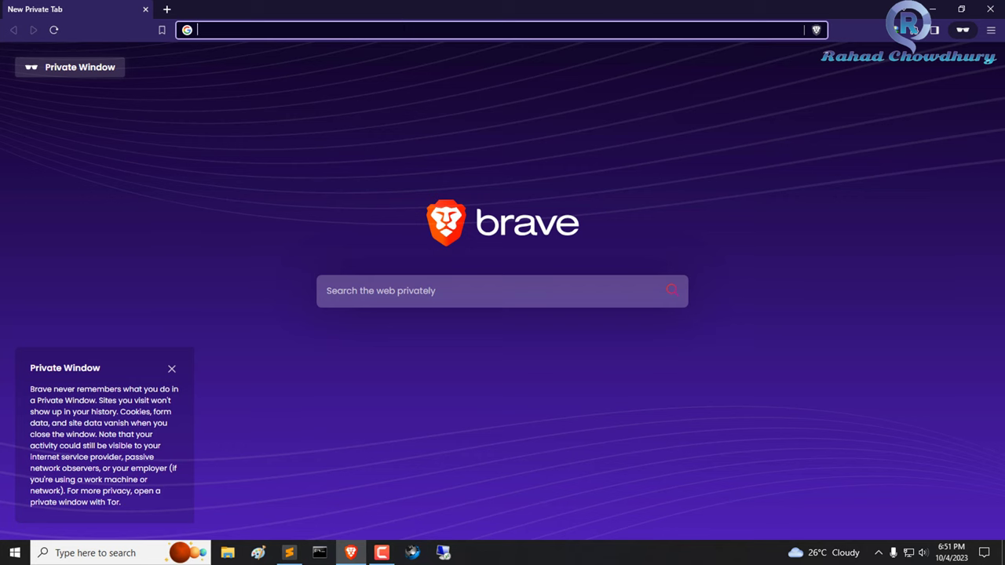
Open bignox.com in Brave and start the NoxPlayer download.
{"action": "type", "text": "bignox.com"}
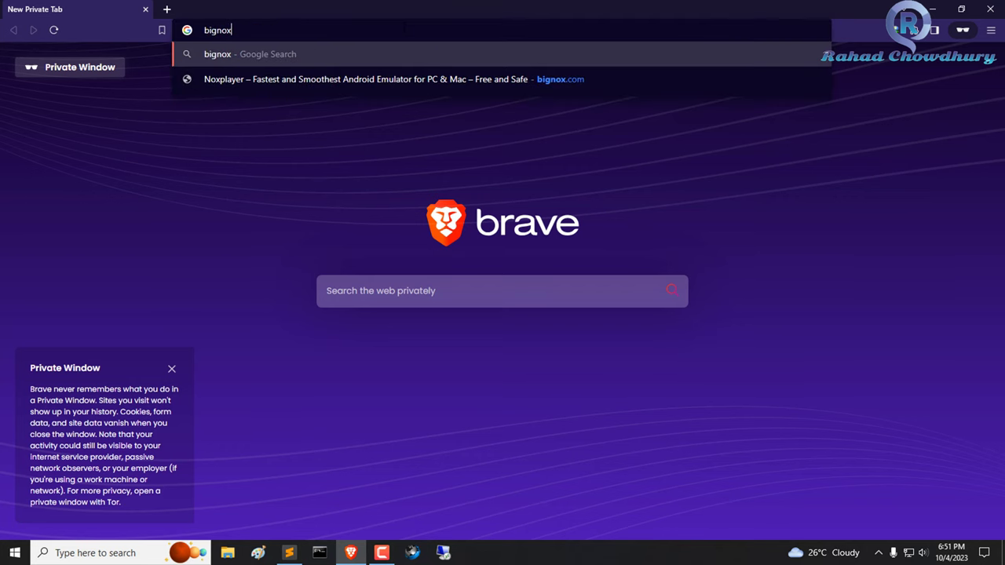
{"action": "key", "text": "Return"}
{"action": "left_click", "coordinate": [236, 31]}
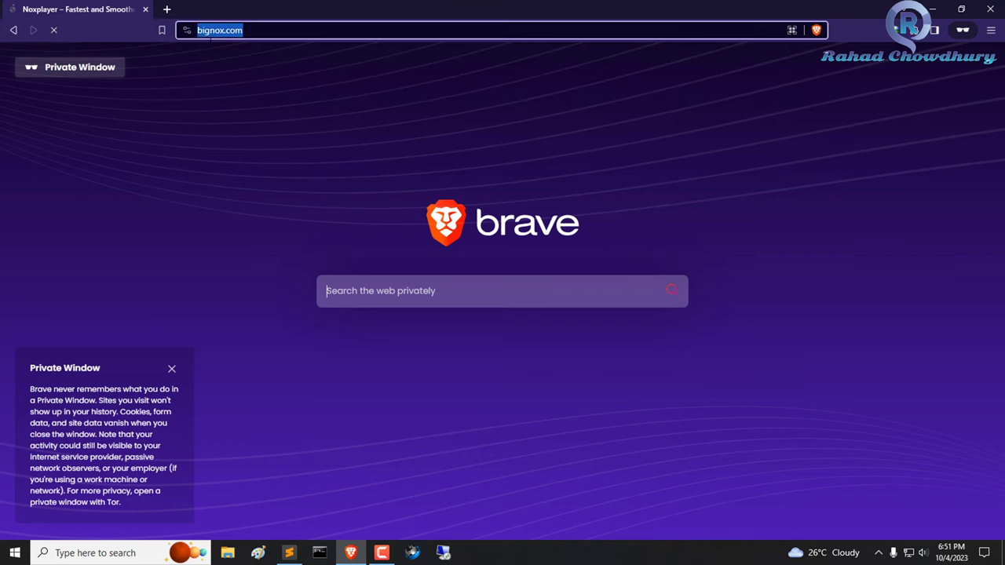
{"action": "left_click", "coordinate": [285, 177]}
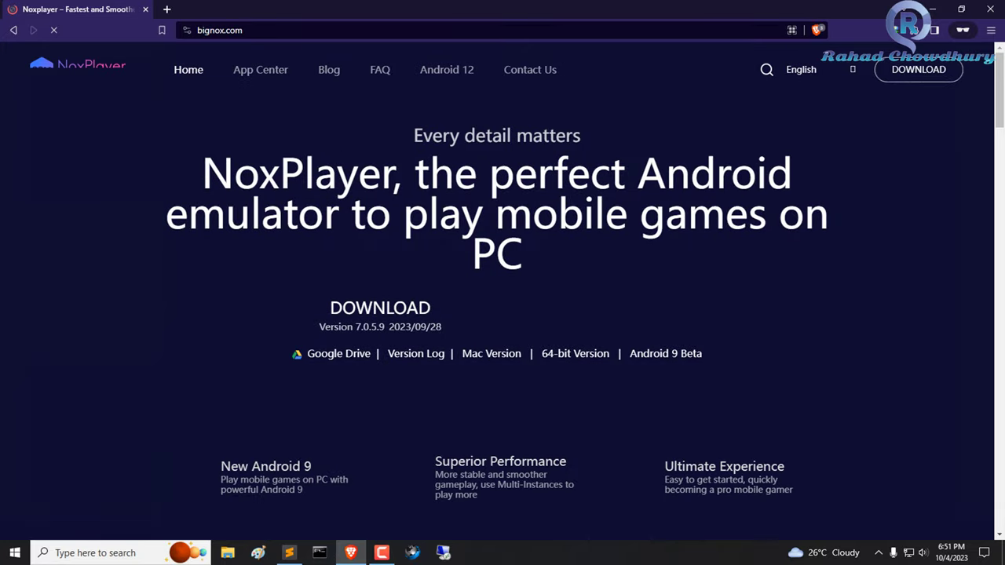
{"action": "left_click", "coordinate": [397, 314]}
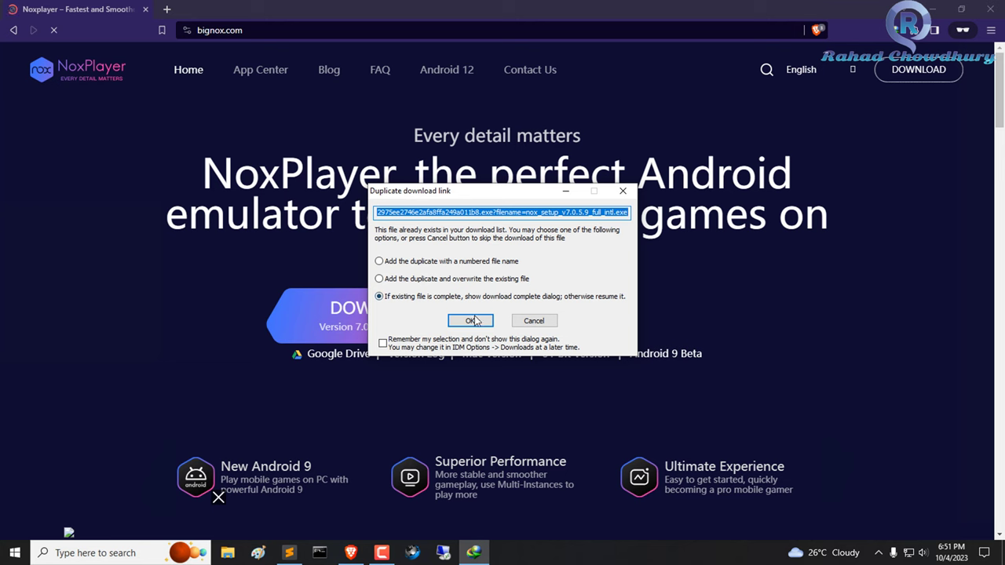
Keep the existing installer, cancel the duplicate IDM download, and open the Downloads folder.
{"action": "left_click", "coordinate": [470, 320]}
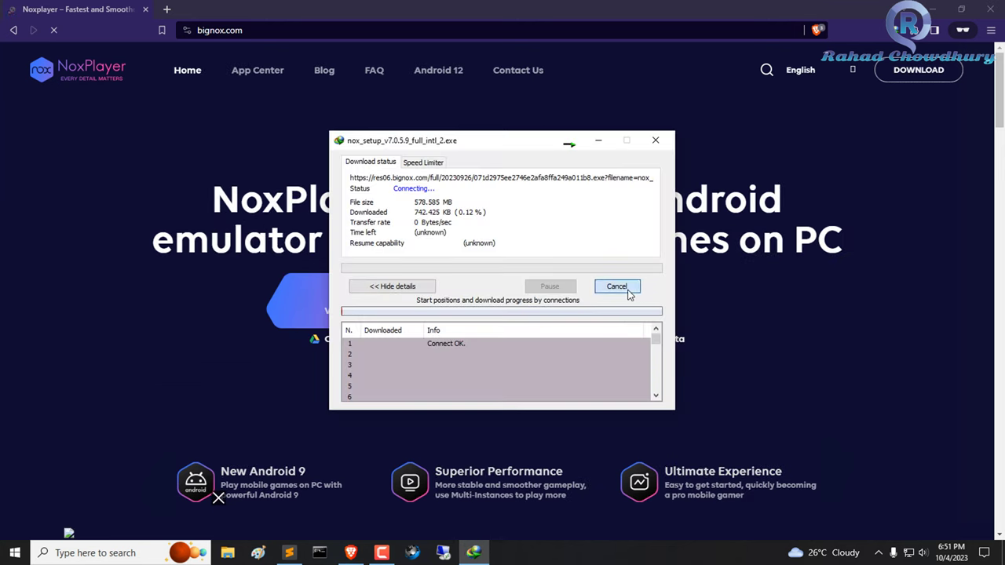
{"action": "left_click", "coordinate": [616, 286]}
{"action": "left_click", "coordinate": [228, 553]}
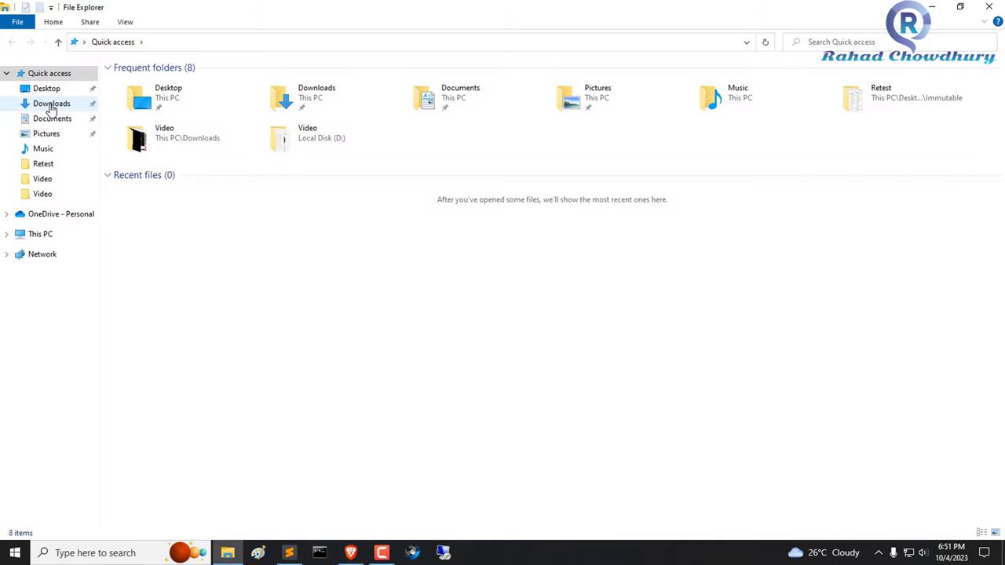
{"action": "left_click", "coordinate": [33, 104]}
Run the nox_setup installer from the Programs folder.
{"action": "double_click", "coordinate": [165, 111]}
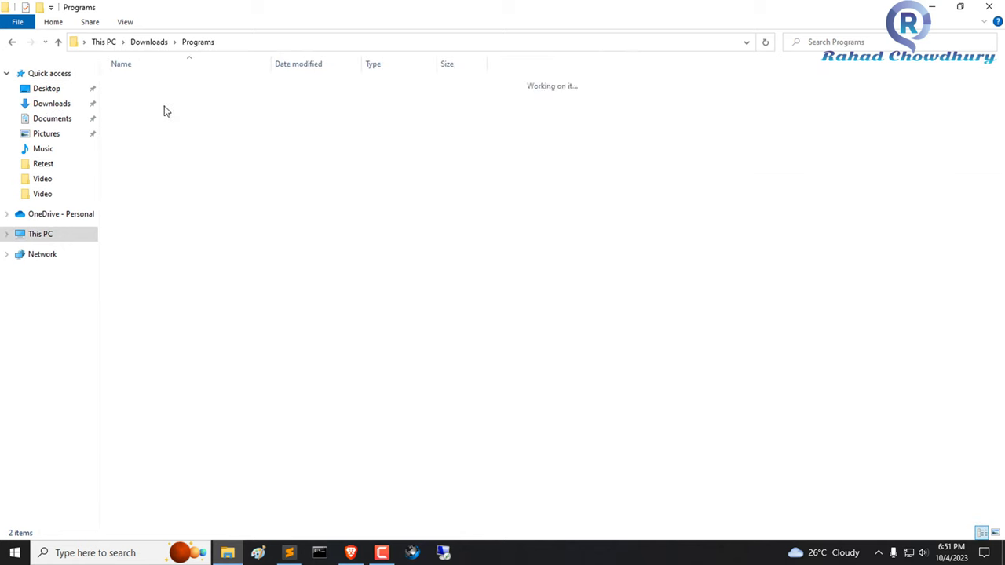
{"action": "left_click", "coordinate": [173, 85]}
{"action": "double_click", "coordinate": [213, 83]}
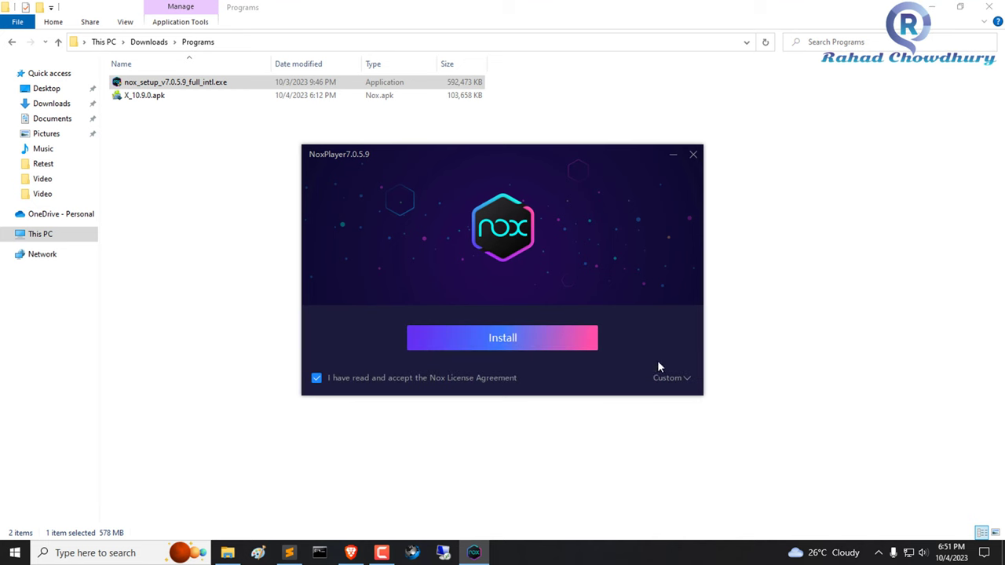
Choose a custom install location under C:\Program Files and start installing NoxPlayer.
{"action": "left_click", "coordinate": [668, 377]}
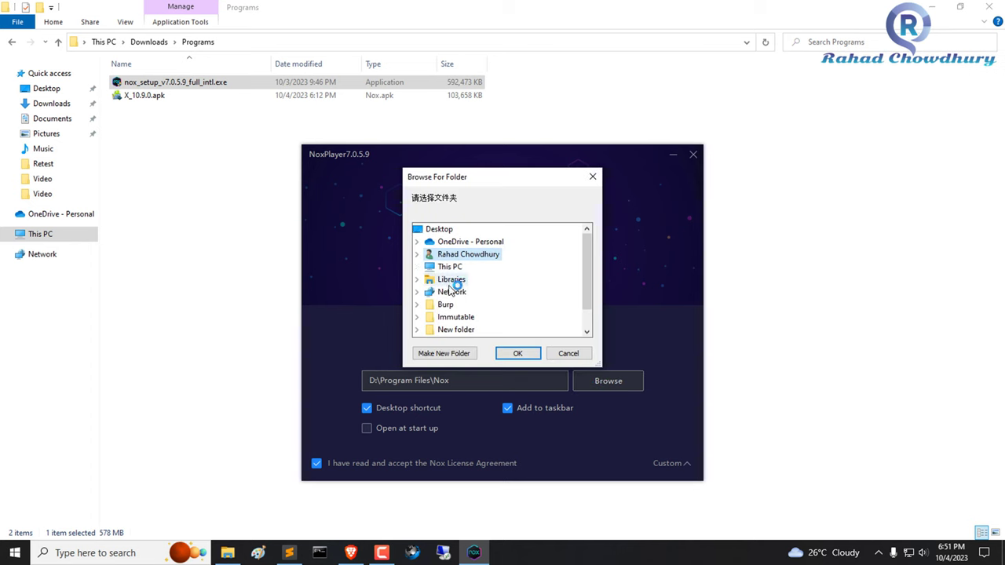
{"action": "scroll", "coordinate": [452, 294], "scroll_direction": "down", "scroll_amount": 1}
{"action": "double_click", "coordinate": [463, 292]}
{"action": "double_click", "coordinate": [482, 292]}
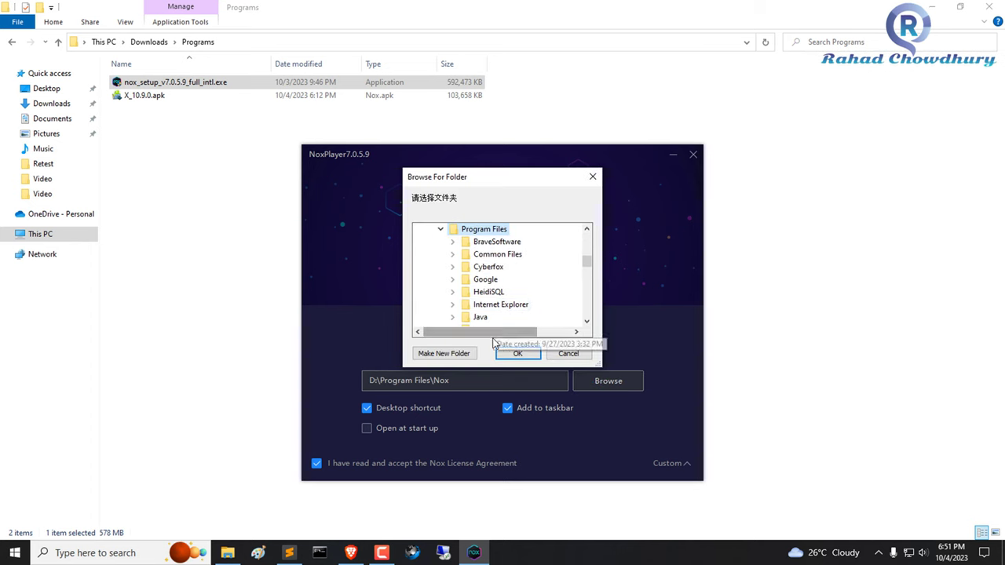
{"action": "left_click", "coordinate": [516, 354]}
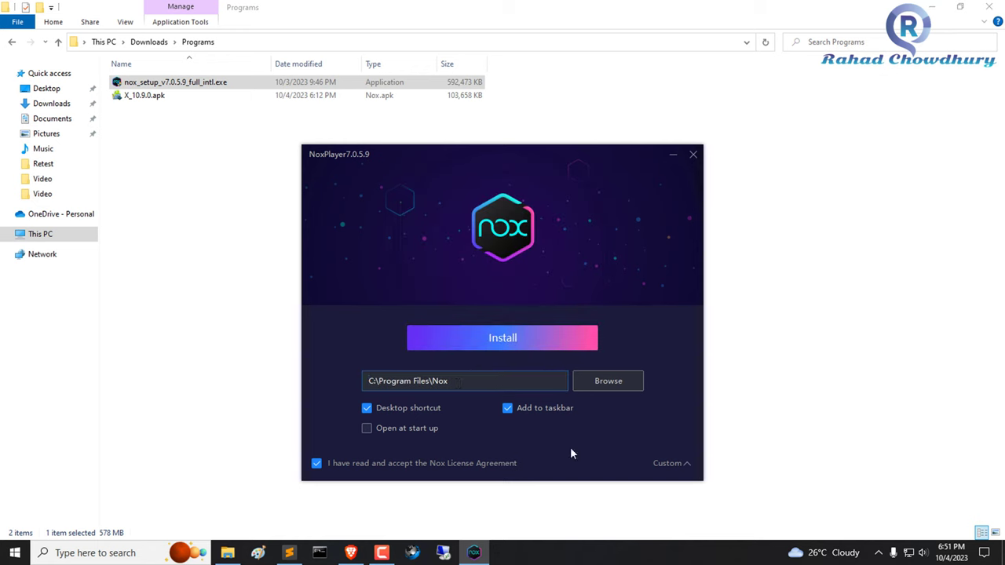
{"action": "left_click", "coordinate": [535, 343]}
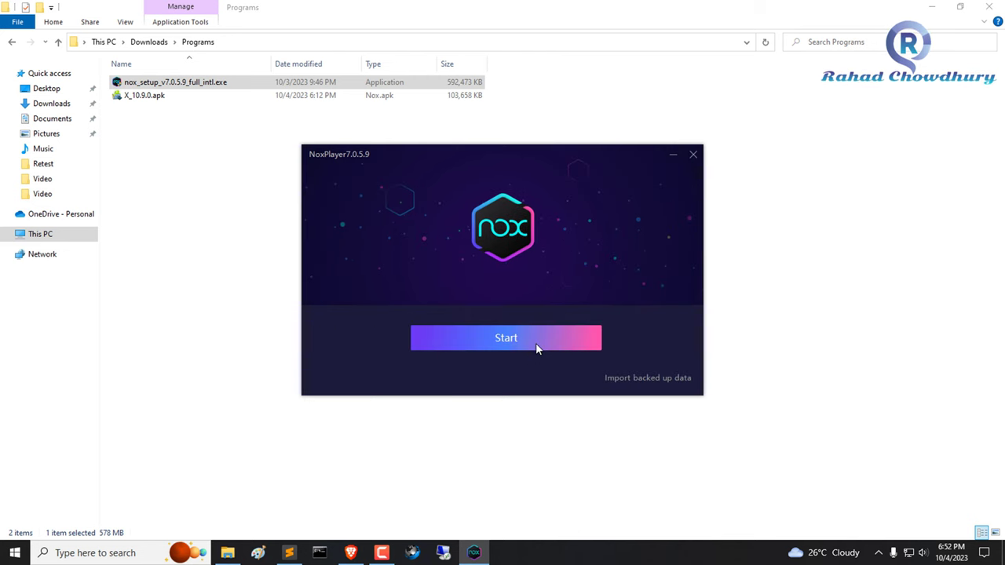
Start NoxPlayer 7.0.5.9 once the installation completes.
{"action": "left_click", "coordinate": [538, 349]}
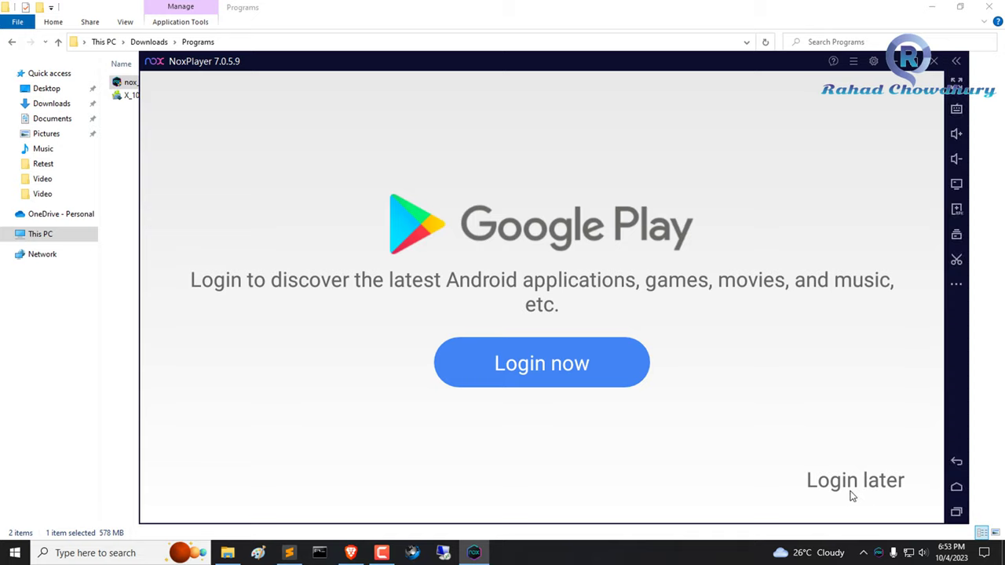
Choose Login later on the Google Play prompt and bring the Programs folder forward.
{"action": "left_click", "coordinate": [846, 492]}
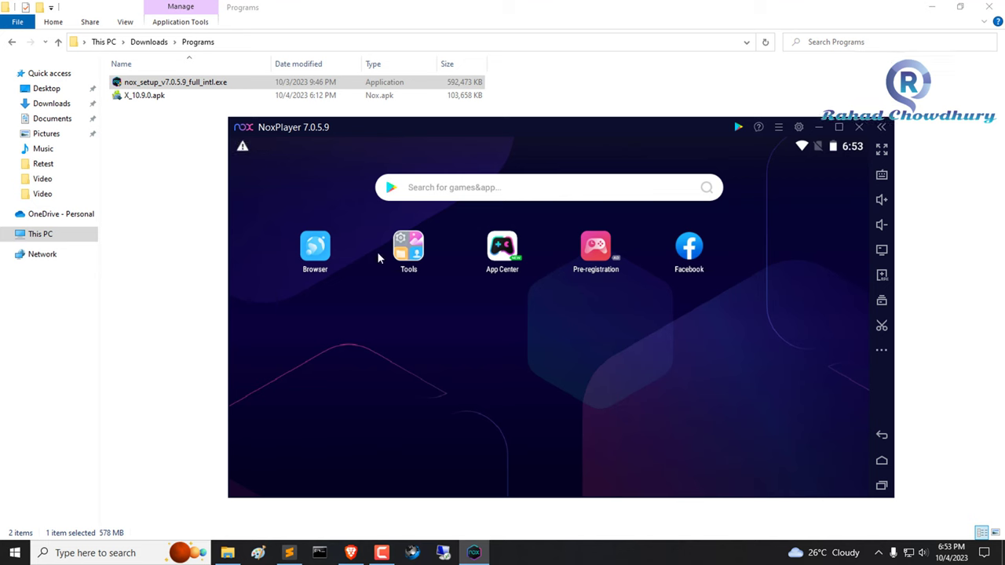
{"action": "left_click", "coordinate": [193, 249]}
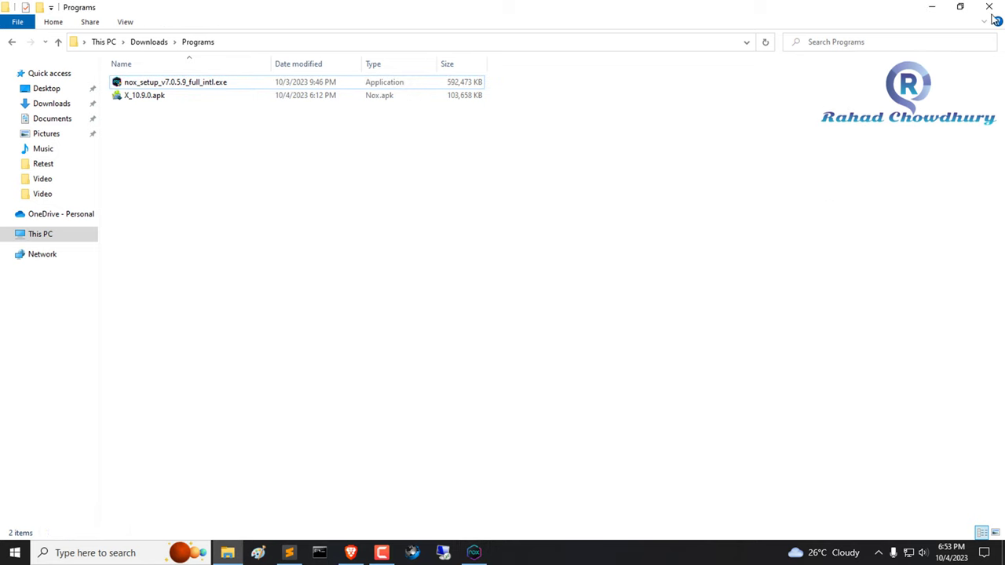
Start Burp Suite Pro from Loader.jar in the desktop Burp folder.
{"action": "left_click", "coordinate": [932, 7]}
{"action": "left_click", "coordinate": [932, 9]}
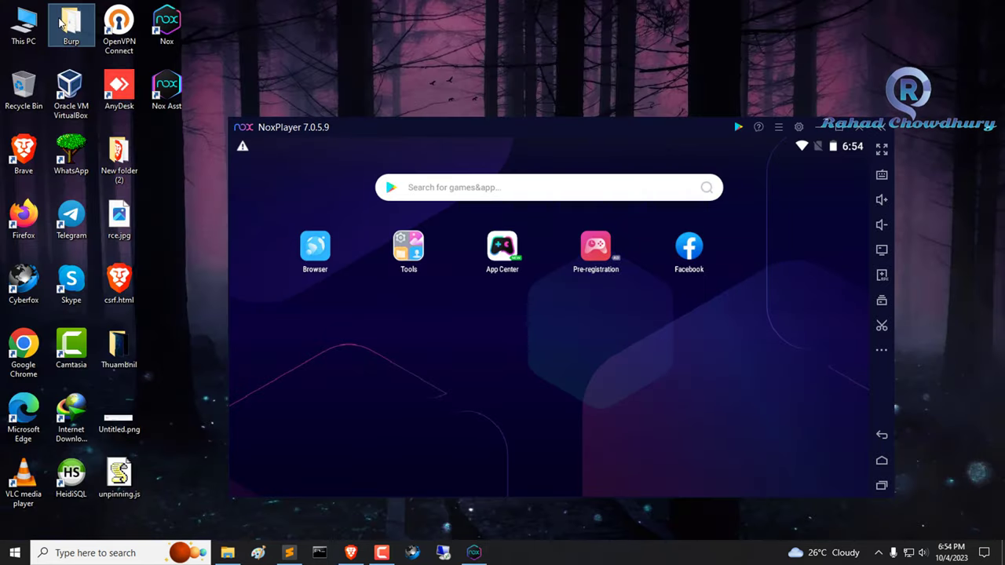
{"action": "double_click", "coordinate": [69, 28]}
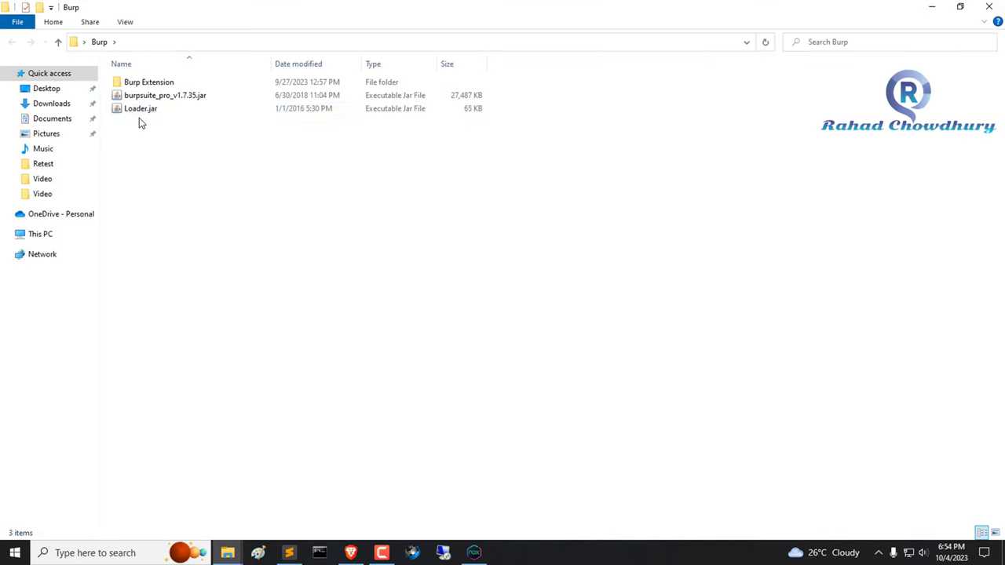
{"action": "left_click", "coordinate": [140, 110]}
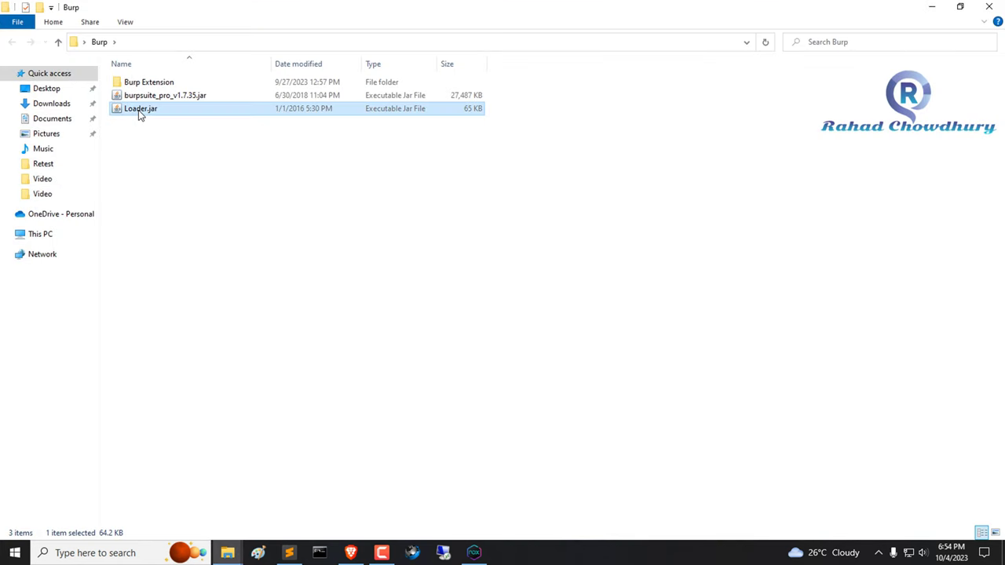
{"action": "left_click", "coordinate": [989, 7]}
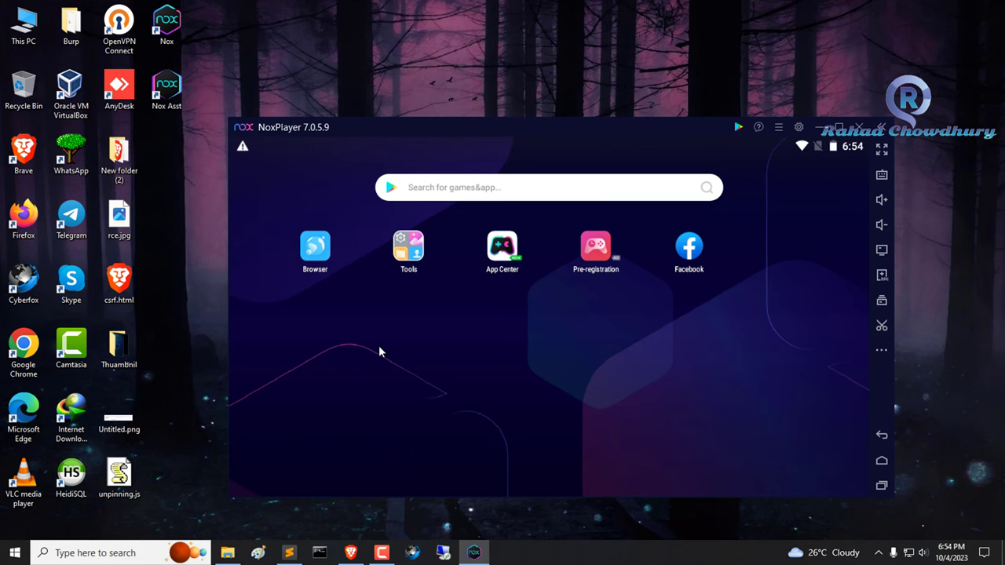
{"action": "left_click", "coordinate": [485, 74]}
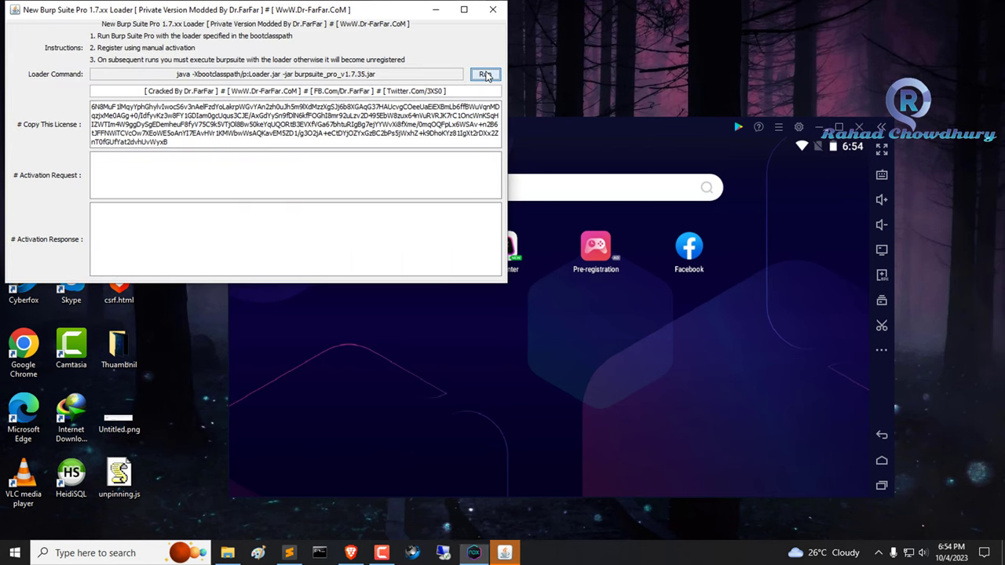
{"action": "left_click", "coordinate": [496, 11]}
Check the Programs folder and NoxPlayer windows, then return to bignox.com in Brave.
{"action": "left_click", "coordinate": [228, 552]}
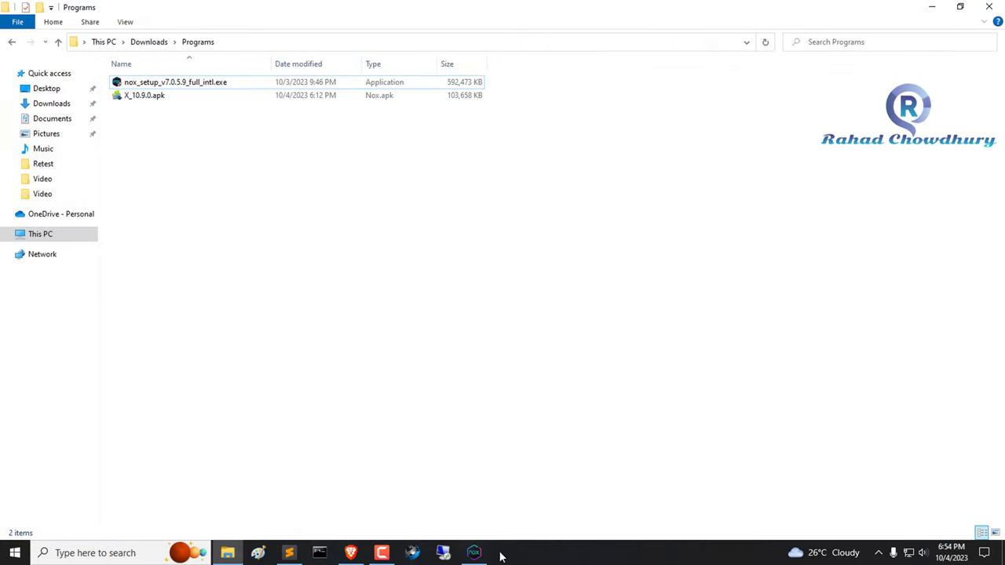
{"action": "left_click", "coordinate": [473, 555]}
{"action": "left_click", "coordinate": [153, 99]}
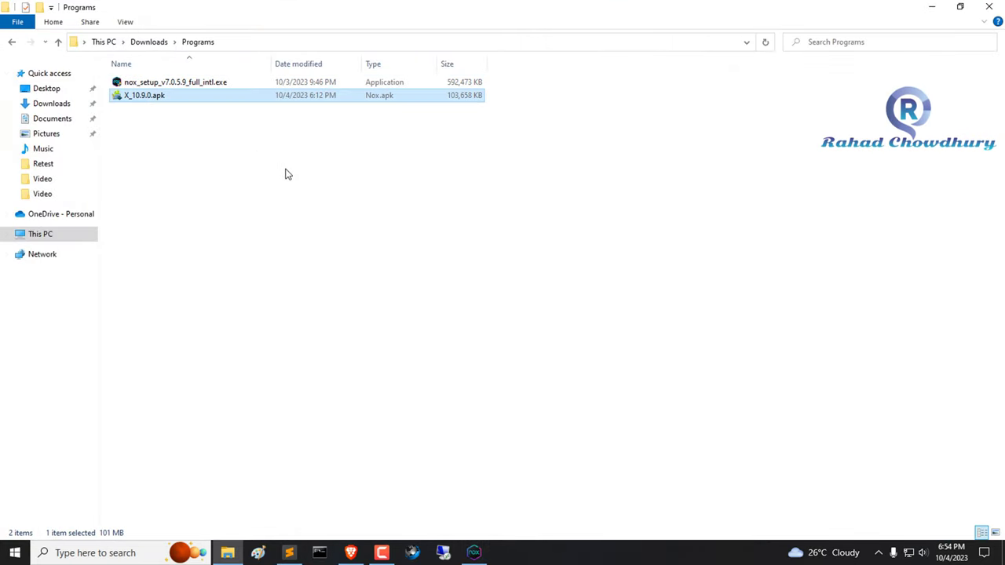
{"action": "left_click", "coordinate": [473, 553]}
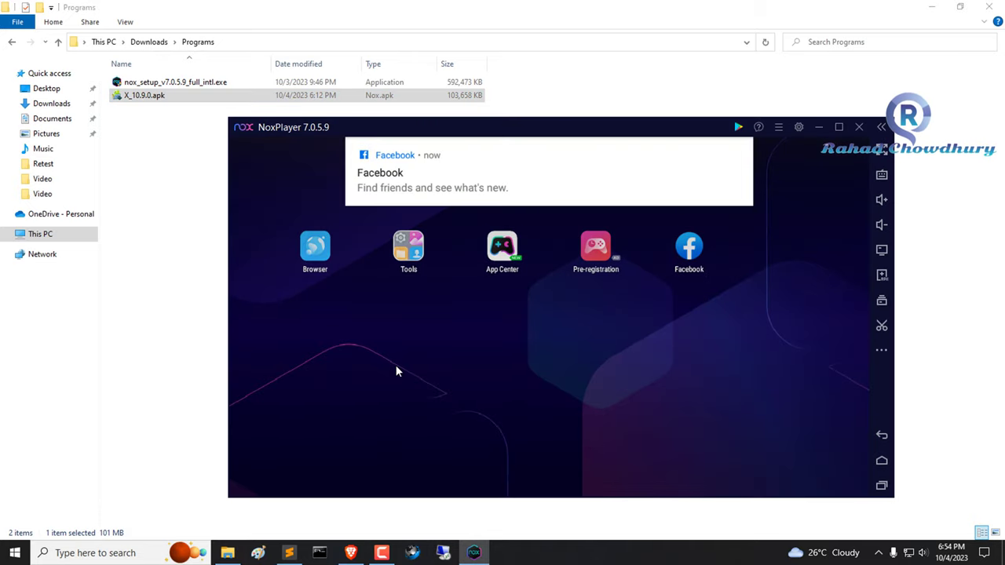
{"action": "left_click", "coordinate": [350, 553]}
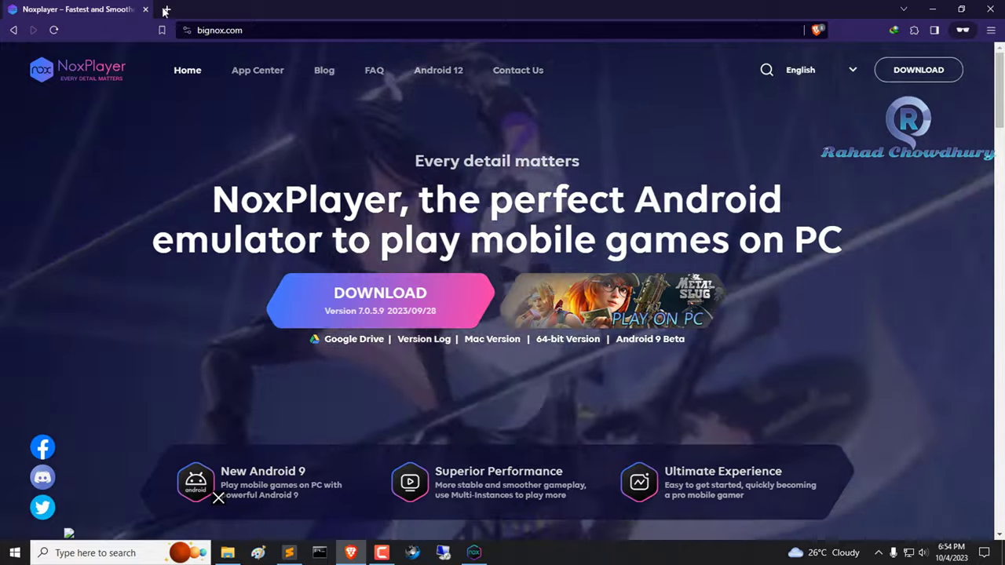
Open twitter.com in a new private tab.
{"action": "left_click", "coordinate": [167, 9]}
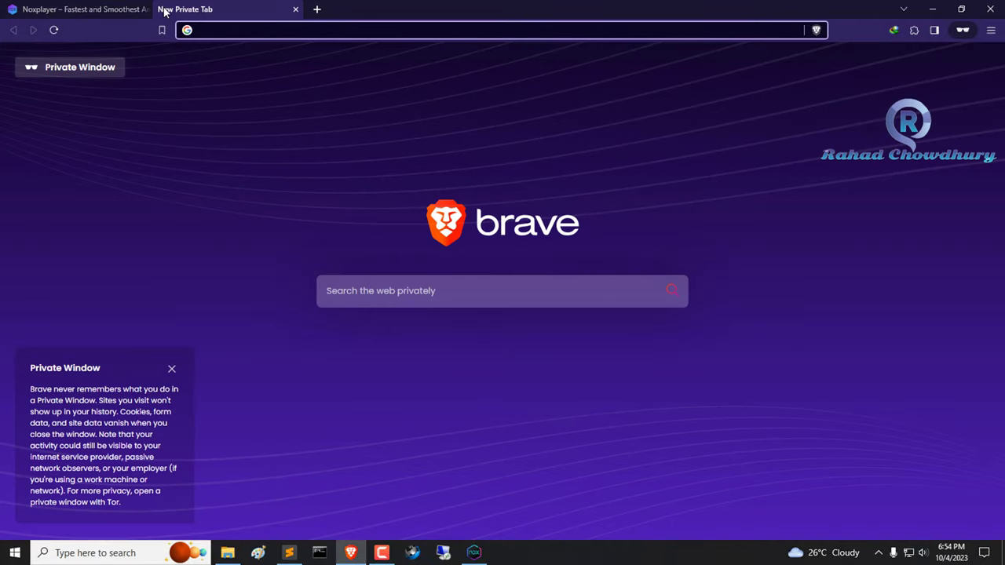
{"action": "type", "text": "twitter"}
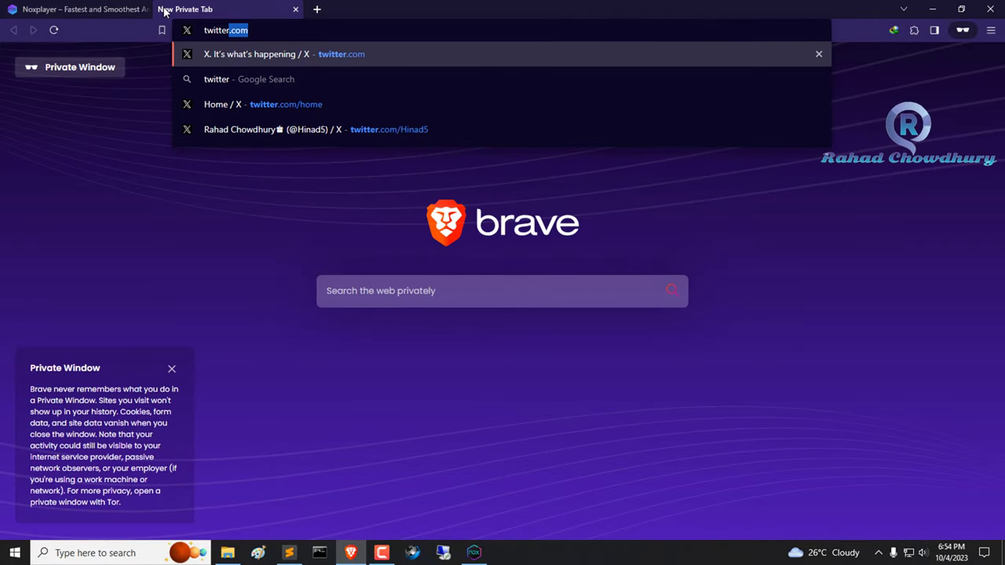
{"action": "key", "text": "Return"}
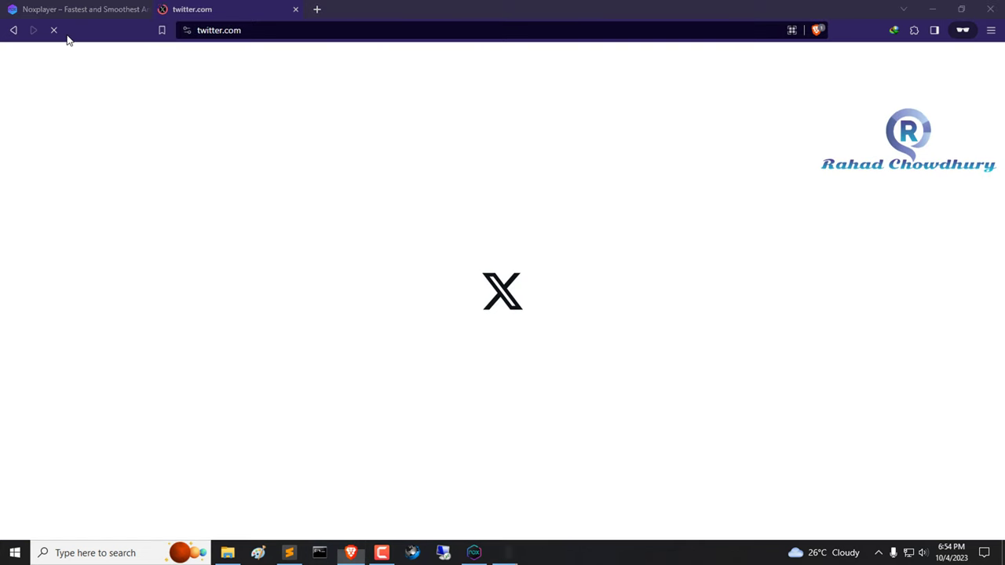
{"action": "left_click", "coordinate": [157, 98]}
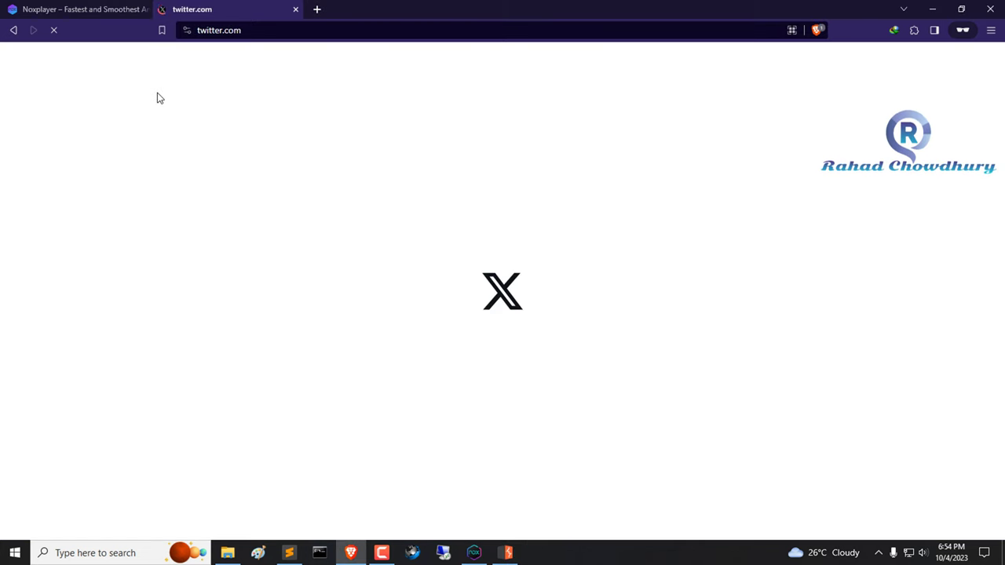
Start a Burp project with default settings, then close the twitter.com tab and minimize Brave.
{"action": "left_click", "coordinate": [507, 552]}
{"action": "left_click", "coordinate": [749, 432]}
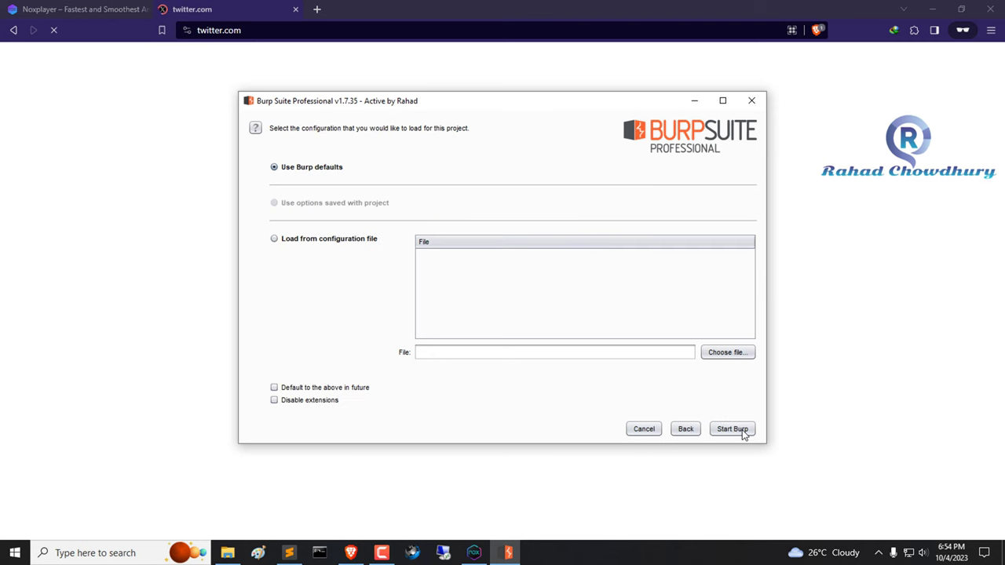
{"action": "left_click", "coordinate": [731, 430]}
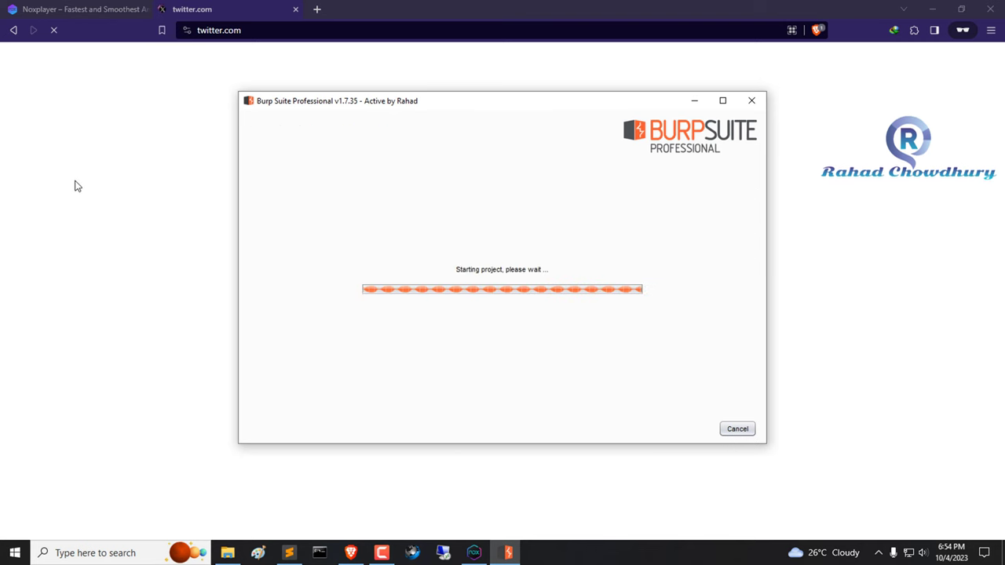
{"action": "left_click", "coordinate": [297, 9]}
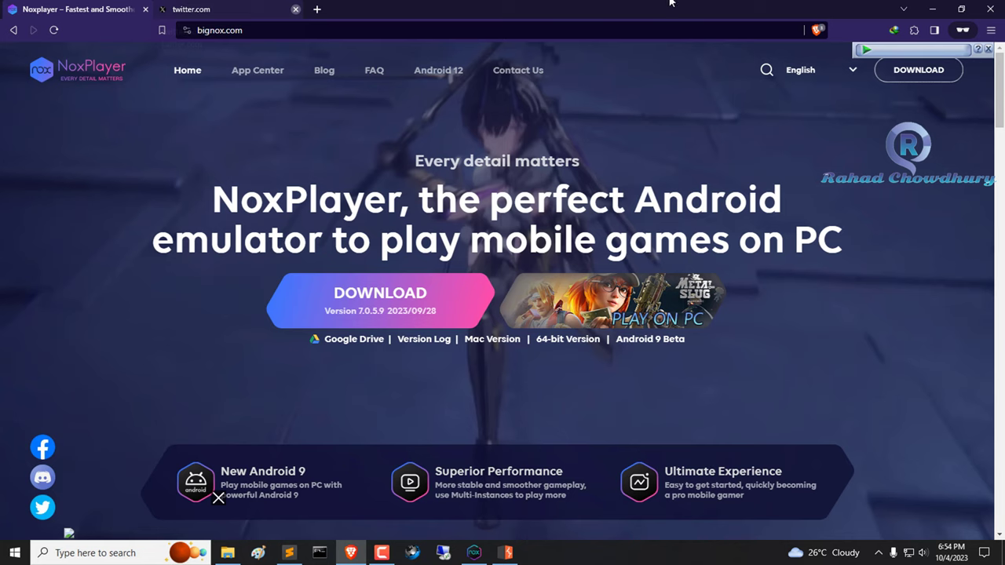
{"action": "left_click", "coordinate": [931, 8]}
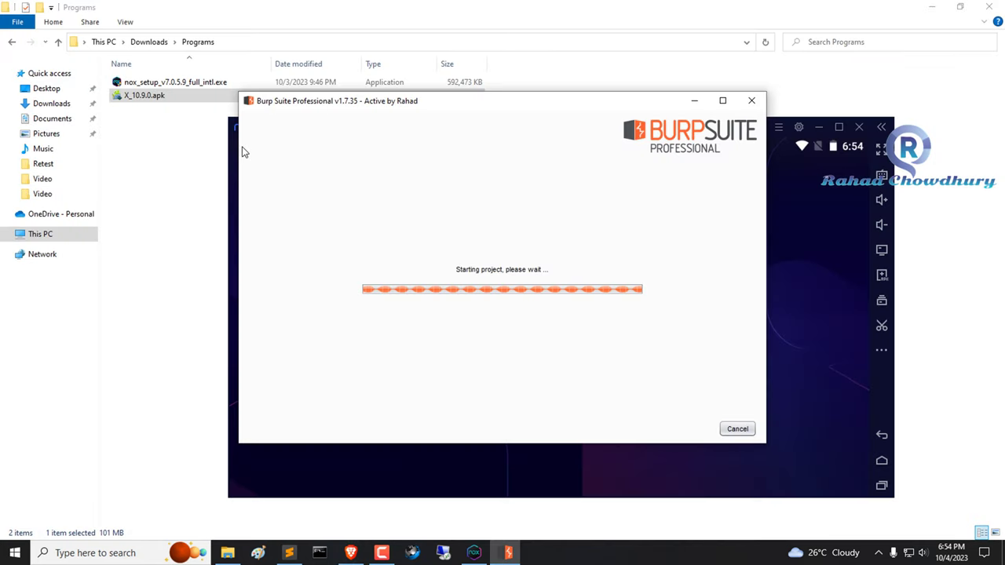
Drag X_10.9.0.apk from File Explorer into NoxPlayer to install the X app.
{"action": "left_click", "coordinate": [143, 85]}
{"action": "left_click", "coordinate": [139, 126]}
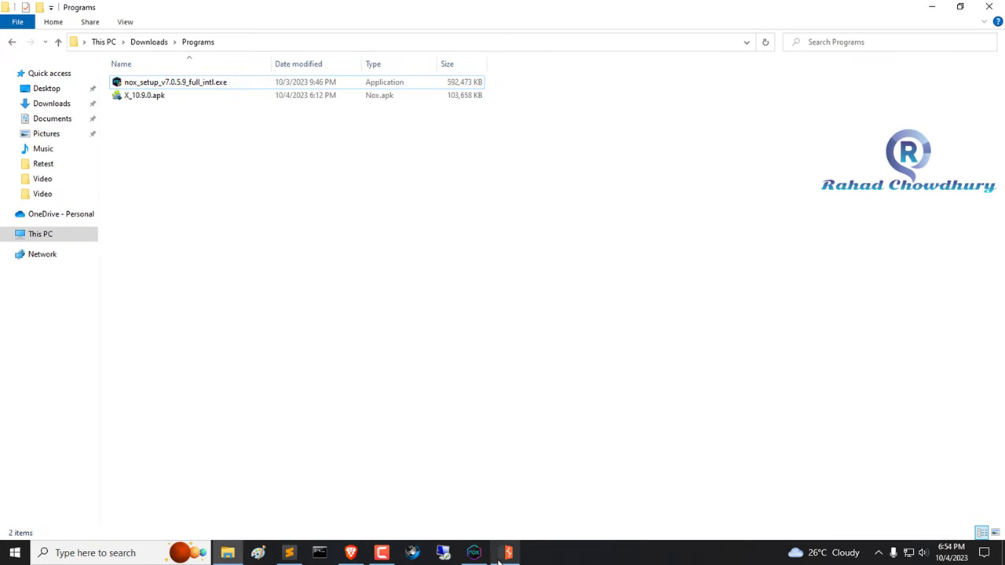
{"action": "left_click", "coordinate": [473, 552]}
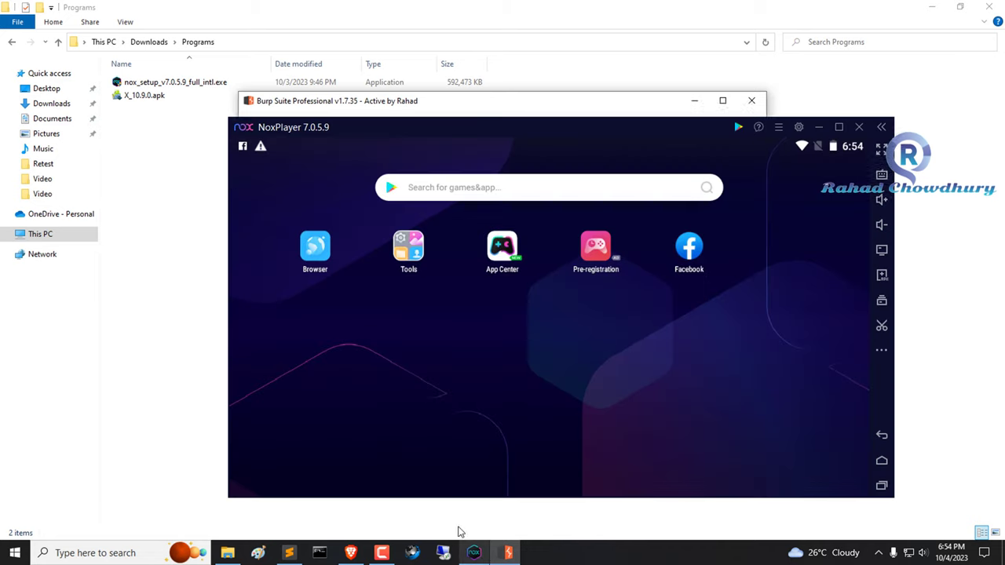
{"action": "left_click", "coordinate": [144, 95]}
{"action": "left_click_drag", "start_coordinate": [496, 288], "coordinate": [568, 348]}
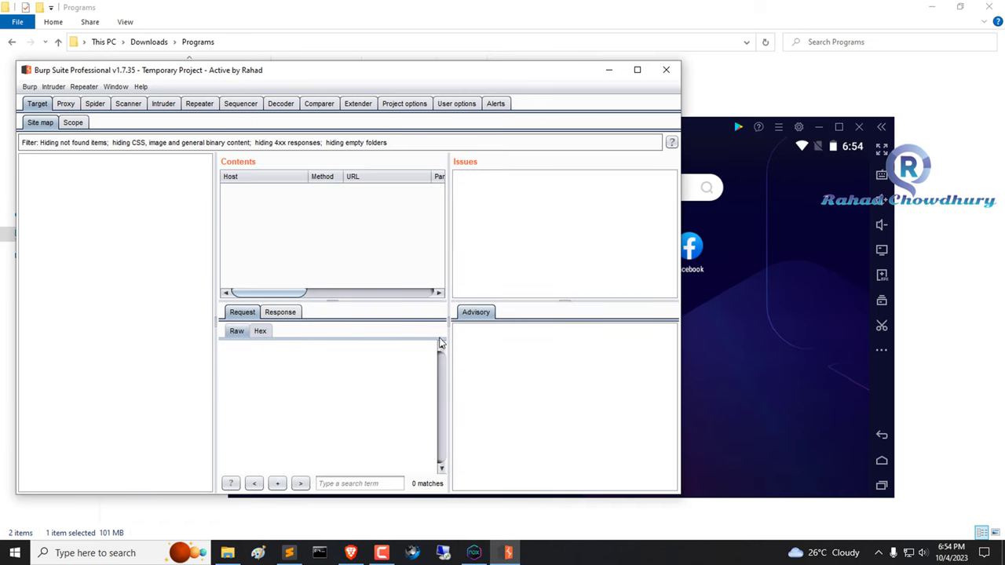
Shift the NoxPlayer window slightly right and bring Burp Suite back to front.
{"action": "left_click", "coordinate": [802, 325]}
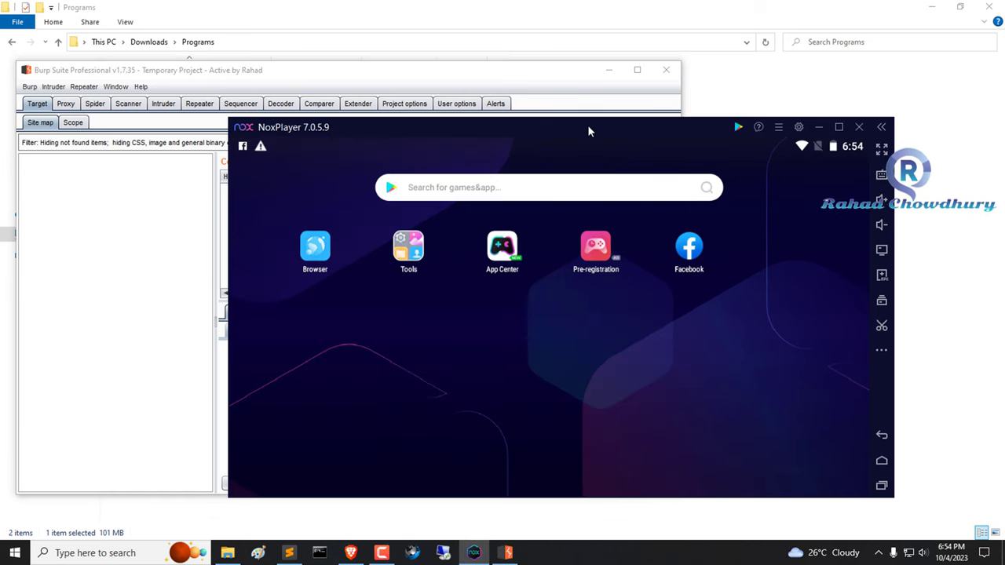
{"action": "left_click_drag", "start_coordinate": [590, 129], "coordinate": [656, 123]}
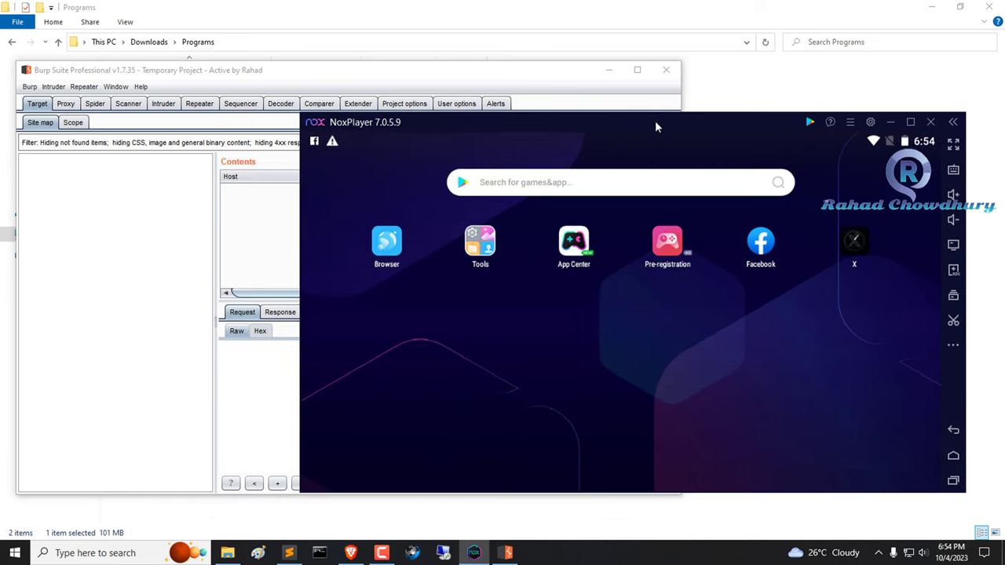
{"action": "left_click", "coordinate": [117, 211]}
Add a Burp proxy listener on 192.168.1.102 port 8081 and return to the Intercept tab.
{"action": "left_click", "coordinate": [66, 103]}
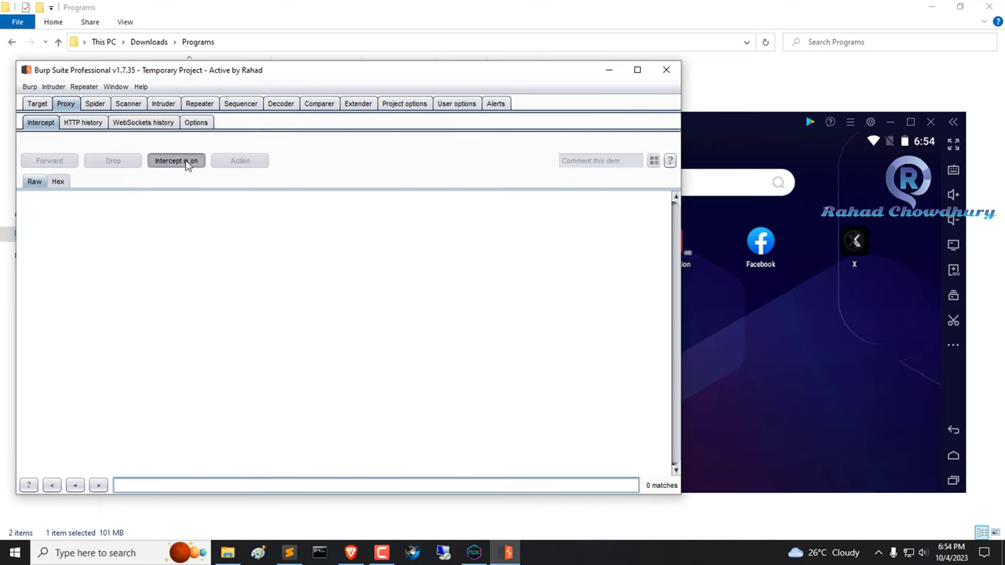
{"action": "left_click", "coordinate": [196, 124]}
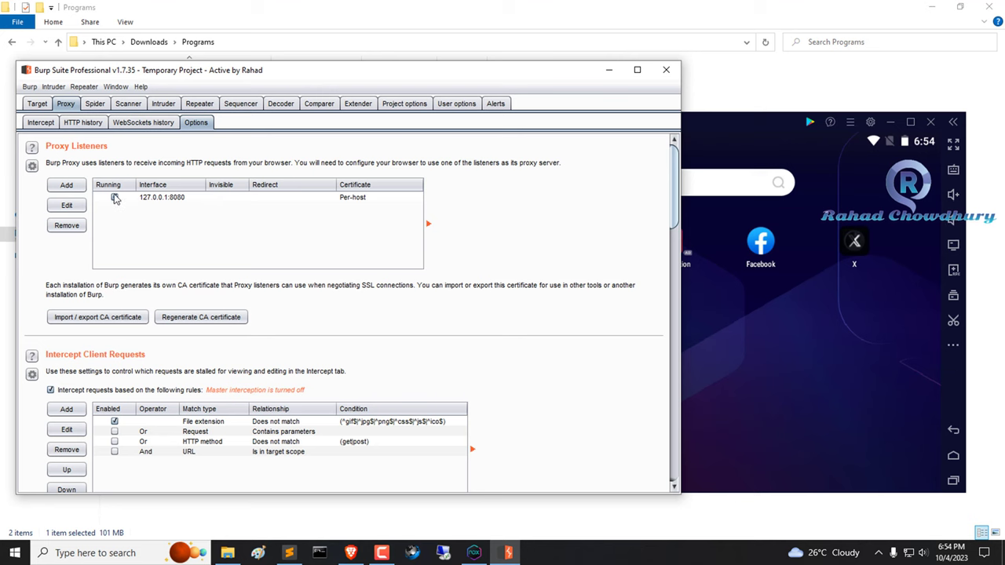
{"action": "left_click", "coordinate": [67, 185]}
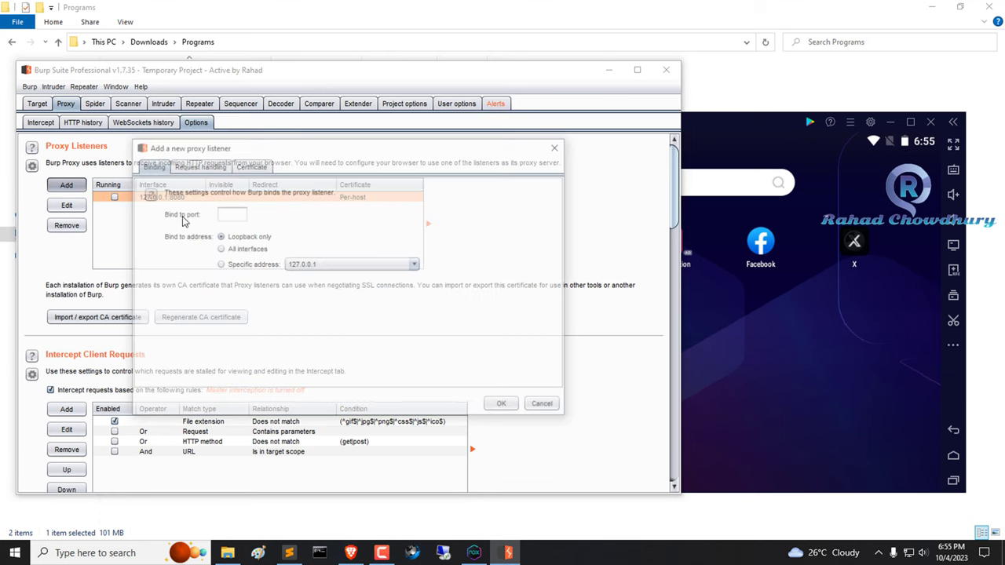
{"action": "left_click", "coordinate": [329, 267]}
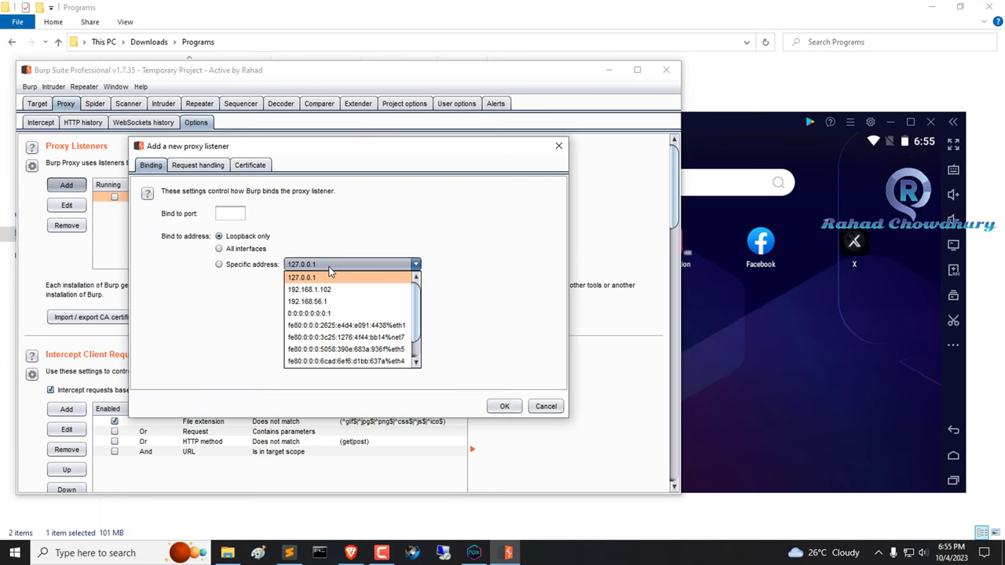
{"action": "left_click", "coordinate": [318, 290]}
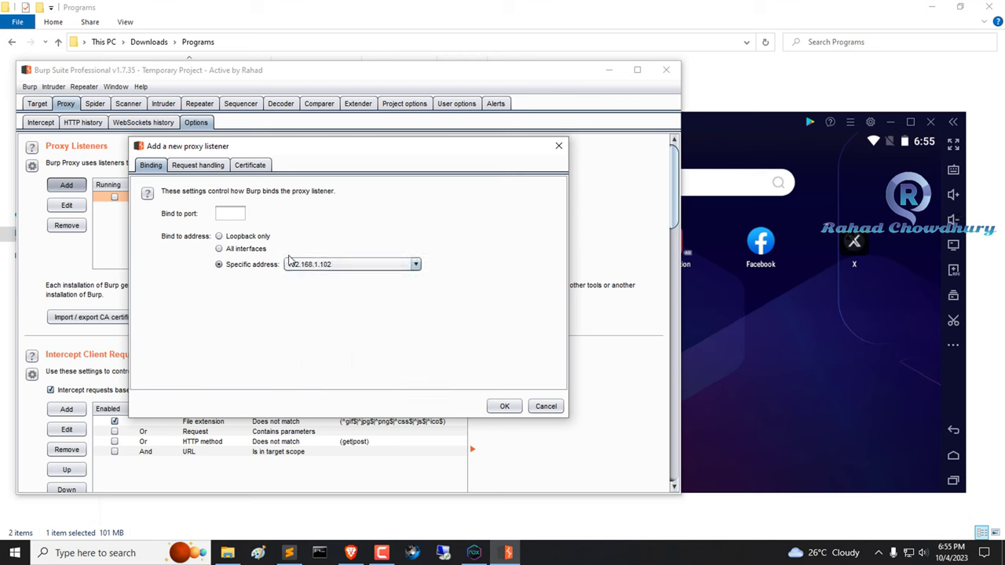
{"action": "left_click", "coordinate": [230, 213]}
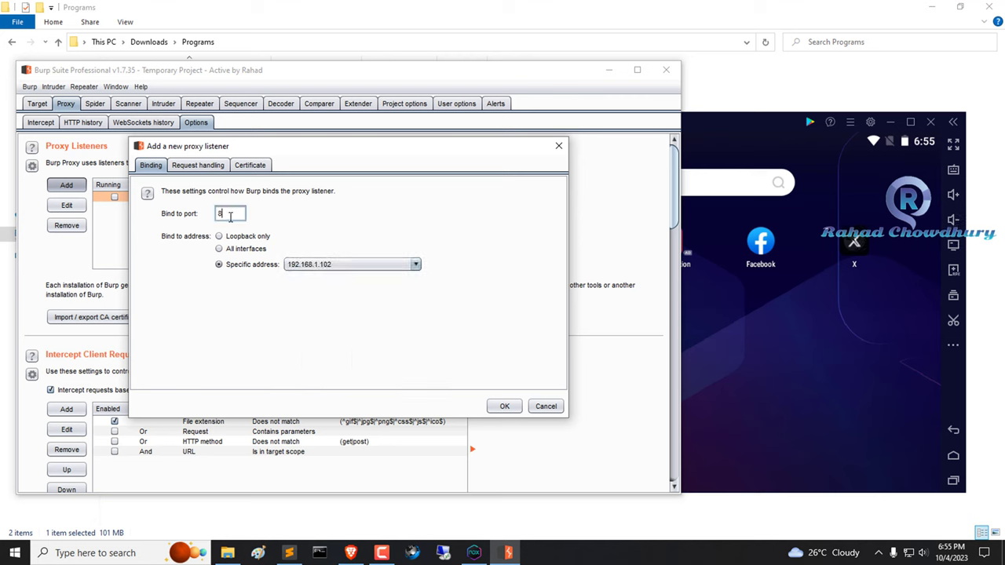
{"action": "type", "text": "8081"}
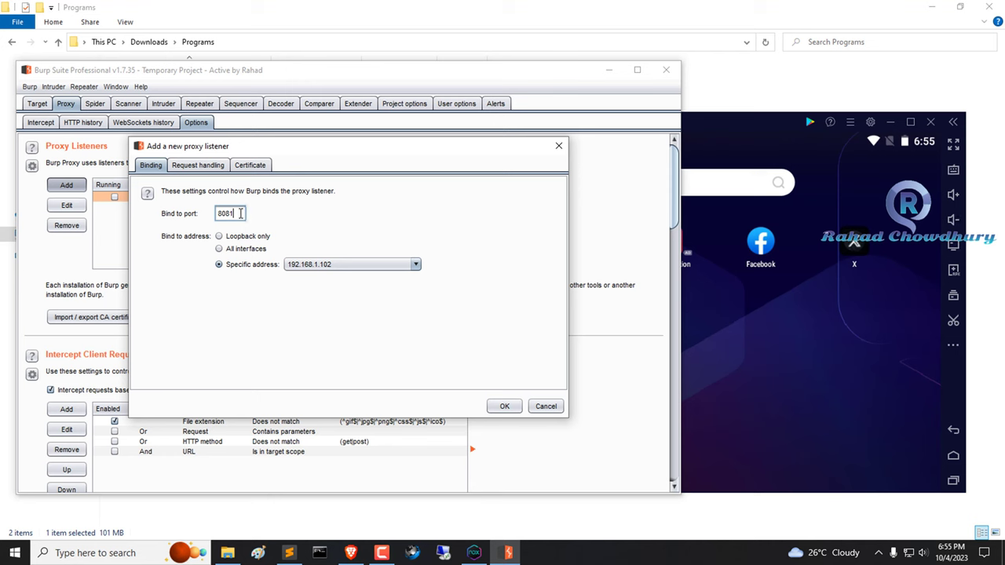
{"action": "left_click_drag", "start_coordinate": [237, 214], "coordinate": [202, 216]}
{"action": "left_click", "coordinate": [504, 406]}
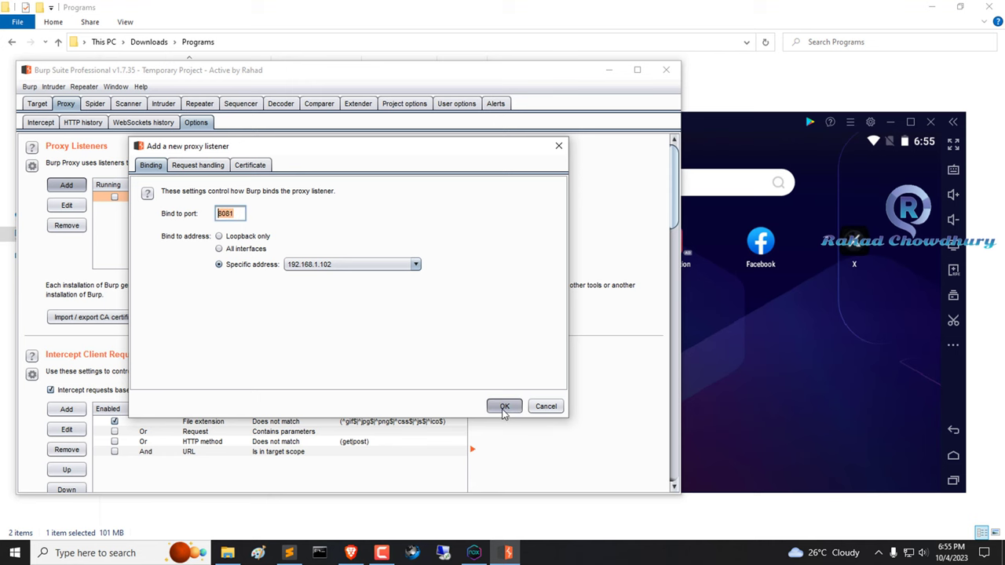
{"action": "left_click", "coordinate": [41, 123]}
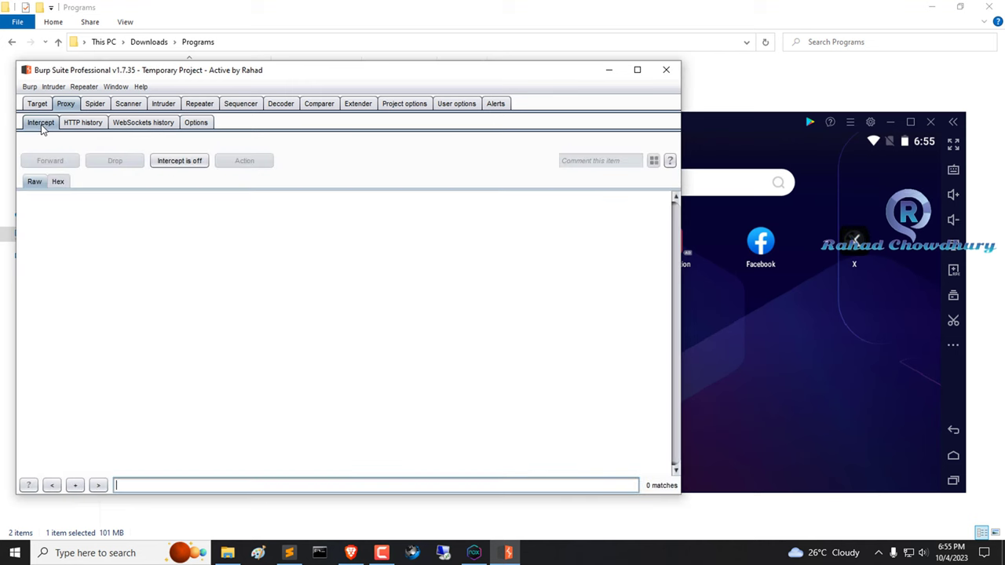
Clear the Facebook and Google Play services notifications from the emulator's shade.
{"action": "left_click", "coordinate": [818, 357]}
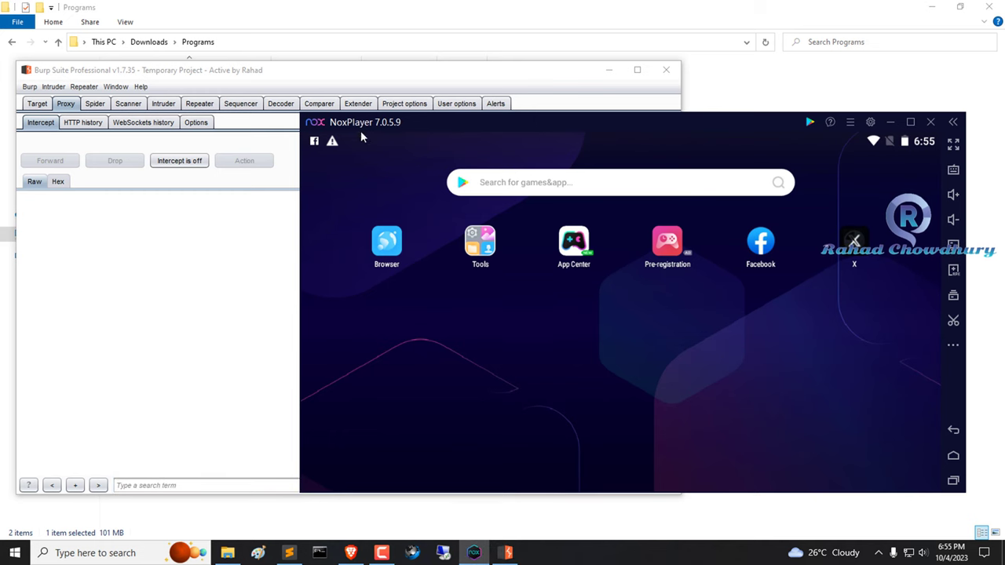
{"action": "left_click_drag", "start_coordinate": [406, 150], "coordinate": [487, 135]}
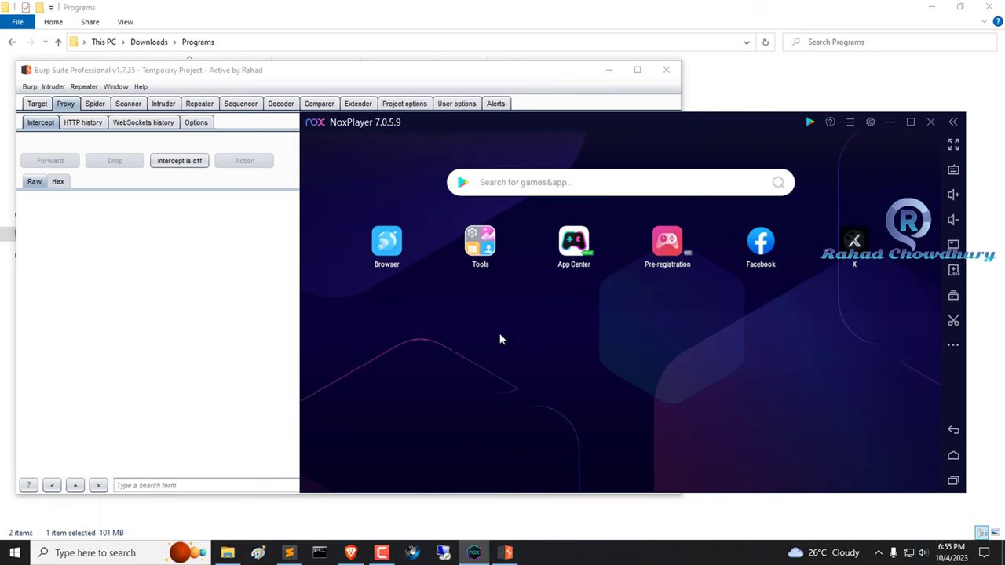
{"action": "left_click_drag", "start_coordinate": [550, 149], "coordinate": [593, 308]}
{"action": "left_click_drag", "start_coordinate": [644, 247], "coordinate": [186, 247]}
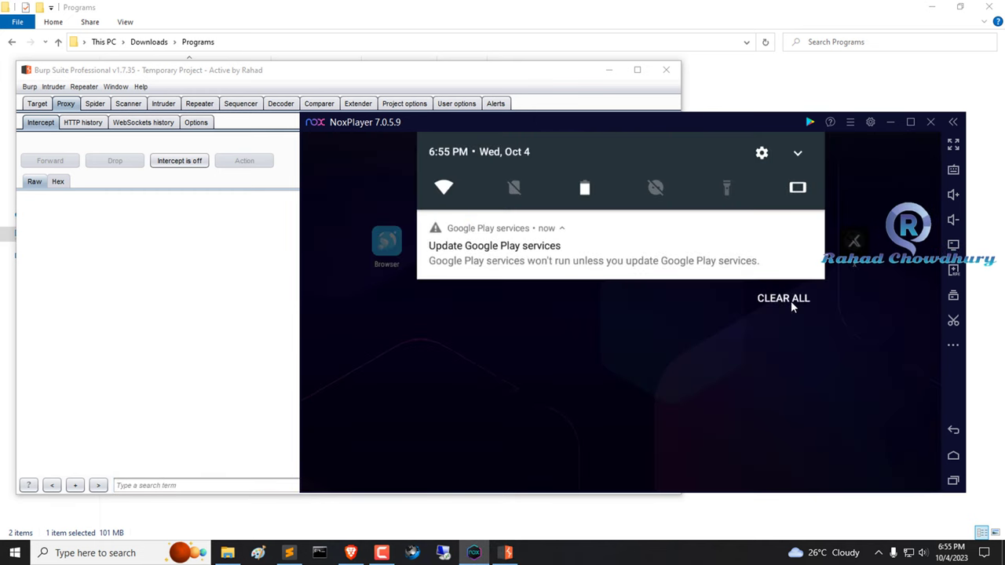
{"action": "left_click_drag", "start_coordinate": [440, 249], "coordinate": [570, 341]}
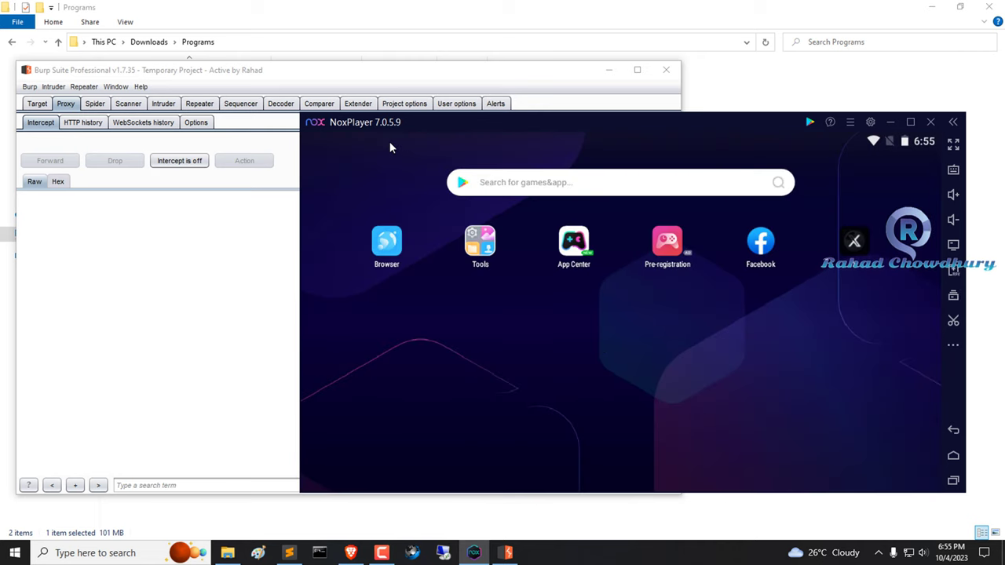
{"action": "left_click_drag", "start_coordinate": [389, 141], "coordinate": [415, 331]}
Open WiredSSID's advanced network options and set its proxy to Manual.
{"action": "left_click", "coordinate": [439, 189]}
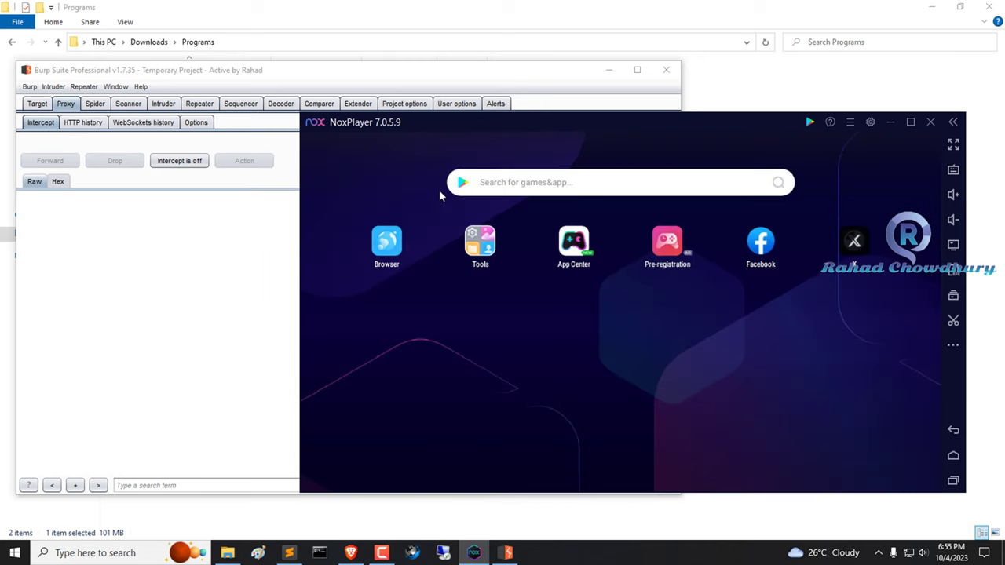
{"action": "left_click", "coordinate": [431, 256]}
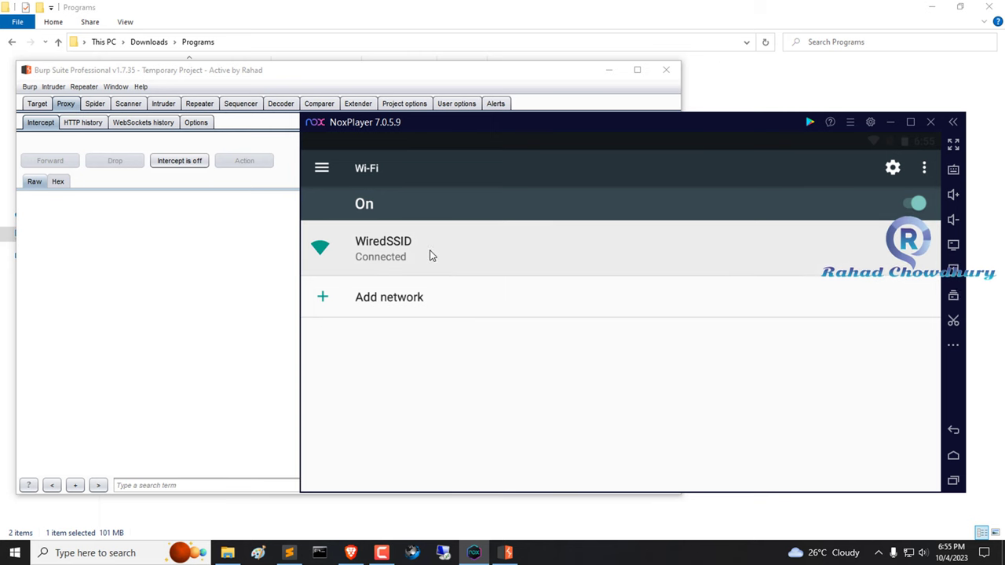
{"action": "left_click", "coordinate": [490, 351]}
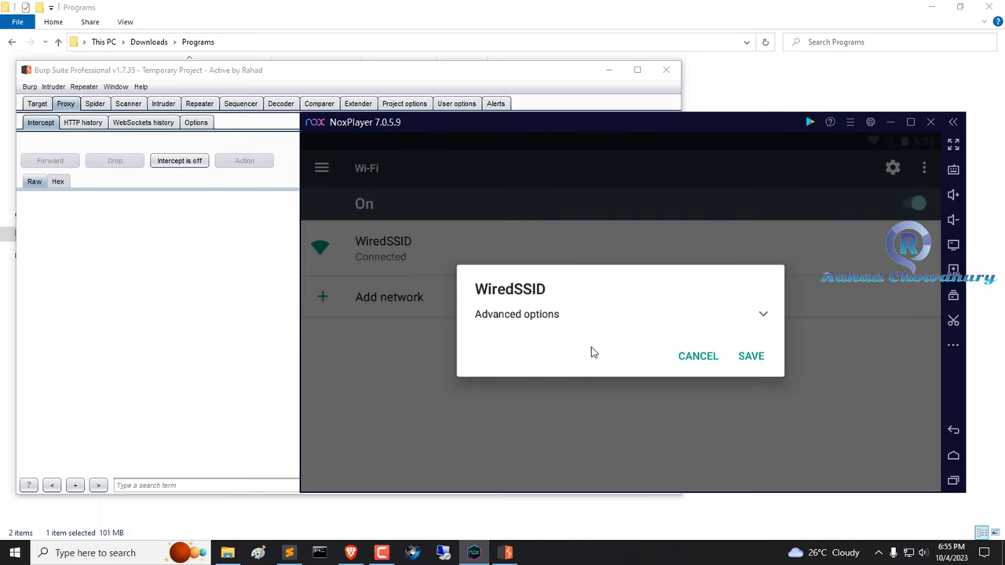
{"action": "left_click", "coordinate": [638, 318]}
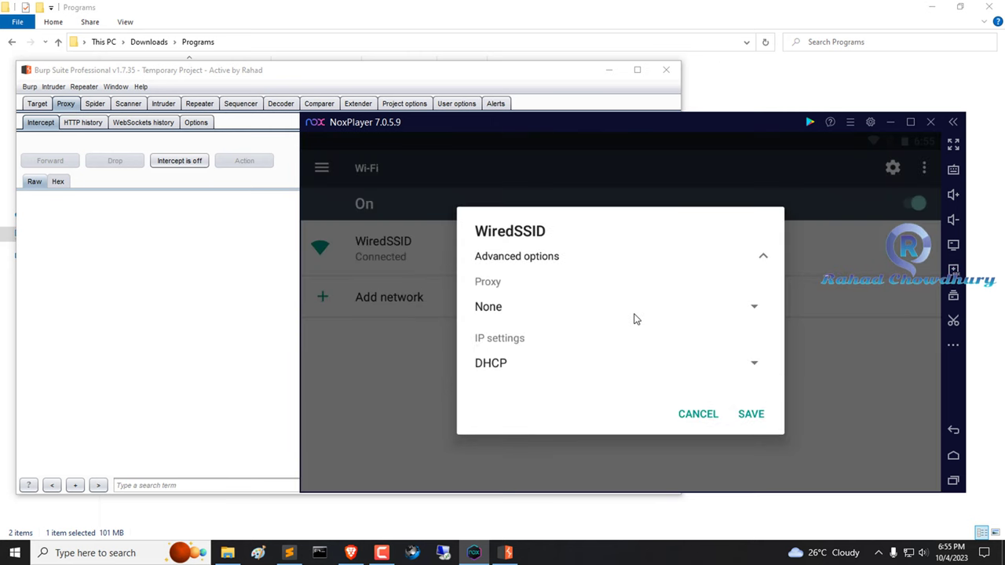
{"action": "left_click", "coordinate": [539, 310]}
{"action": "left_click", "coordinate": [512, 345]}
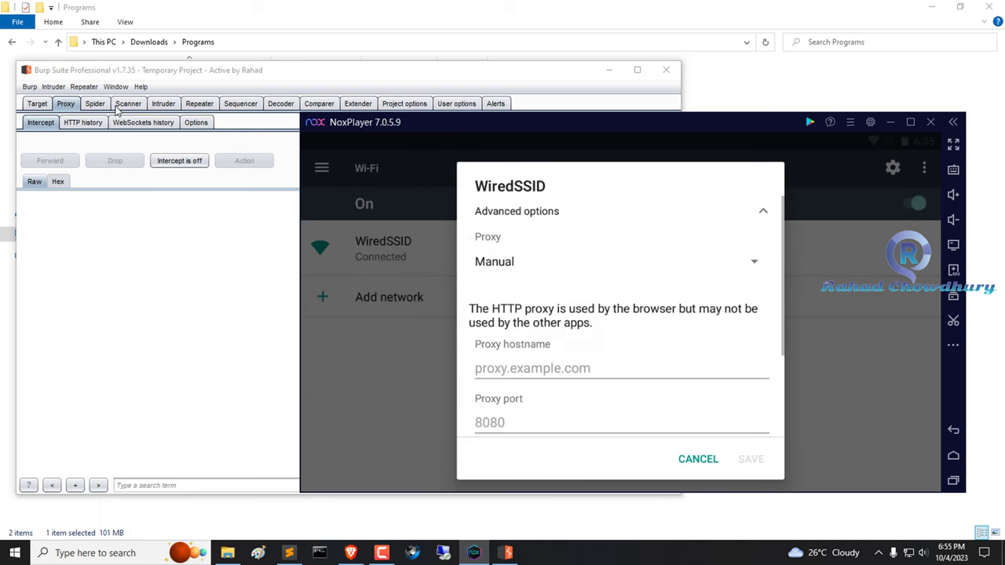
Enter proxy hostname 192.168.1.102 and port 8081, matching the Burp listener, and save.
{"action": "left_click", "coordinate": [197, 123]}
{"action": "left_click", "coordinate": [729, 313]}
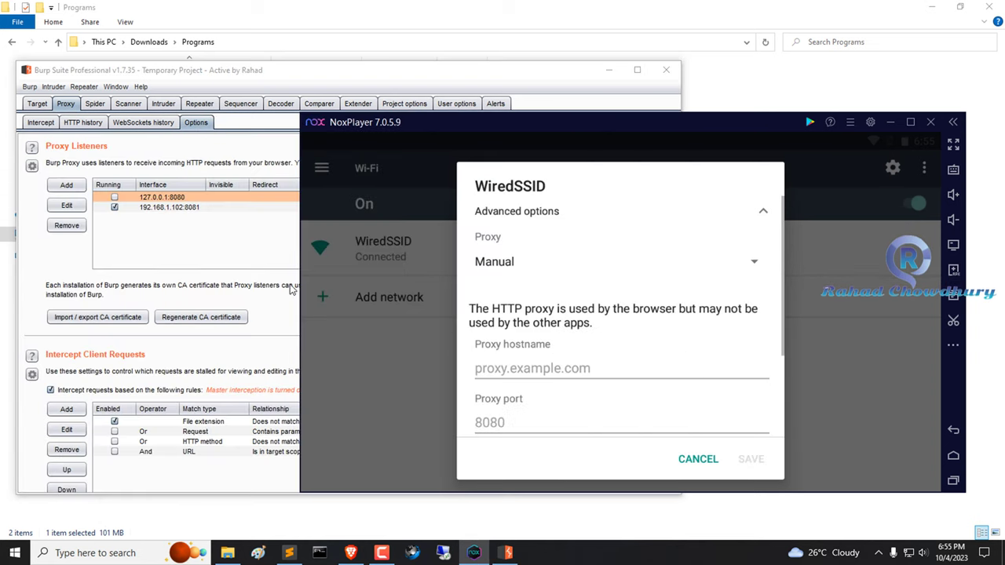
{"action": "left_click", "coordinate": [200, 207]}
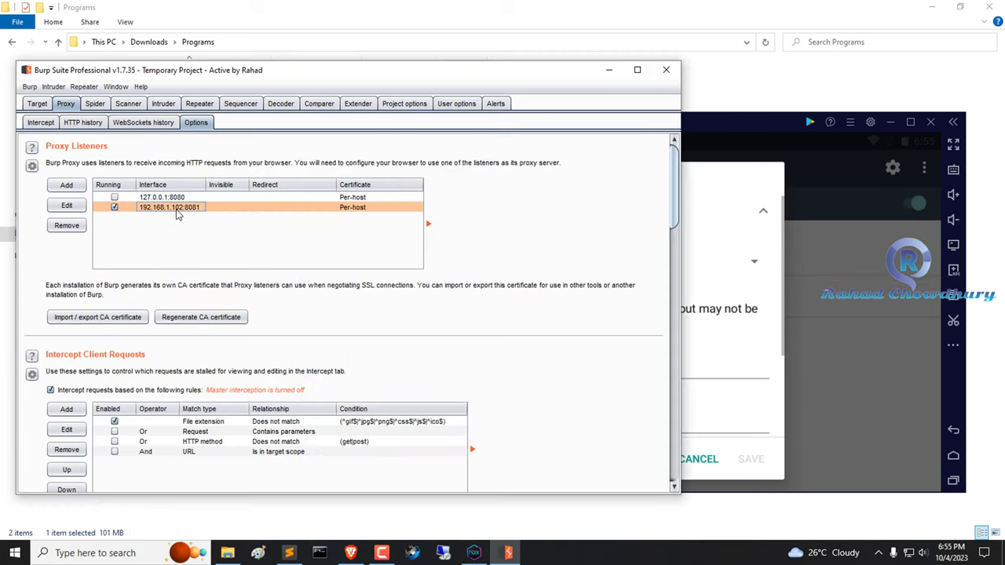
{"action": "left_click", "coordinate": [724, 312]}
{"action": "left_click", "coordinate": [551, 367]}
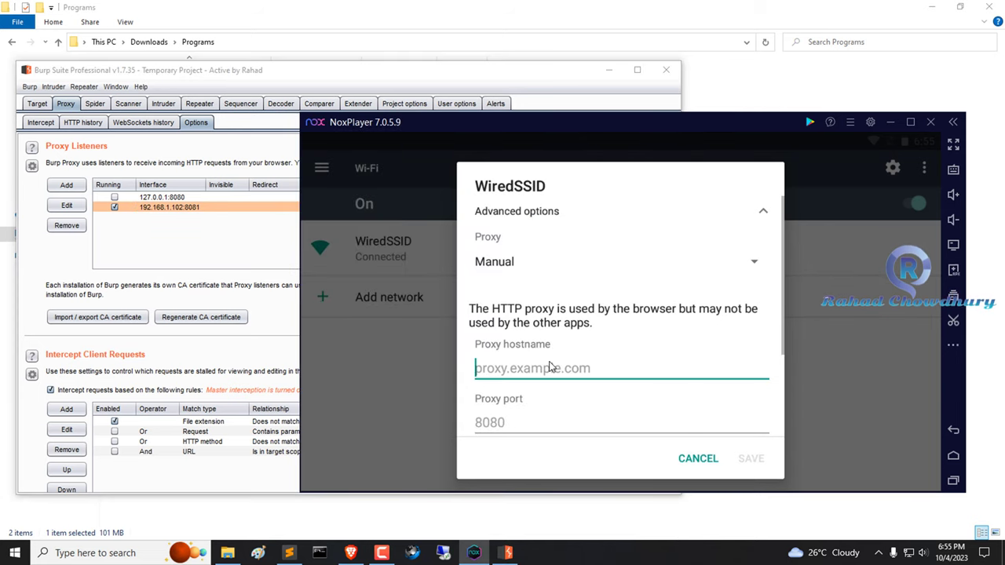
{"action": "type", "text": "192.1"}
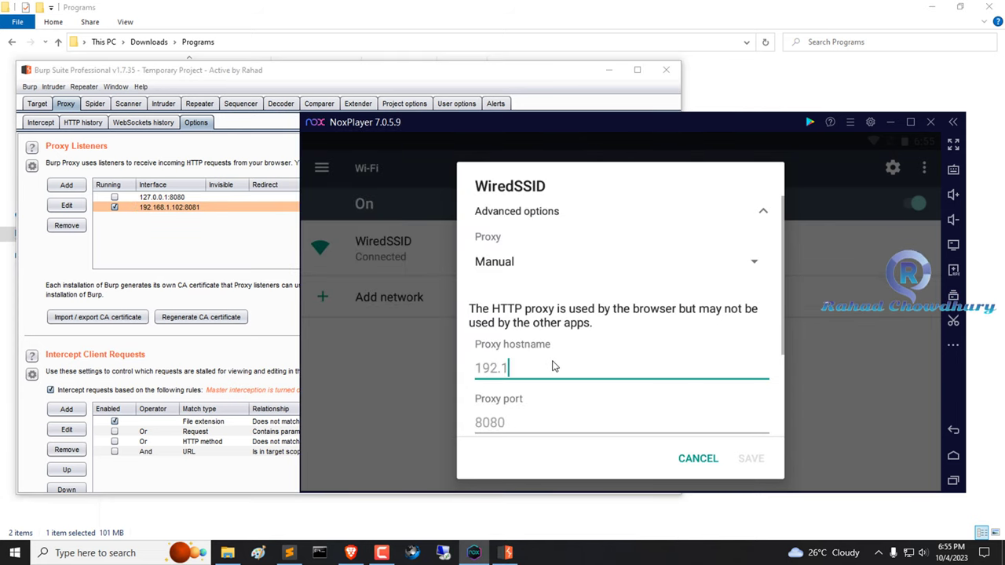
{"action": "type", "text": "68.1"}
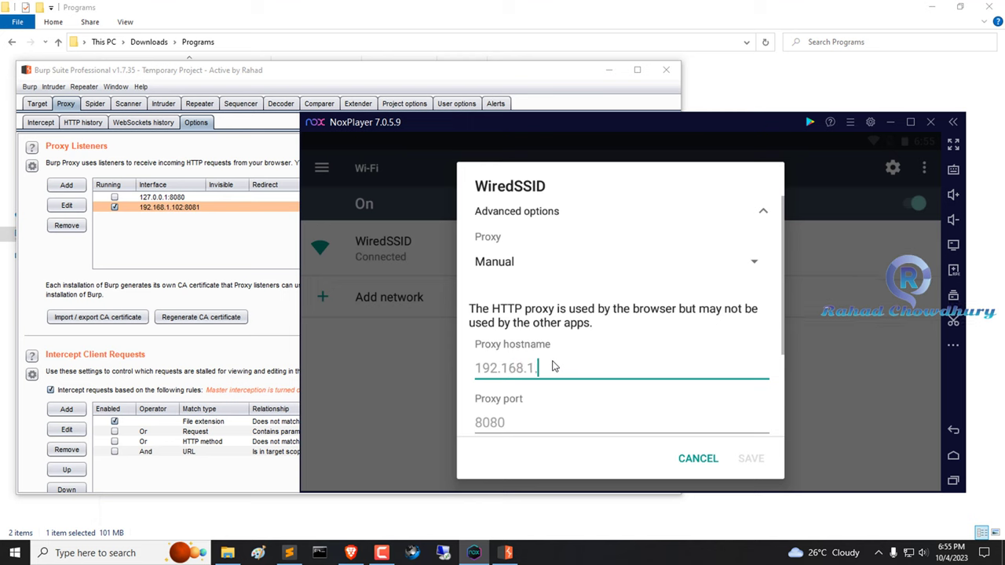
{"action": "type", "text": ".102"}
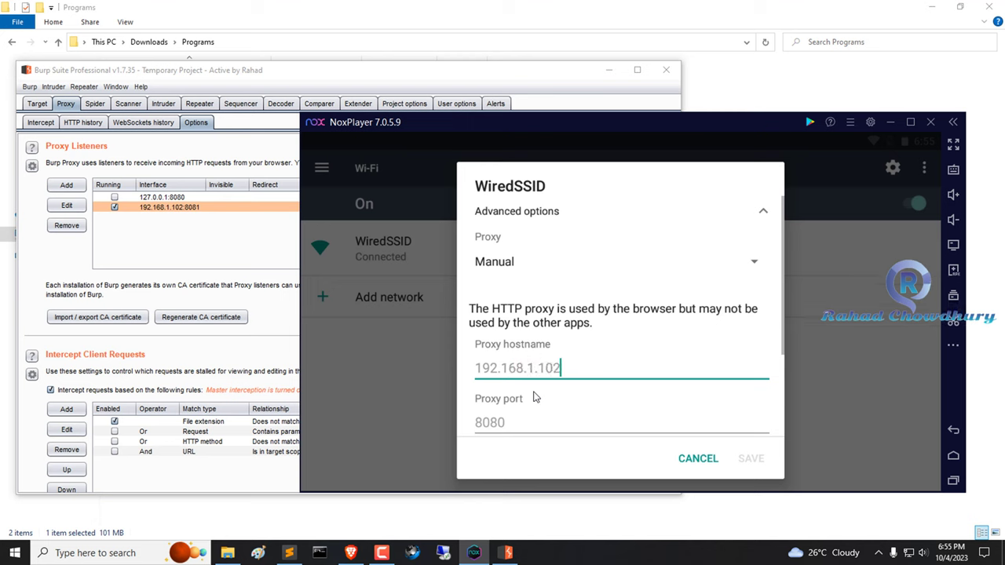
{"action": "left_click", "coordinate": [552, 427]}
{"action": "type", "text": "8081"}
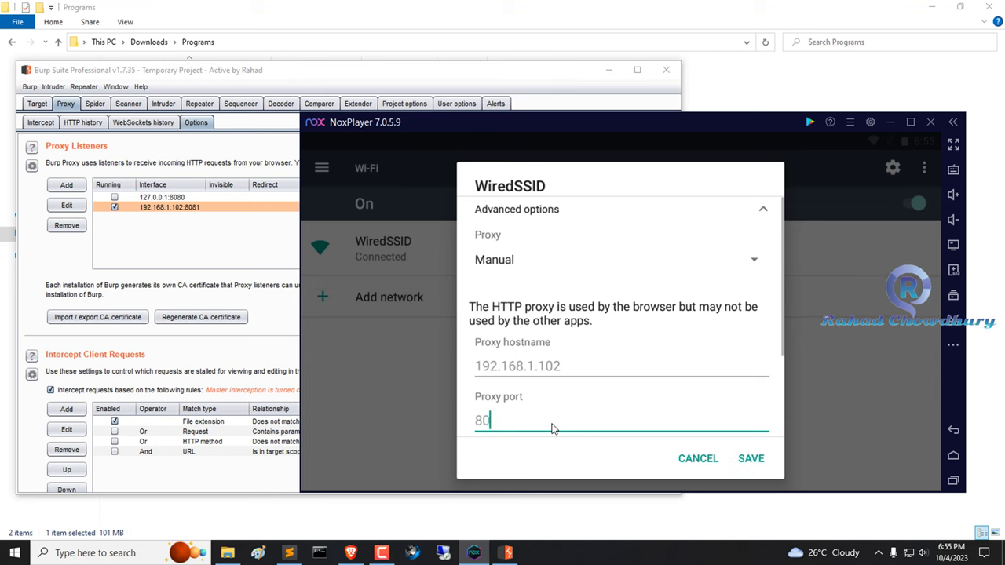
{"action": "left_click", "coordinate": [749, 458]}
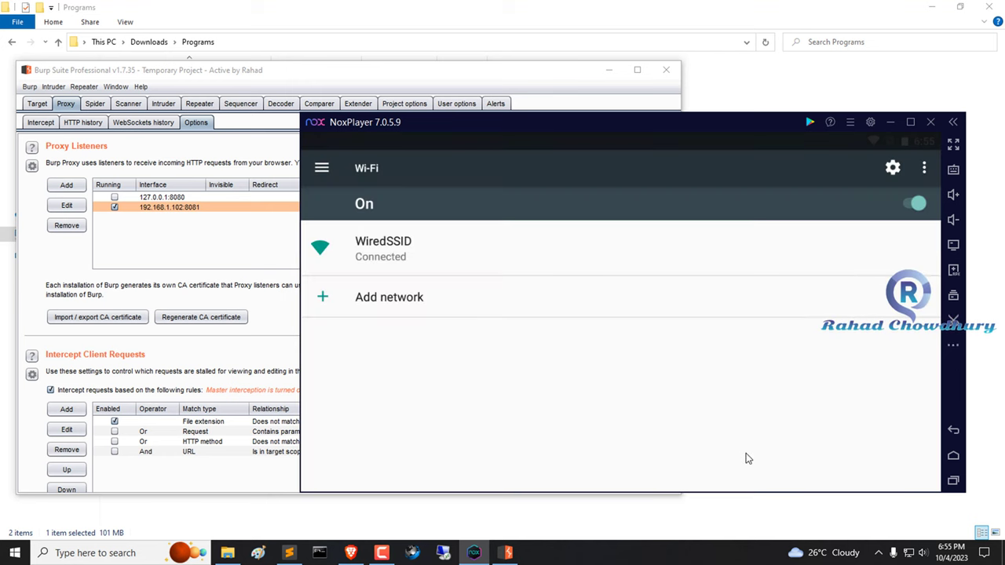
{"action": "left_click", "coordinate": [952, 481]}
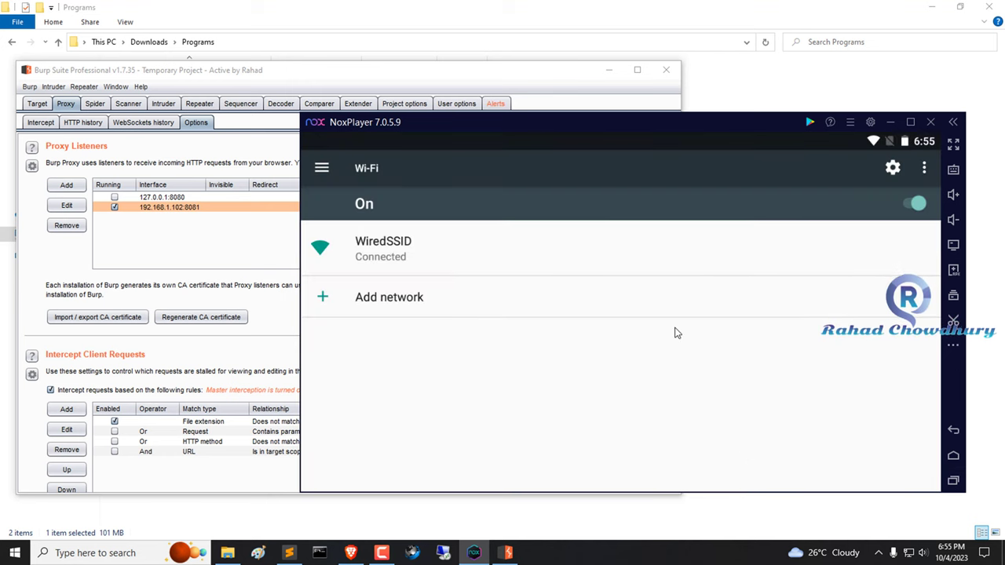
{"action": "left_click", "coordinate": [767, 217]}
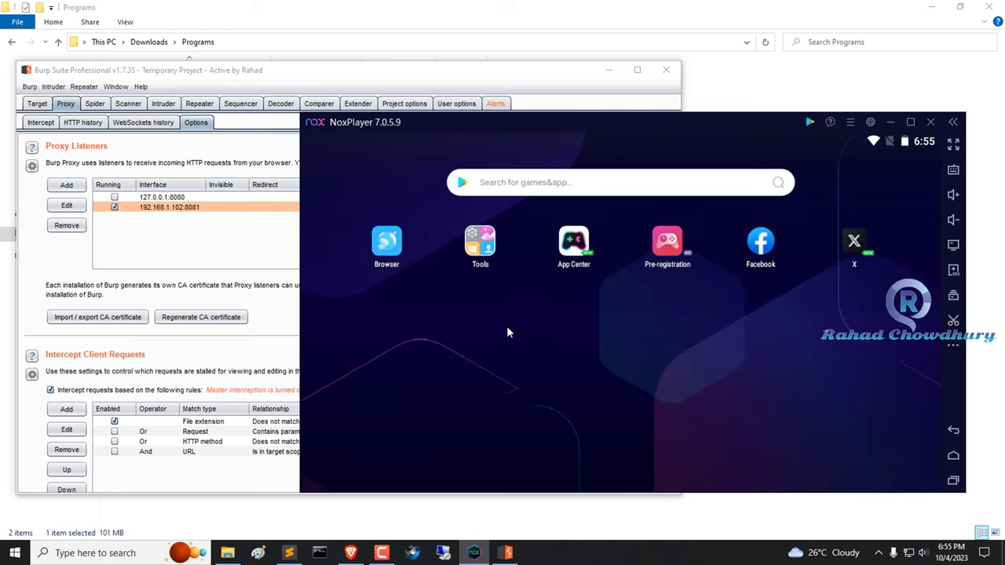
{"action": "left_click", "coordinate": [395, 248]}
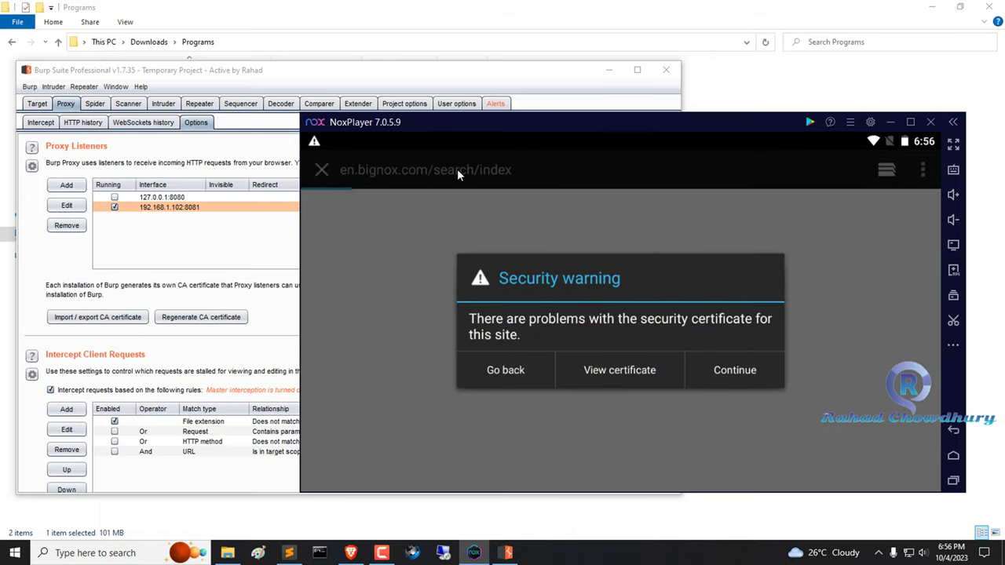
{"action": "left_click", "coordinate": [736, 373]}
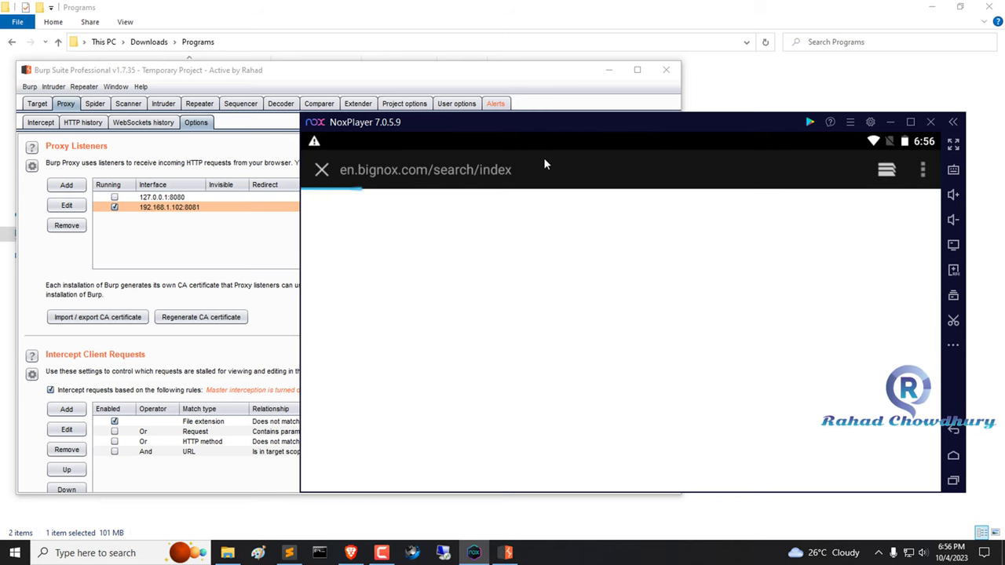
{"action": "left_click", "coordinate": [548, 168]}
{"action": "type", "text": "http"}
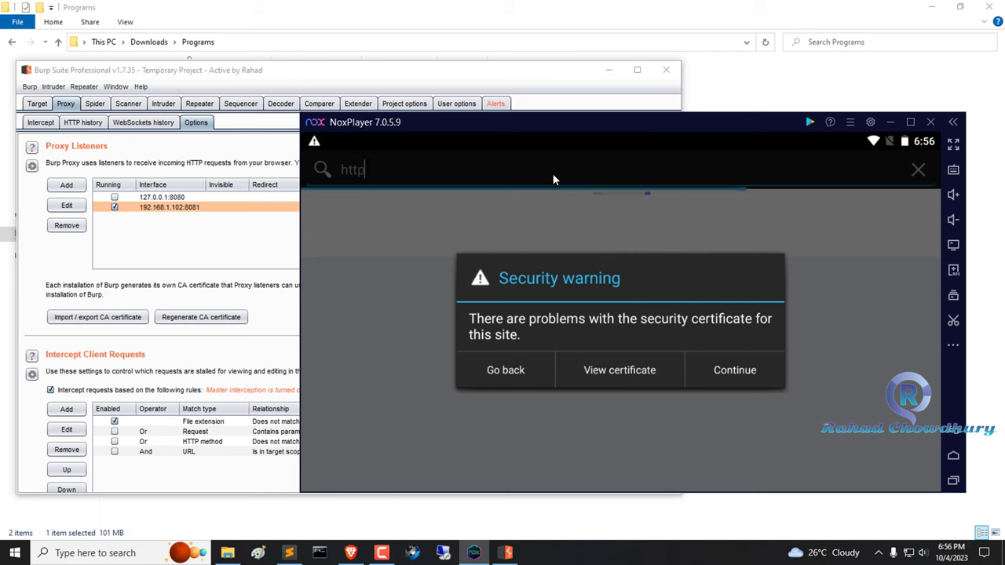
{"action": "type", "text": "://bu"}
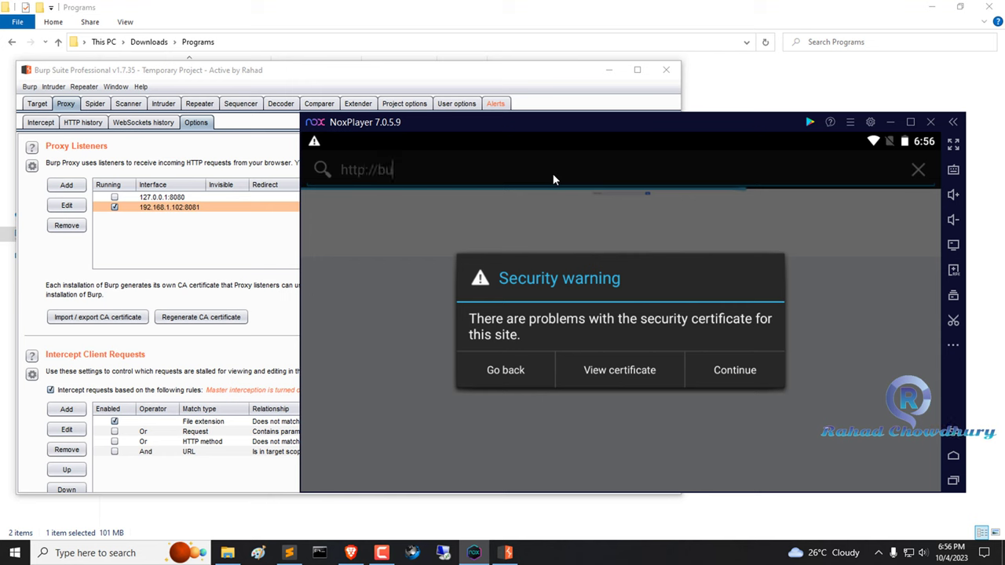
{"action": "type", "text": "rp"}
{"action": "key", "text": "Tab"}
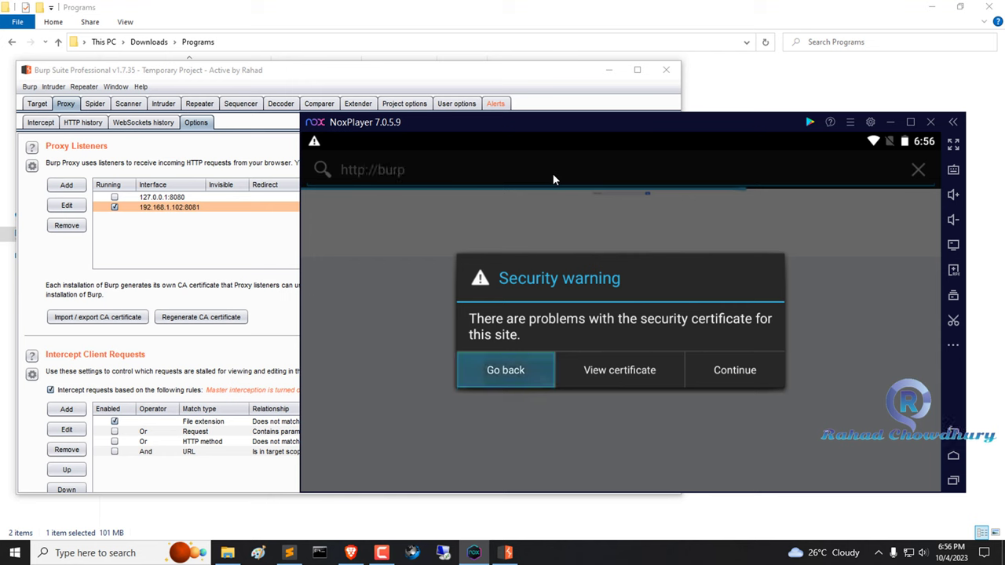
{"action": "left_click", "coordinate": [761, 361]}
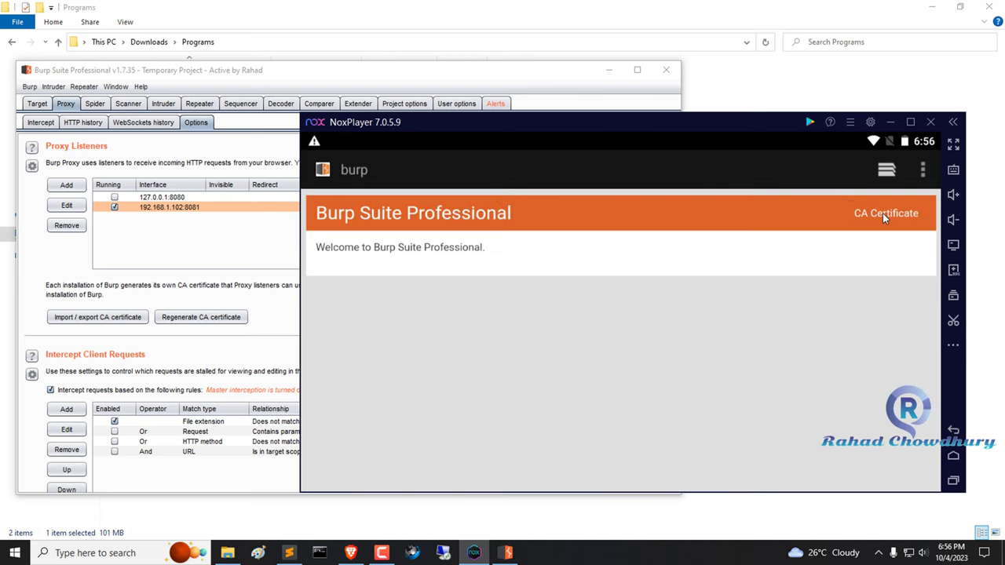
{"action": "left_click", "coordinate": [882, 213]}
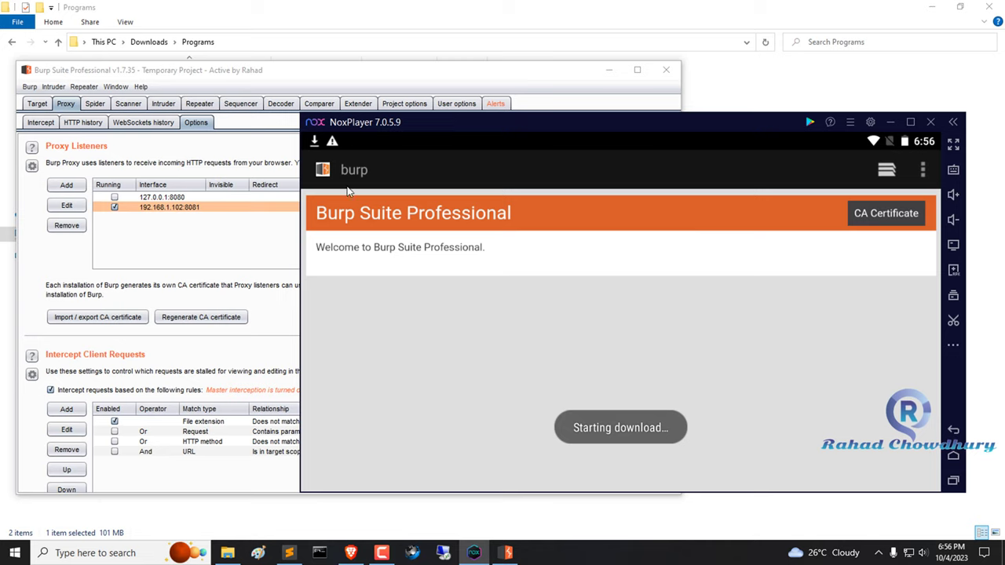
Clear the Google Play services notice and close the browser from recent apps.
{"action": "left_click_drag", "start_coordinate": [350, 145], "coordinate": [547, 283]}
{"action": "left_click_drag", "start_coordinate": [664, 333], "coordinate": [738, 330]}
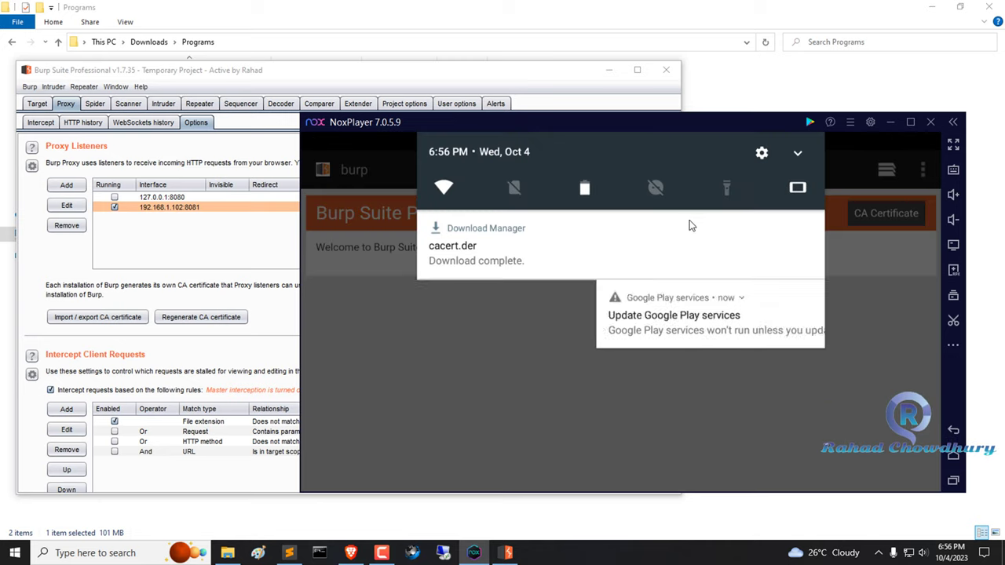
{"action": "left_click", "coordinate": [640, 352]}
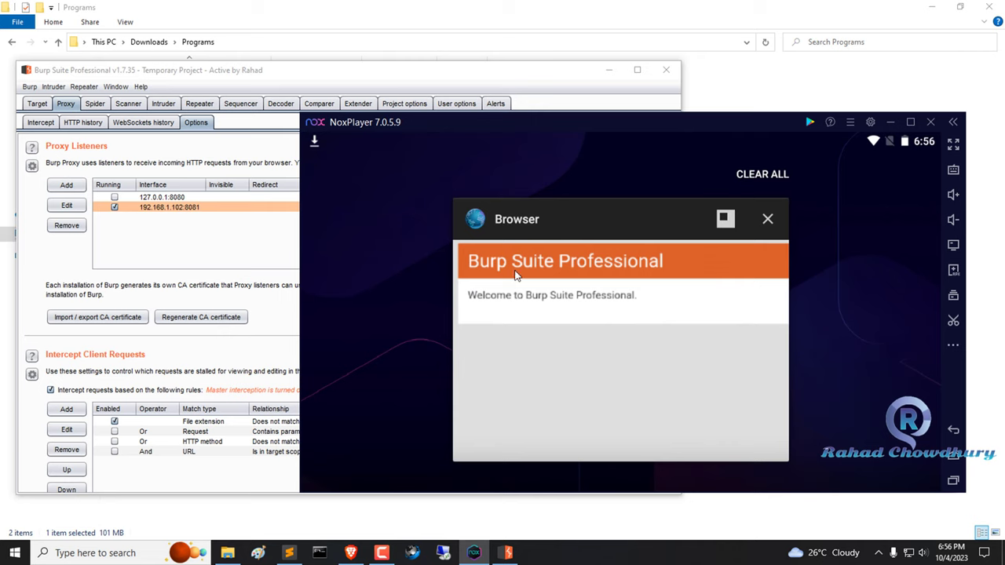
{"action": "left_click_drag", "start_coordinate": [513, 276], "coordinate": [588, 255]}
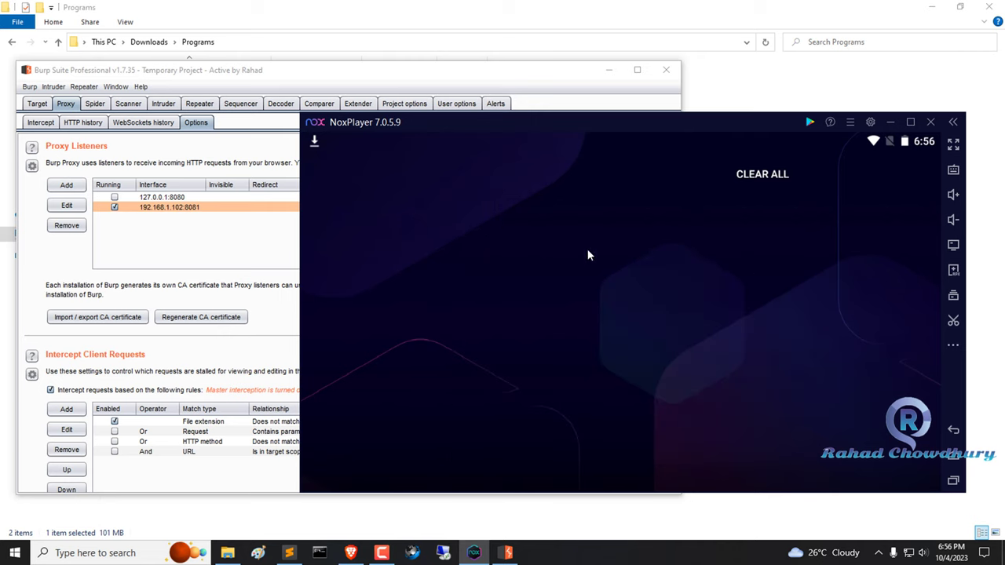
Launch Amaze from the Tools folder, grant it file access, and open the Download folder.
{"action": "left_click", "coordinate": [482, 243]}
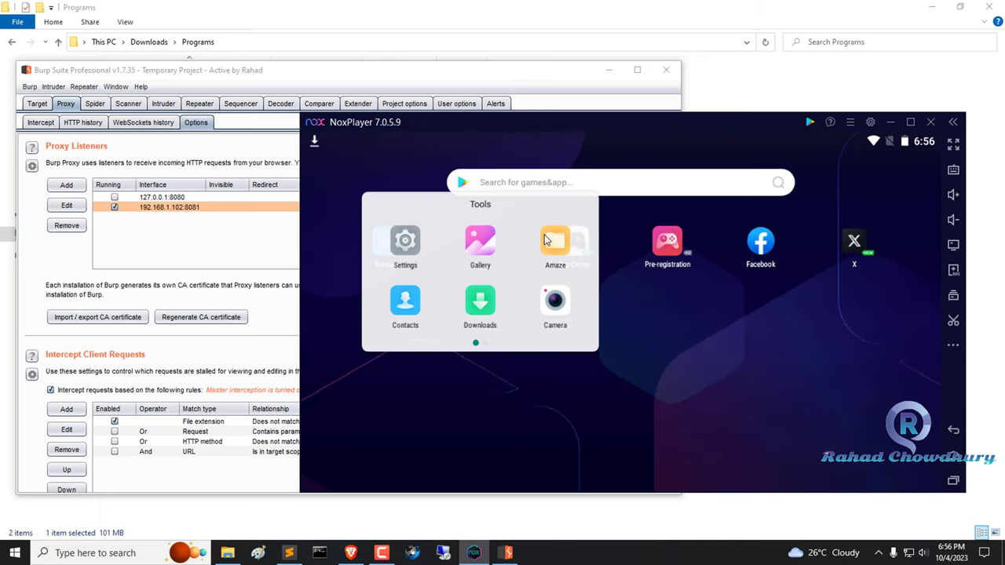
{"action": "left_click", "coordinate": [547, 240]}
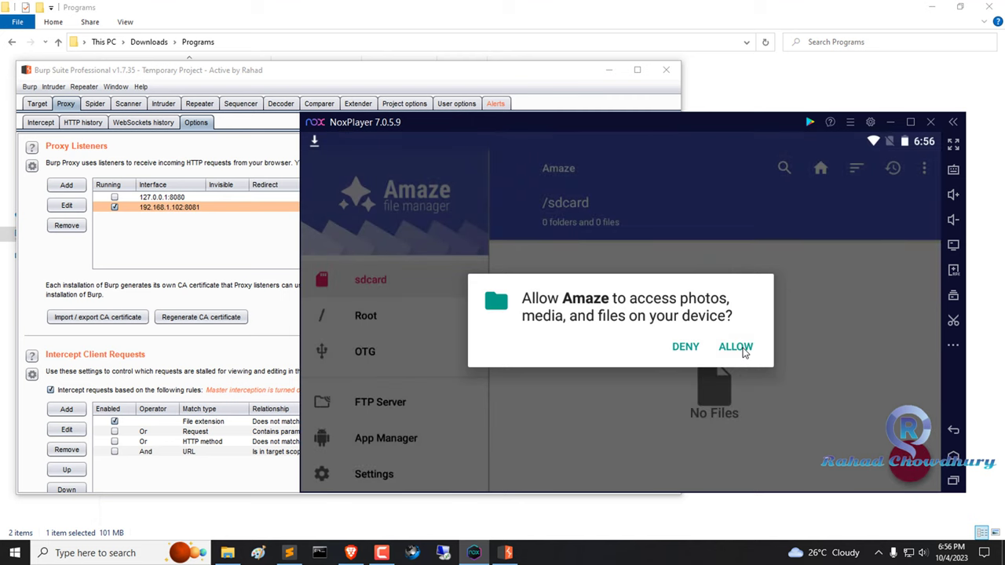
{"action": "left_click", "coordinate": [744, 353]}
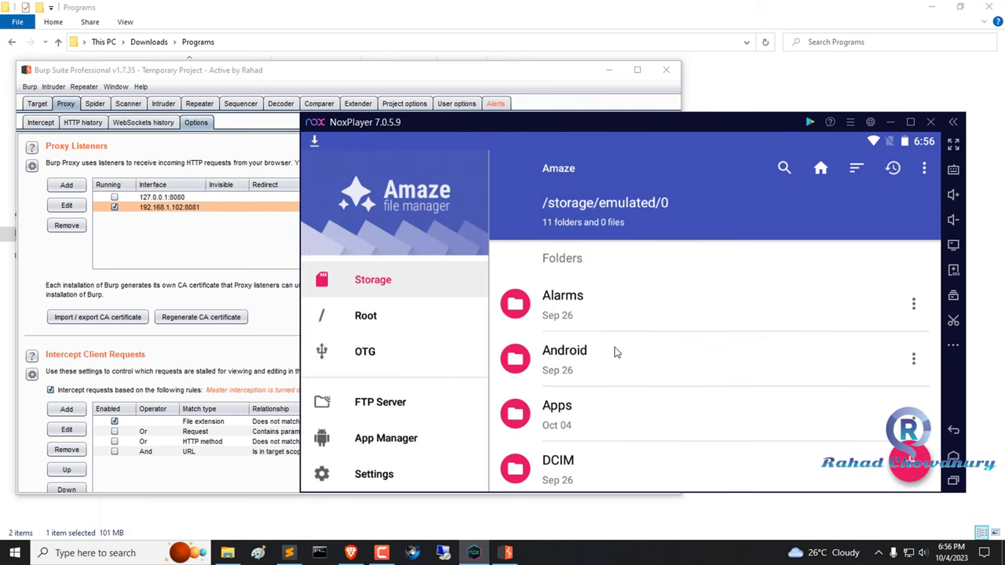
{"action": "scroll", "coordinate": [612, 320], "scroll_direction": "down", "scroll_amount": 1}
{"action": "scroll", "coordinate": [613, 321], "scroll_direction": "down", "scroll_amount": 2}
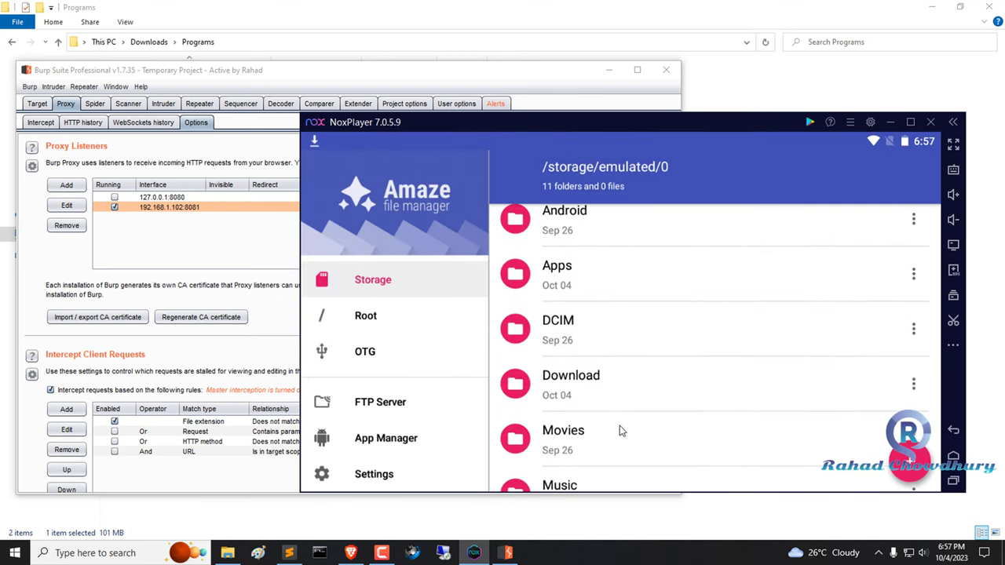
{"action": "left_click", "coordinate": [599, 379]}
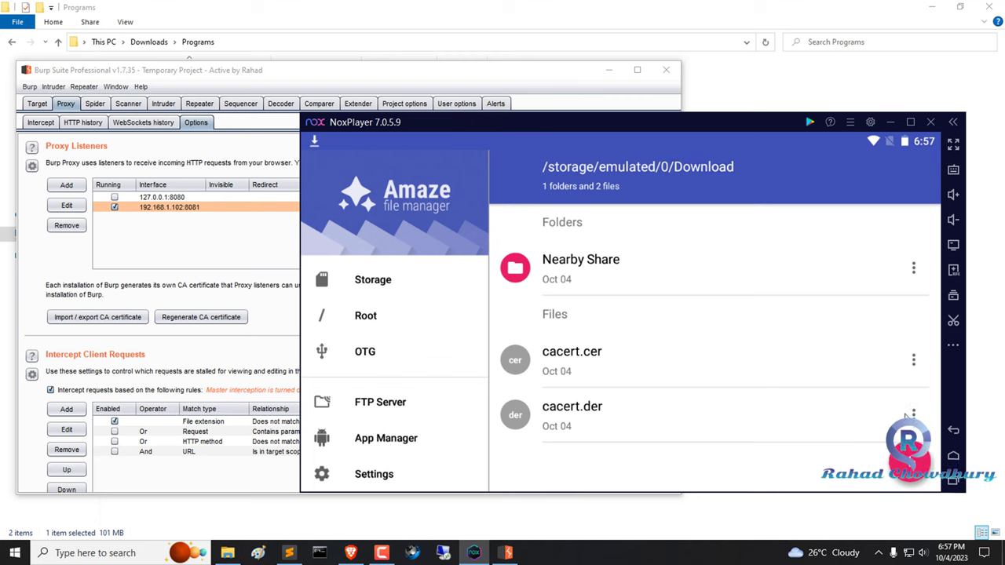
Permanently delete the old cacert.cer file from Download.
{"action": "left_click", "coordinate": [913, 360]}
{"action": "left_click", "coordinate": [823, 277]}
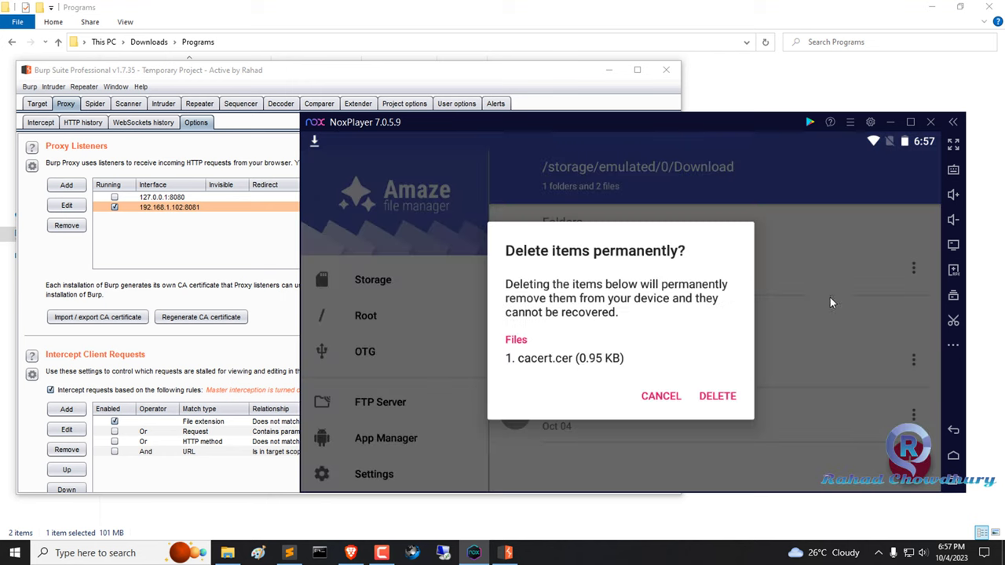
{"action": "left_click", "coordinate": [717, 396]}
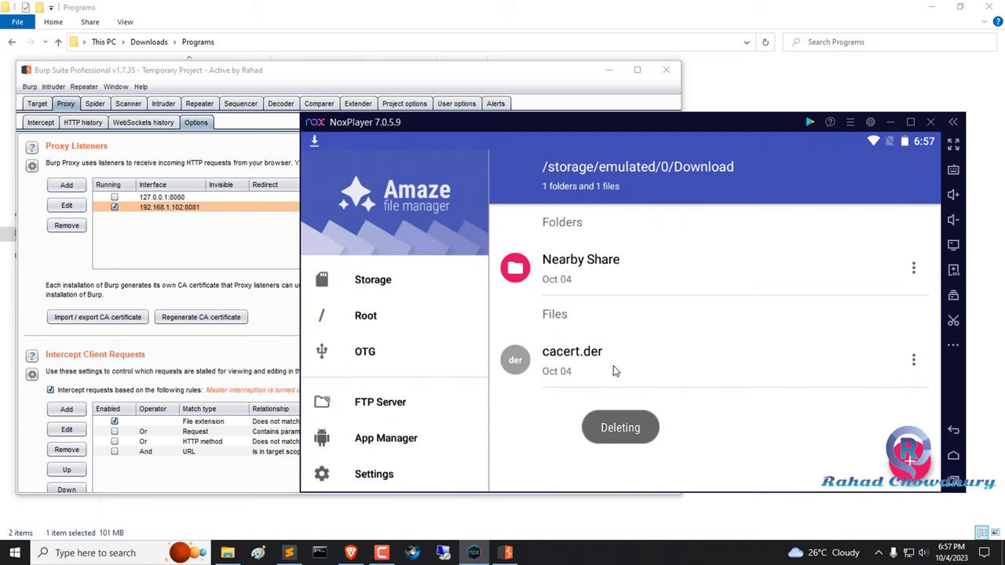
Rename cacert.der to cacert.cer, then swipe Amaze away from Recents.
{"action": "left_click", "coordinate": [913, 361]}
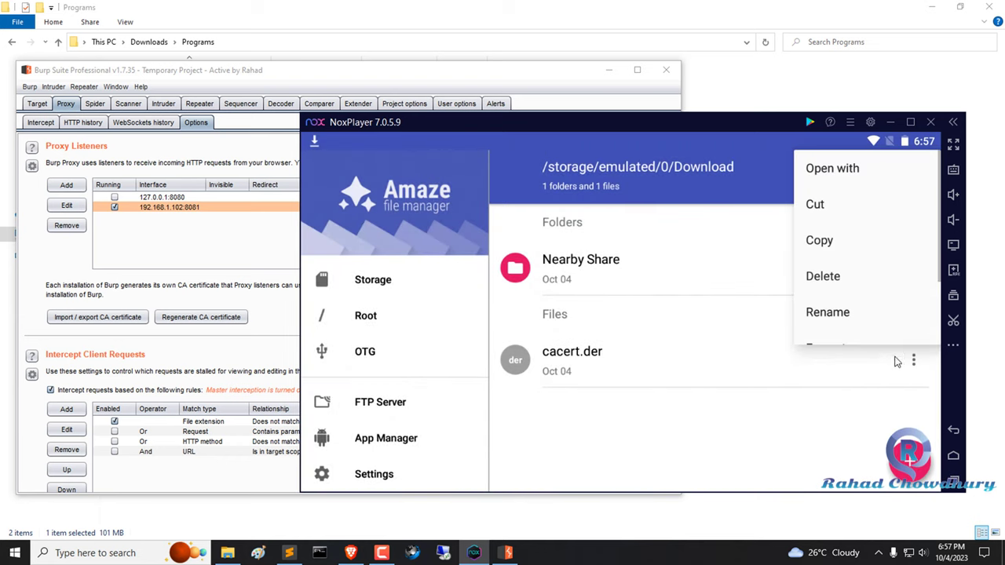
{"action": "left_click", "coordinate": [827, 313]}
{"action": "left_click", "coordinate": [551, 328]}
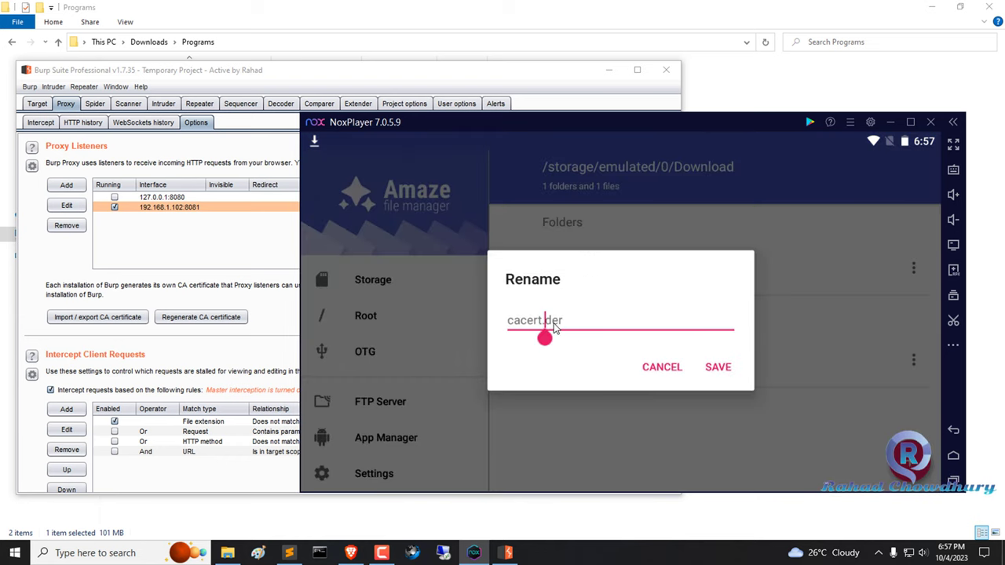
{"action": "key", "text": "BackSpace"}
{"action": "type", "text": "c"}
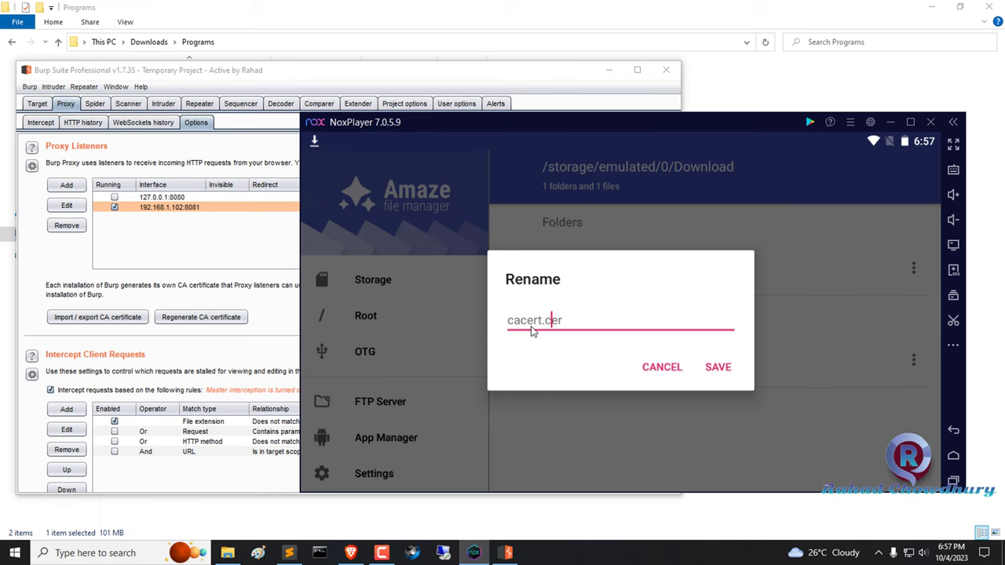
{"action": "left_click", "coordinate": [561, 328]}
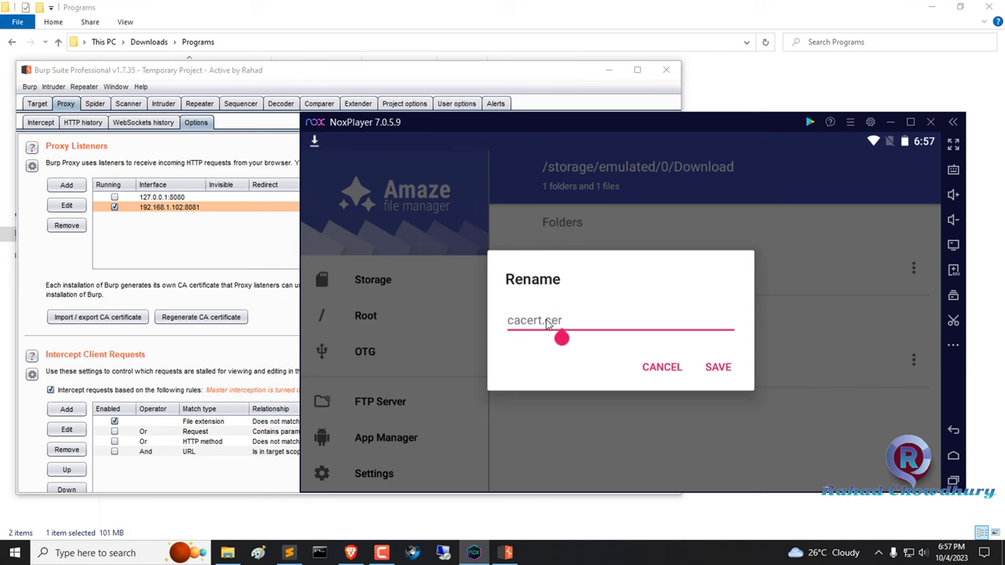
{"action": "left_click", "coordinate": [717, 369]}
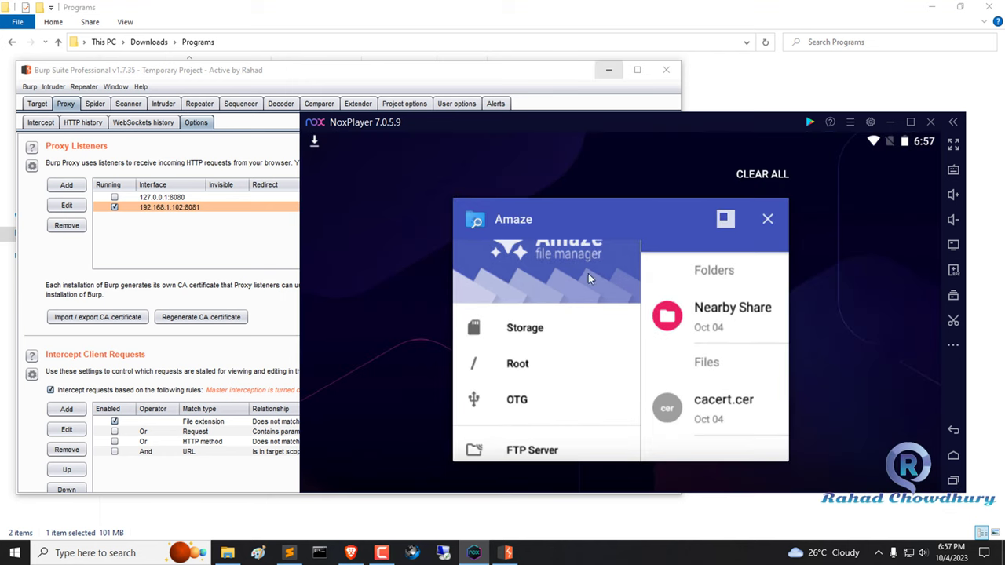
{"action": "left_click_drag", "start_coordinate": [588, 274], "coordinate": [785, 274]}
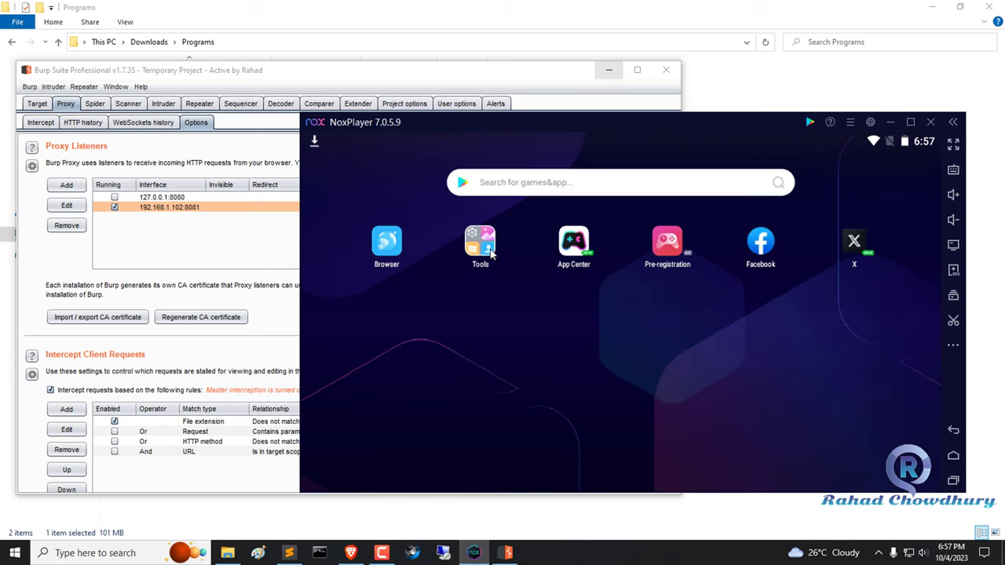
Open Android Settings and search 'cer' to reach Install certificates.
{"action": "left_click", "coordinate": [481, 243]}
{"action": "left_click", "coordinate": [408, 239]}
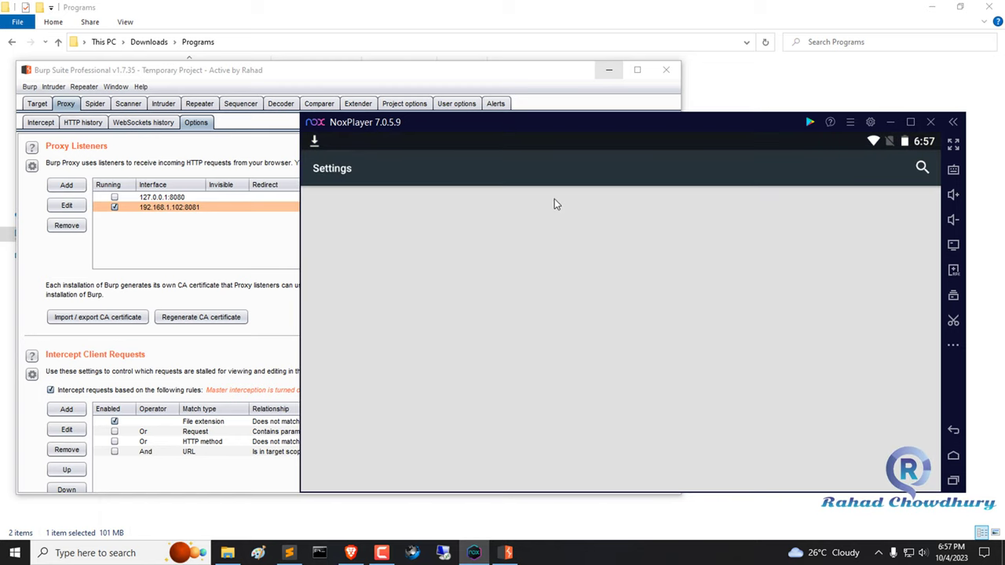
{"action": "left_click", "coordinate": [922, 169]}
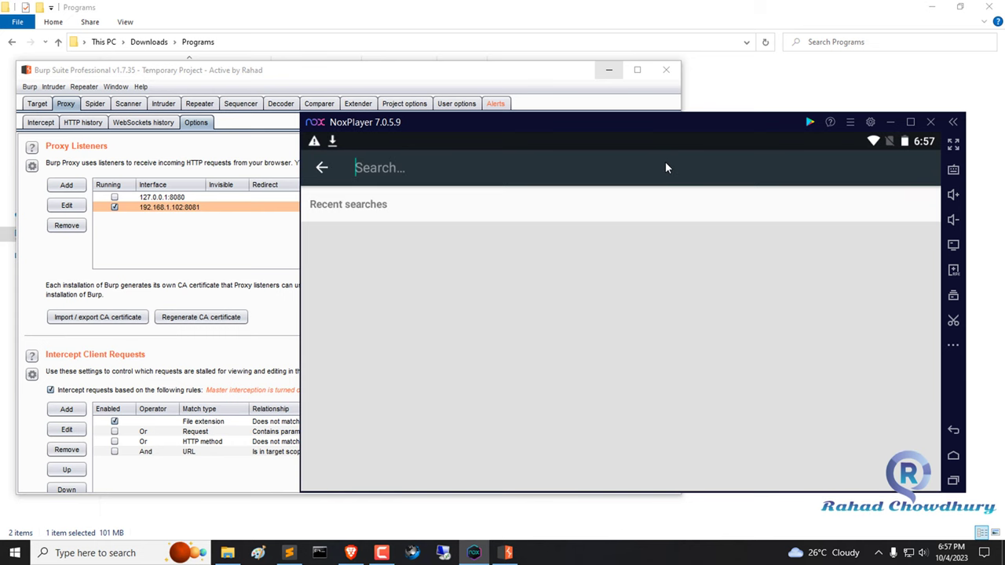
{"action": "type", "text": "cer"}
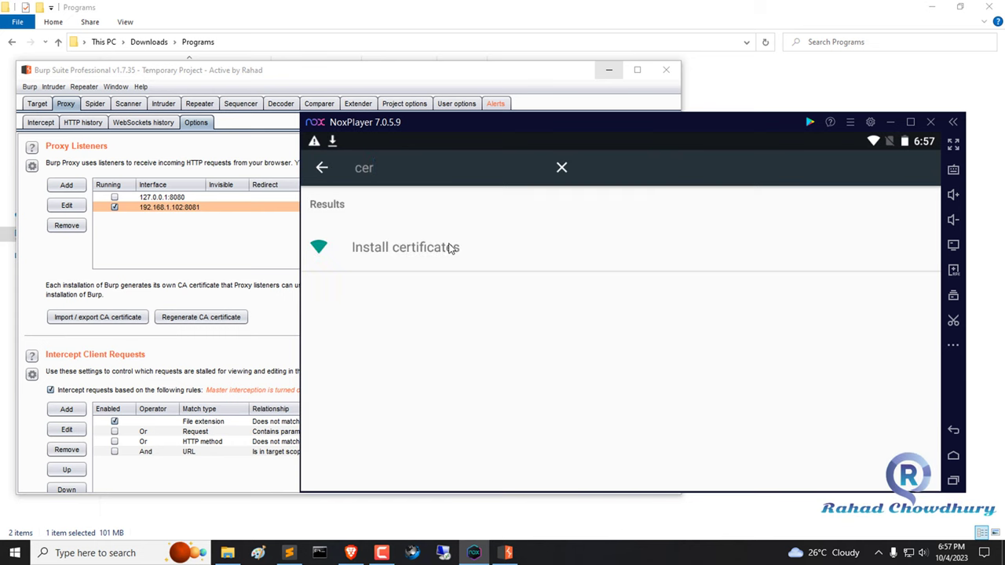
{"action": "left_click", "coordinate": [474, 245]}
Install a certificate from storage, choosing cacert.cer in the SM-G988N Download folder.
{"action": "left_click", "coordinate": [385, 208]}
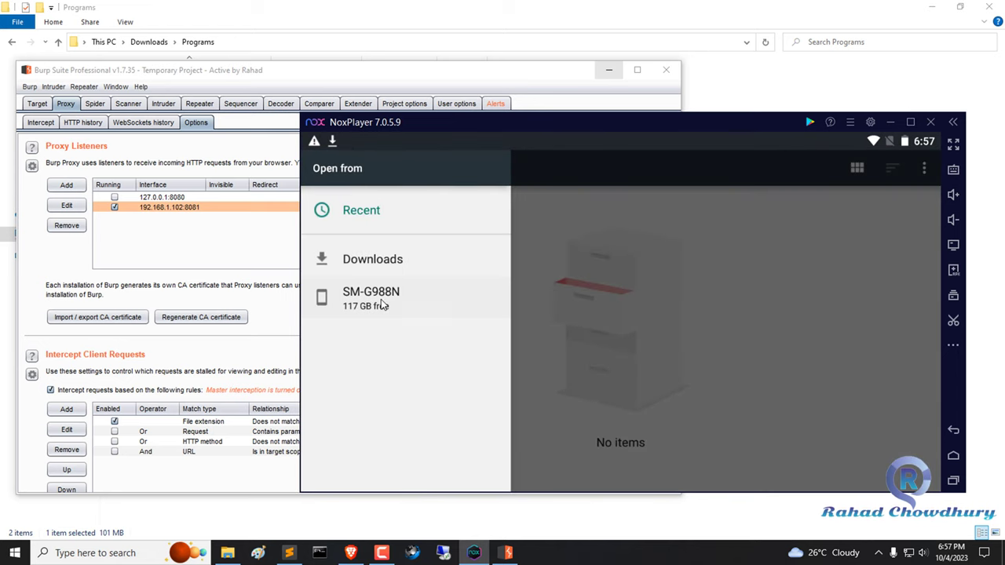
{"action": "left_click", "coordinate": [383, 305]}
{"action": "left_click", "coordinate": [878, 223]}
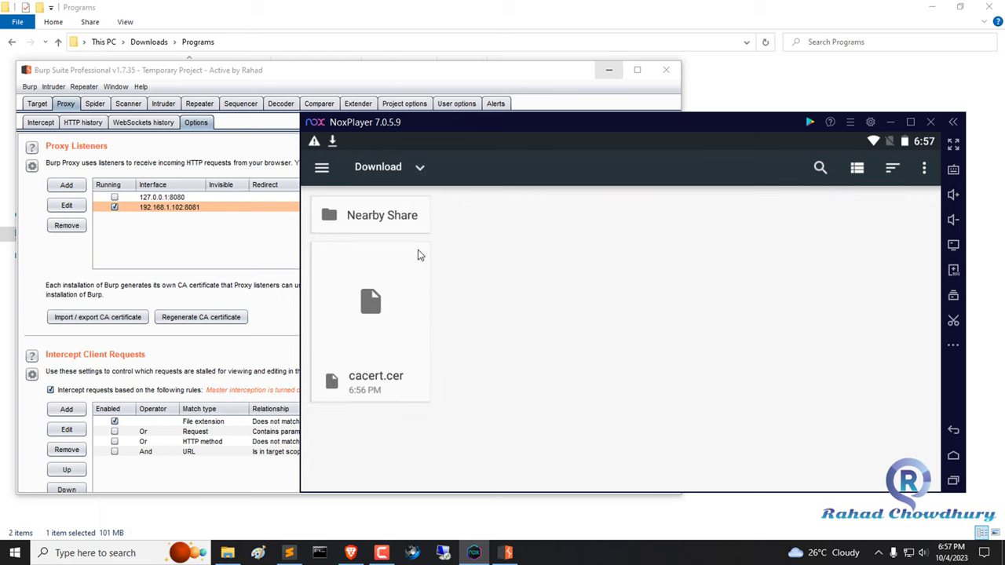
{"action": "left_click", "coordinate": [370, 336]}
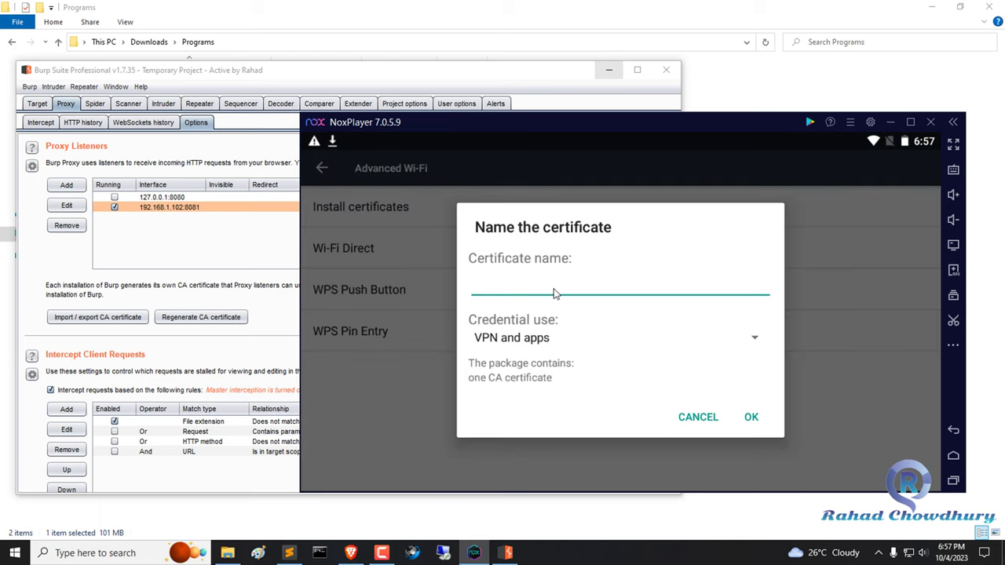
Name the certificate 'Burp Suite' and confirm it.
{"action": "type", "text": "burp SUite"}
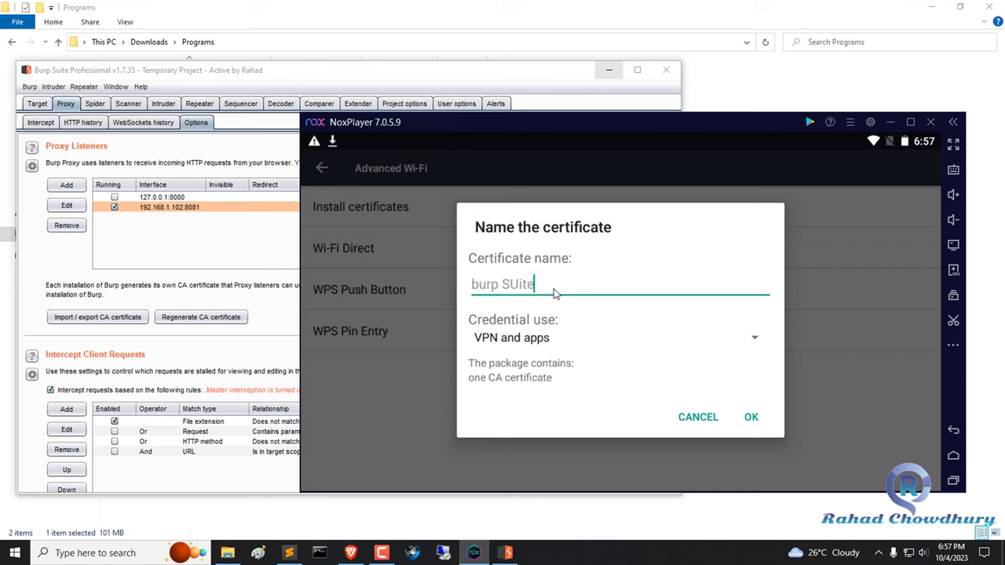
{"action": "key", "text": "BackSpace"}
{"action": "type", "text": "u"}
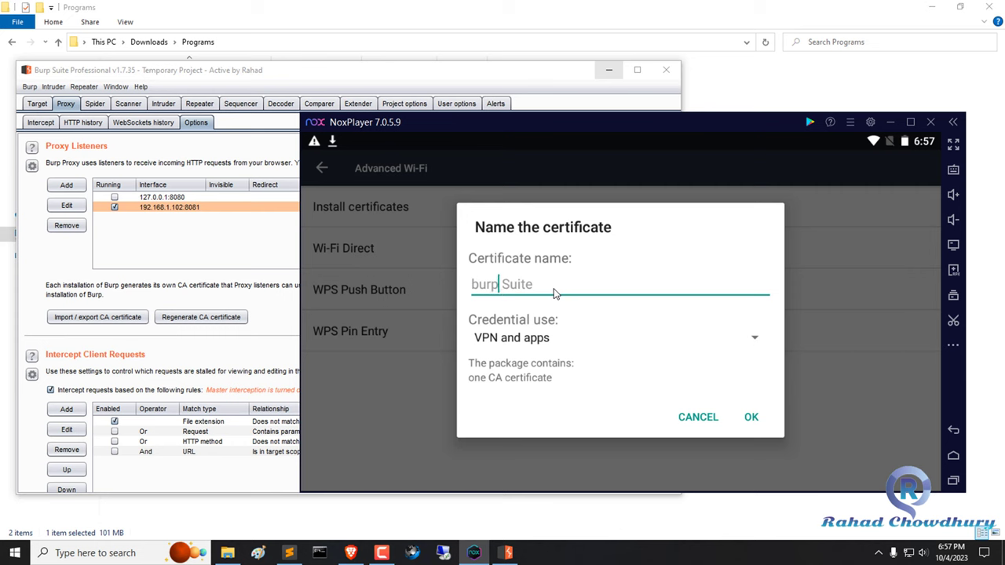
{"action": "key", "text": "Left"}
{"action": "key", "text": "BackSpace"}
{"action": "type", "text": "B"}
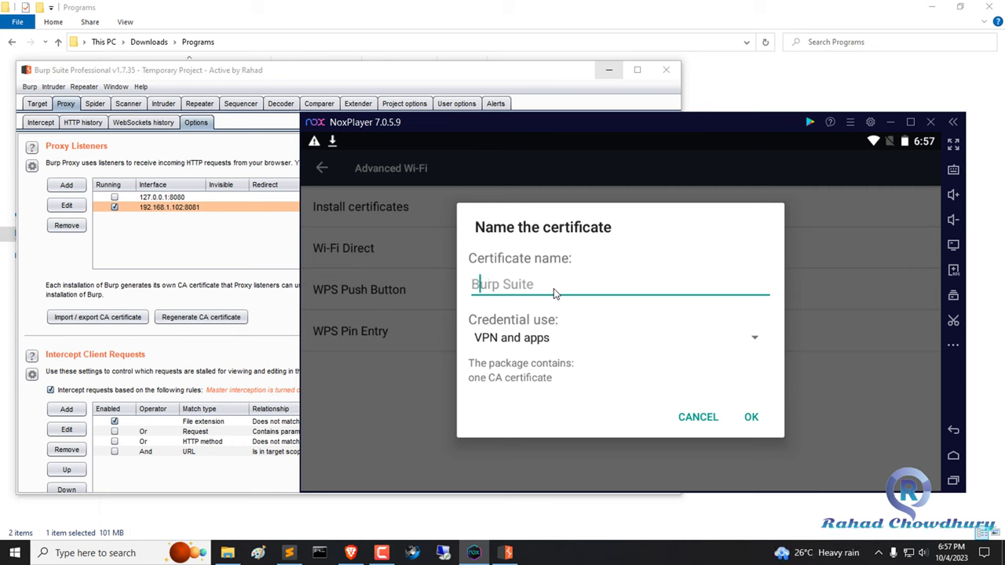
{"action": "left_click", "coordinate": [554, 292]}
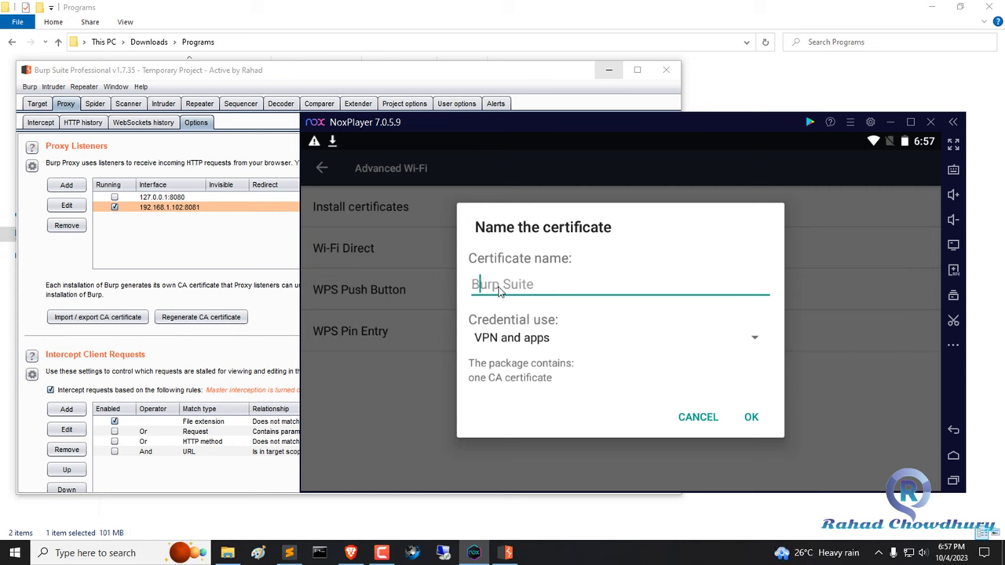
{"action": "left_click", "coordinate": [751, 418]}
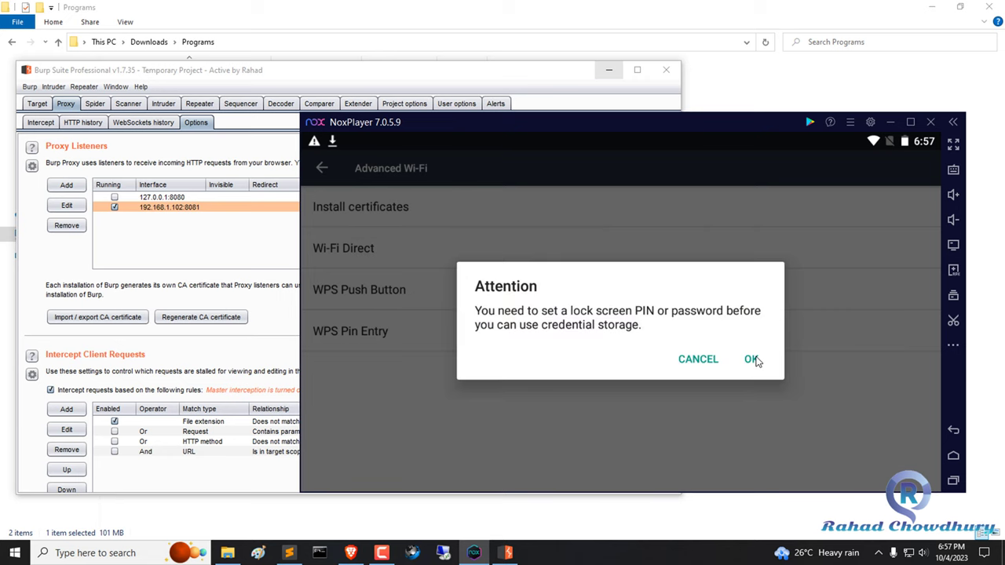
Set up a screen-lock PIN to finish installing the certificate, then show recent apps.
{"action": "left_click", "coordinate": [754, 359]}
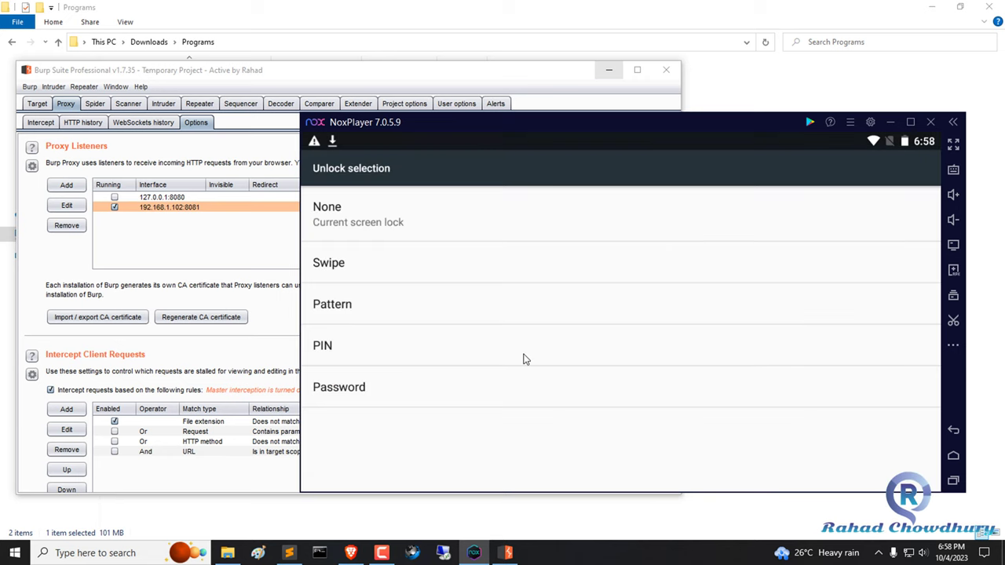
{"action": "left_click", "coordinate": [445, 351]}
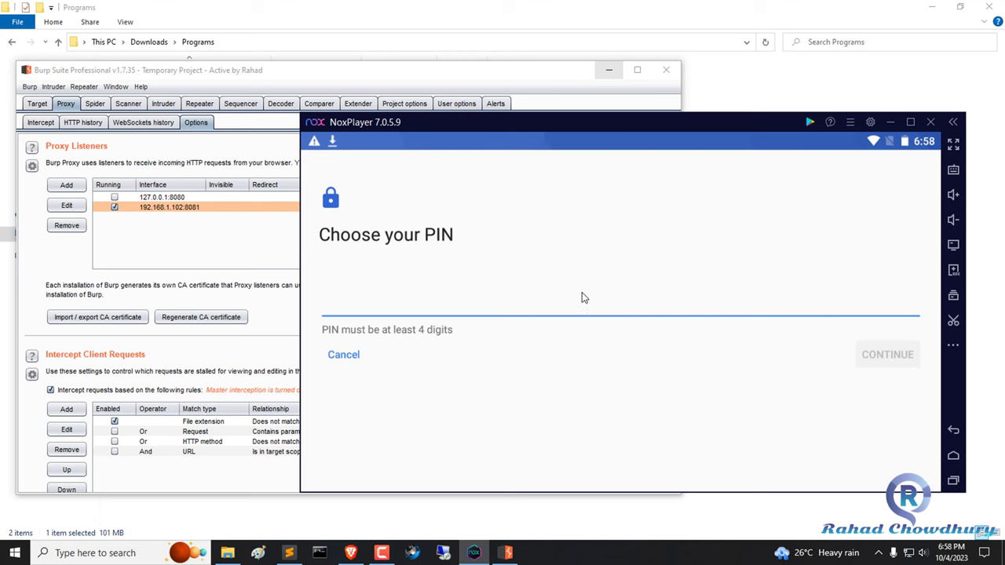
{"action": "left_click", "coordinate": [887, 350]}
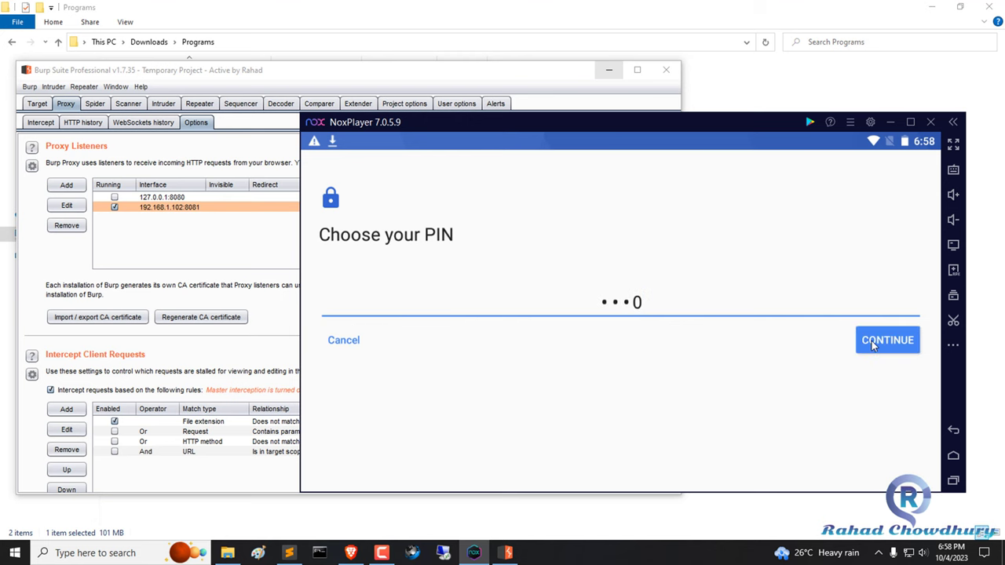
{"action": "left_click", "coordinate": [862, 341]}
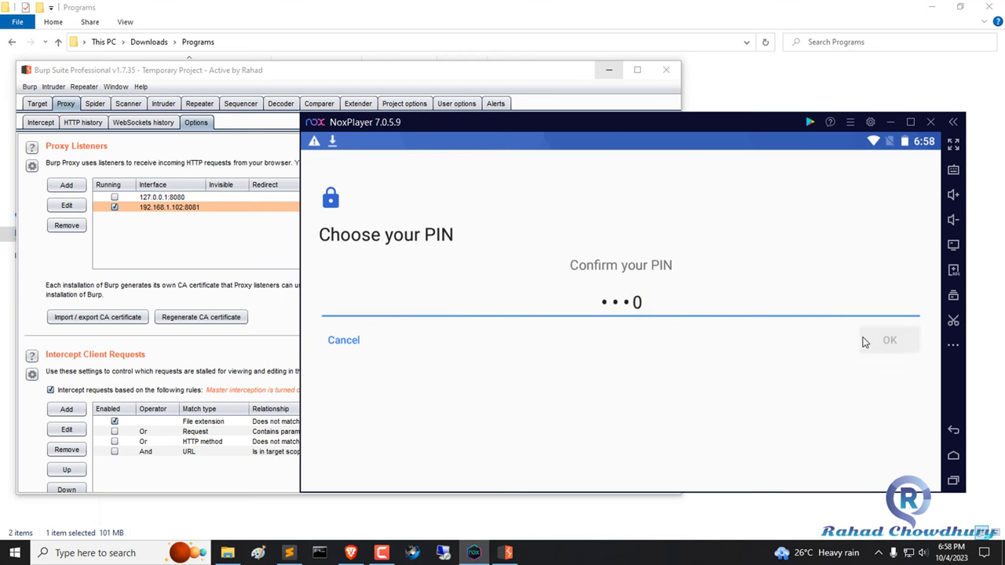
{"action": "left_click", "coordinate": [890, 396]}
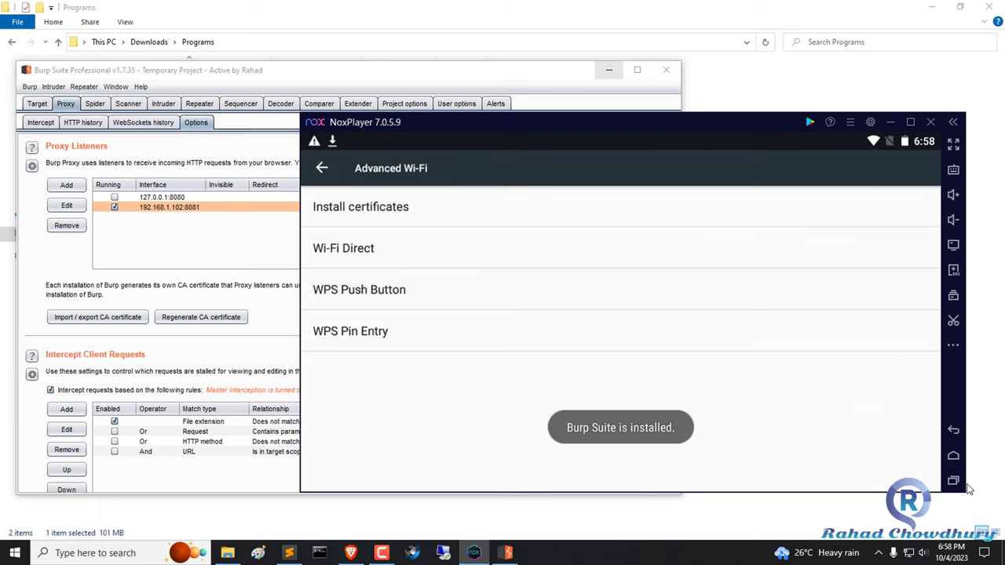
{"action": "left_click", "coordinate": [953, 480]}
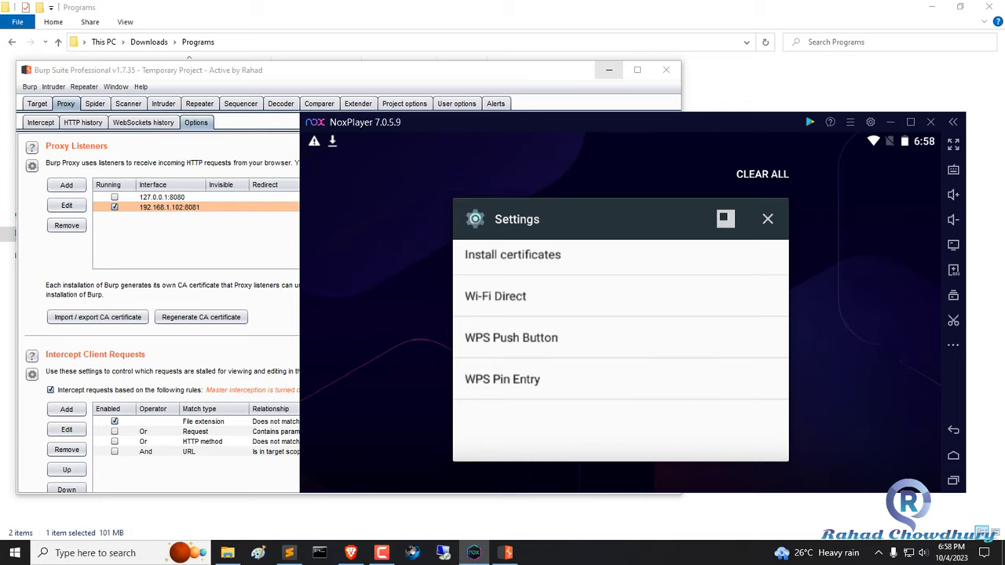
Dismiss the Play services notification, show Burp's Intercept view, and open the emulator browser.
{"action": "left_click", "coordinate": [529, 157]}
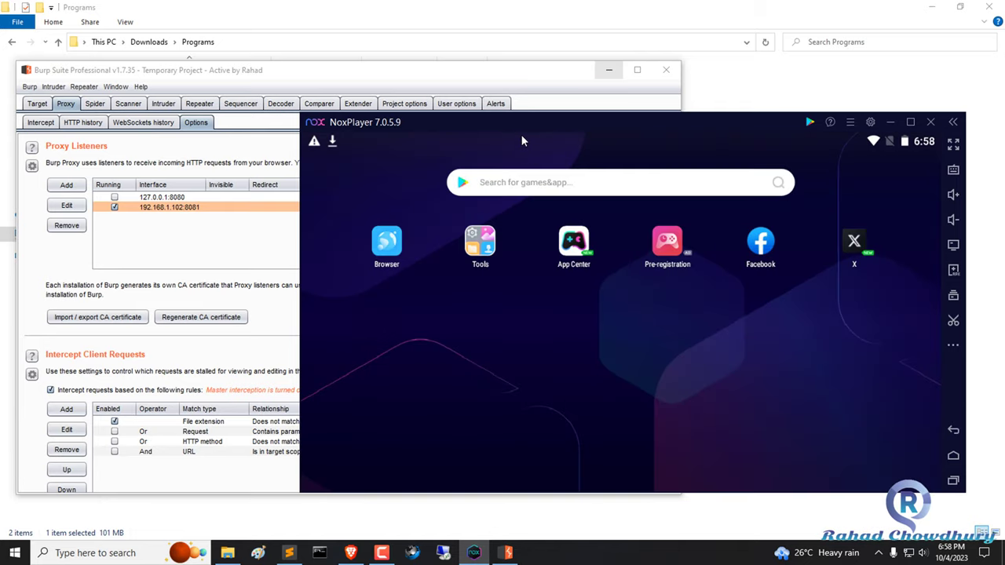
{"action": "left_click_drag", "start_coordinate": [524, 140], "coordinate": [713, 263]}
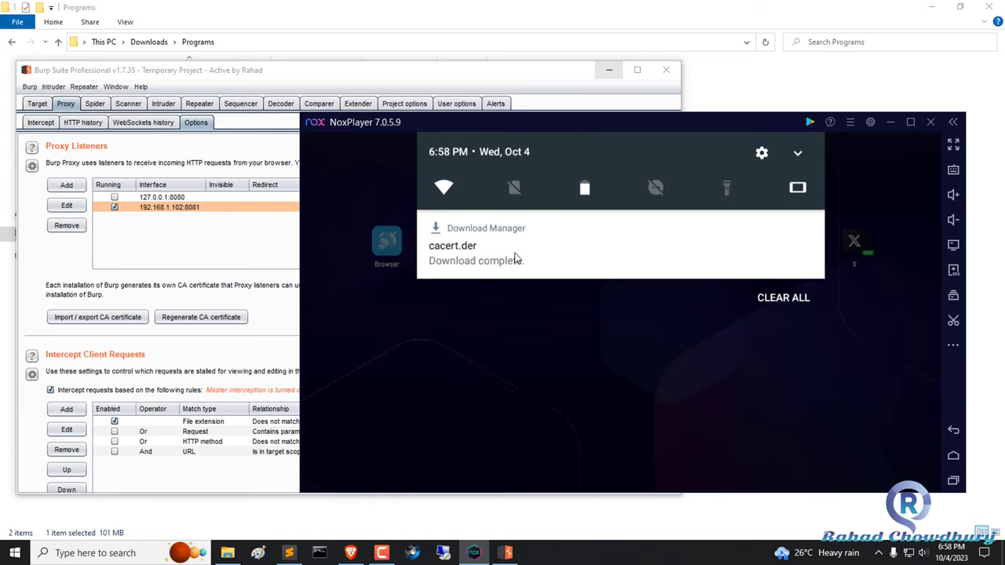
{"action": "left_click", "coordinate": [516, 340]}
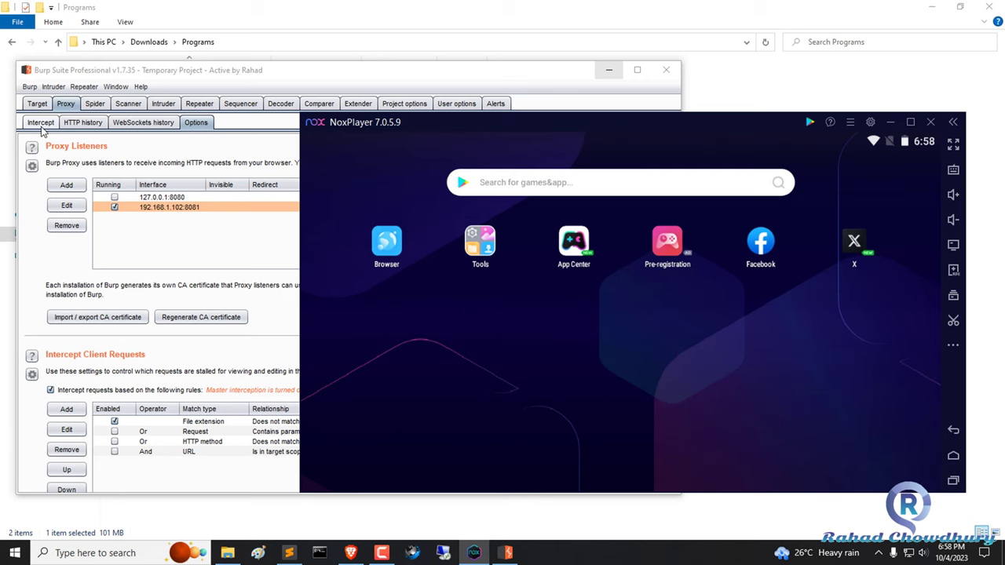
{"action": "left_click", "coordinate": [41, 126]}
{"action": "left_click", "coordinate": [777, 321]}
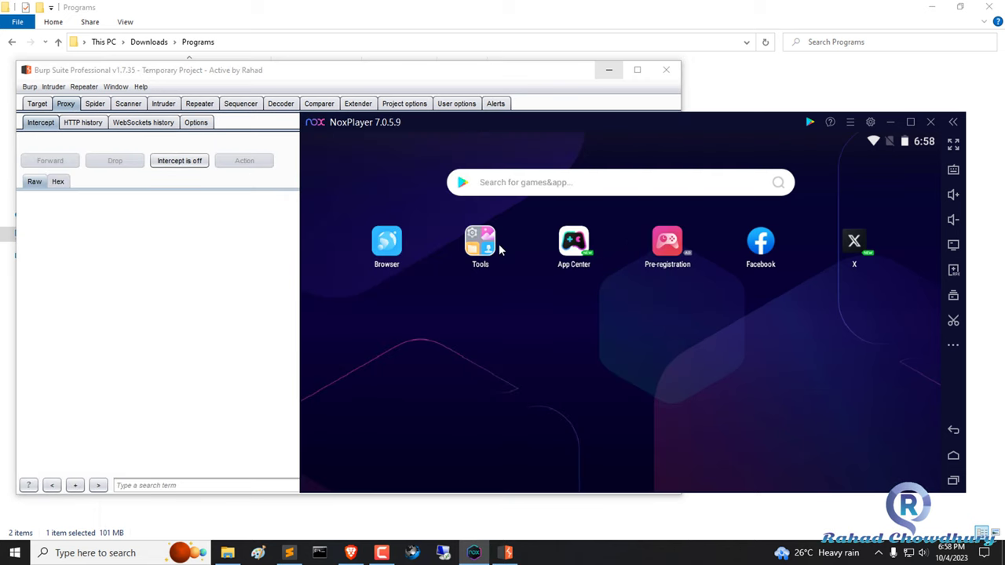
{"action": "left_click", "coordinate": [399, 246]}
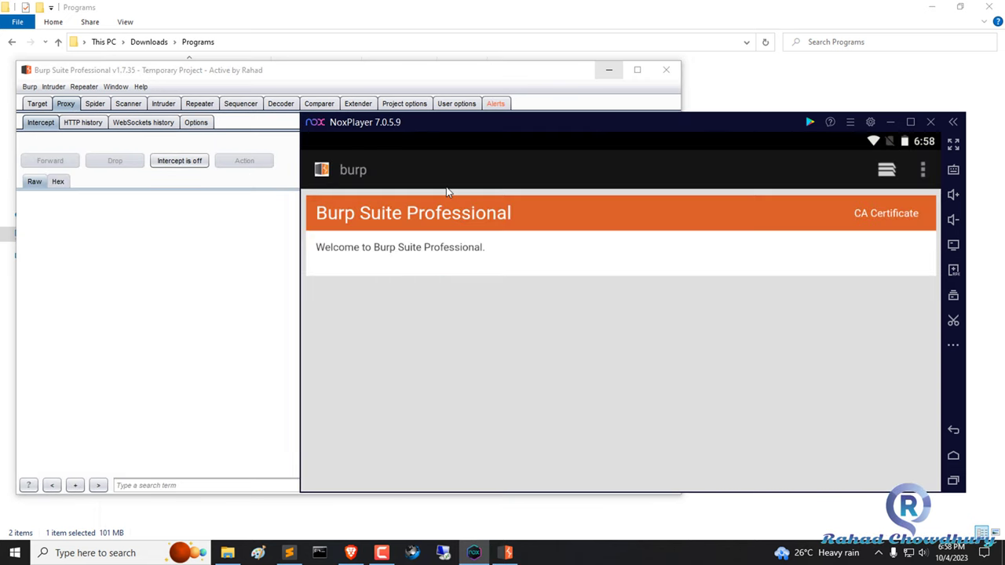
Turn Burp interception on and load the test website in the emulator browser.
{"action": "left_click", "coordinate": [493, 168]}
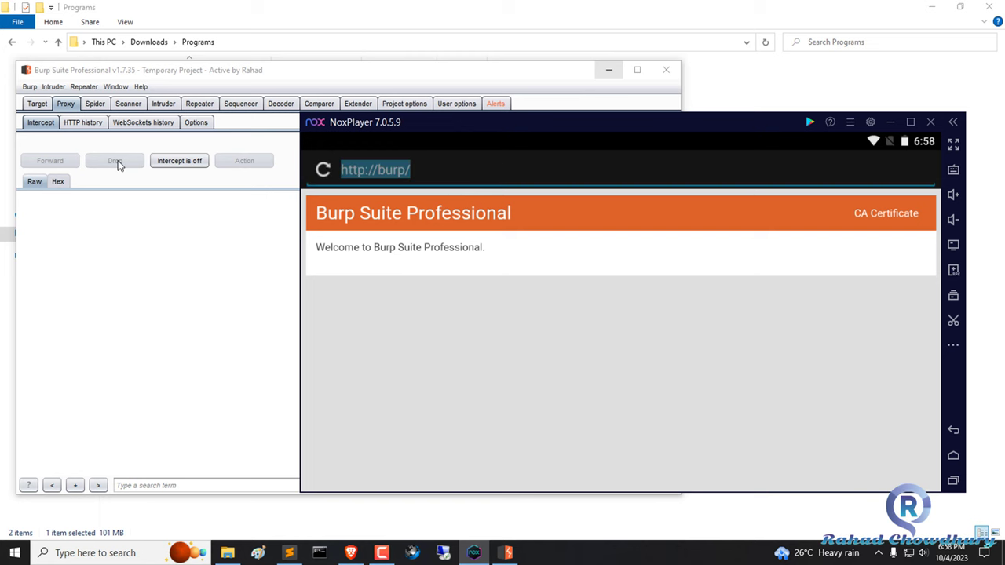
{"action": "left_click", "coordinate": [179, 160]}
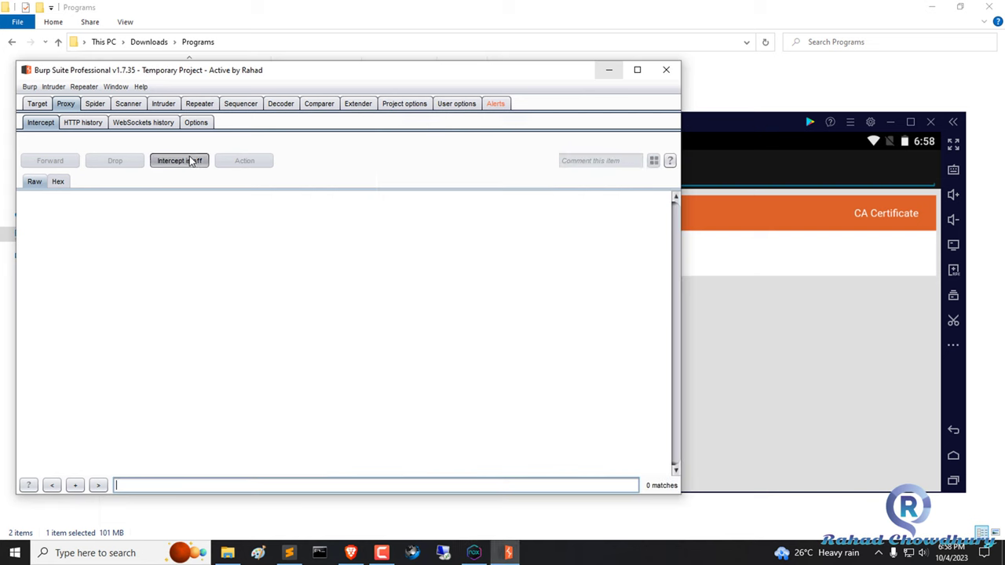
{"action": "left_click", "coordinate": [701, 128]}
{"action": "left_click", "coordinate": [612, 171]}
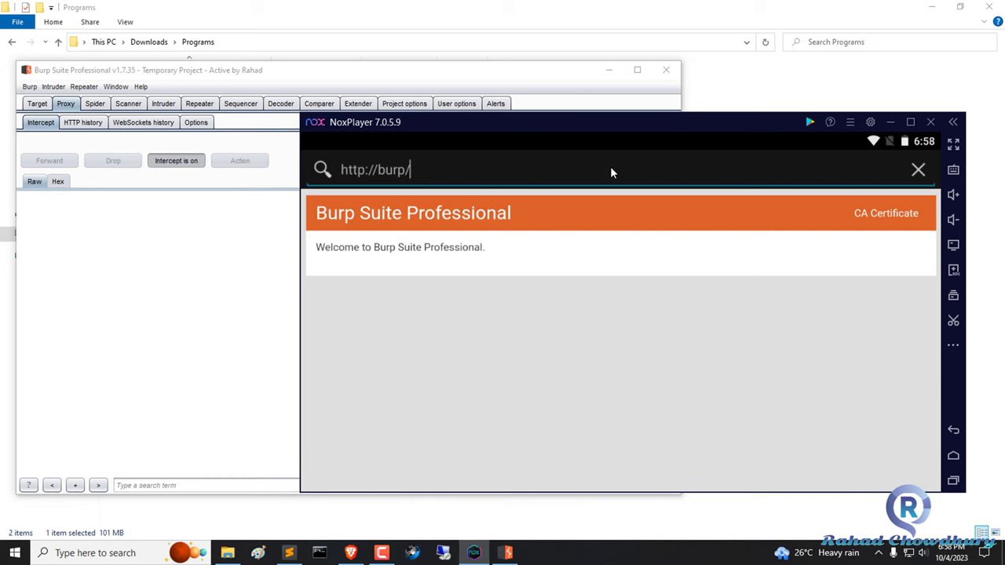
{"action": "key", "text": "BackSpace"}
{"action": "key", "text": "BackSpace"}
{"action": "key", "text": "BackSpace"}
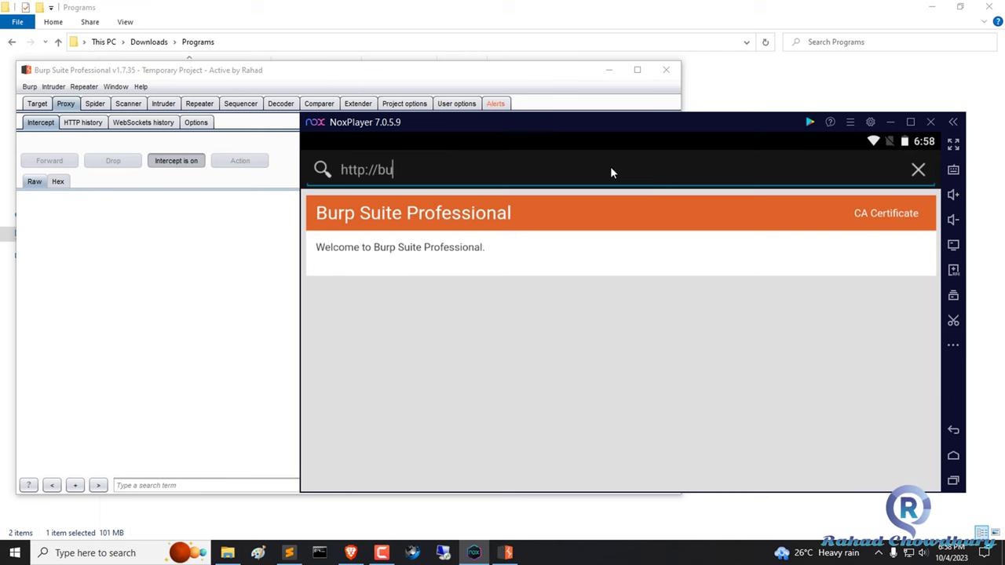
{"action": "type", "text": "rahadc"}
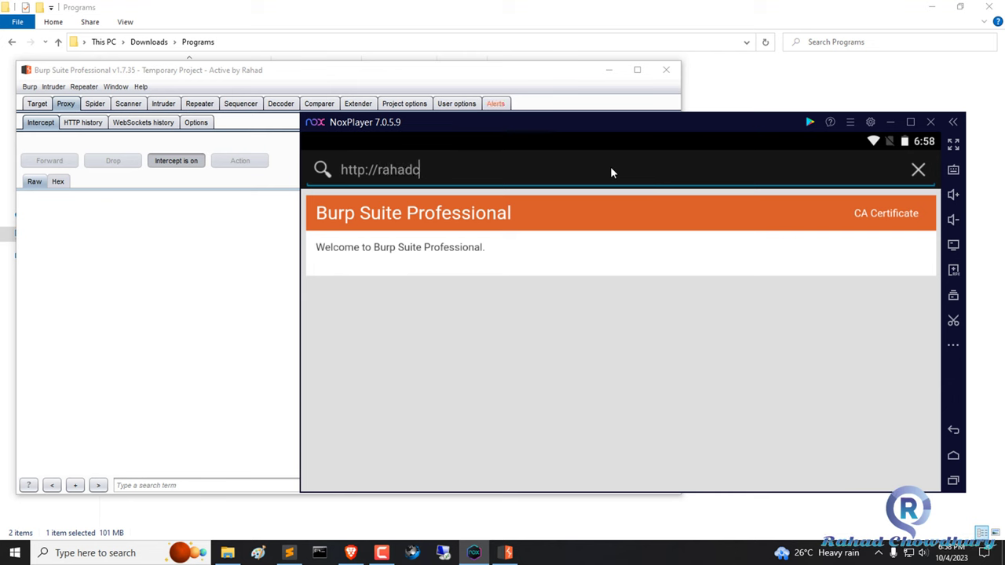
{"action": "type", "text": "howdhury.info"}
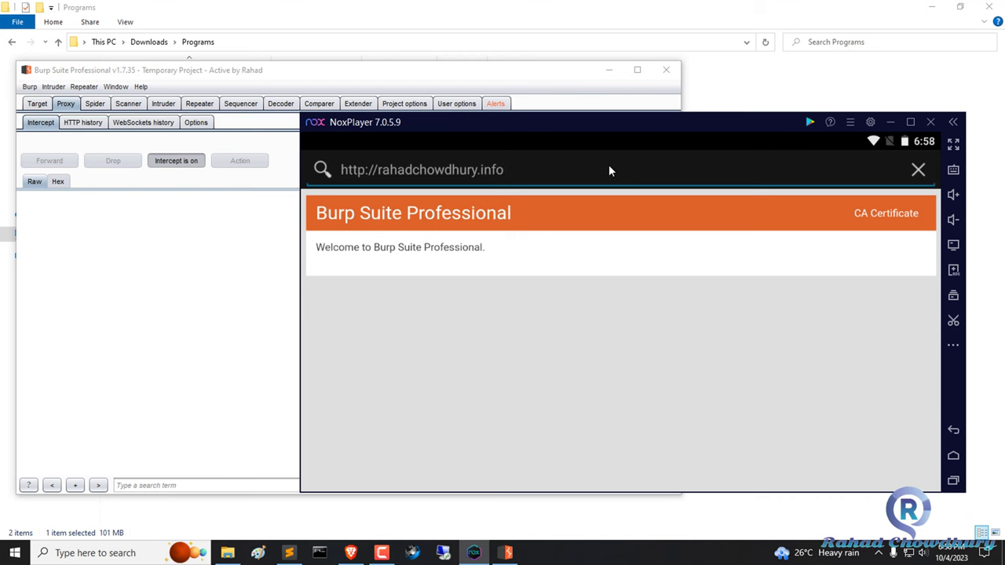
{"action": "key", "text": "Return"}
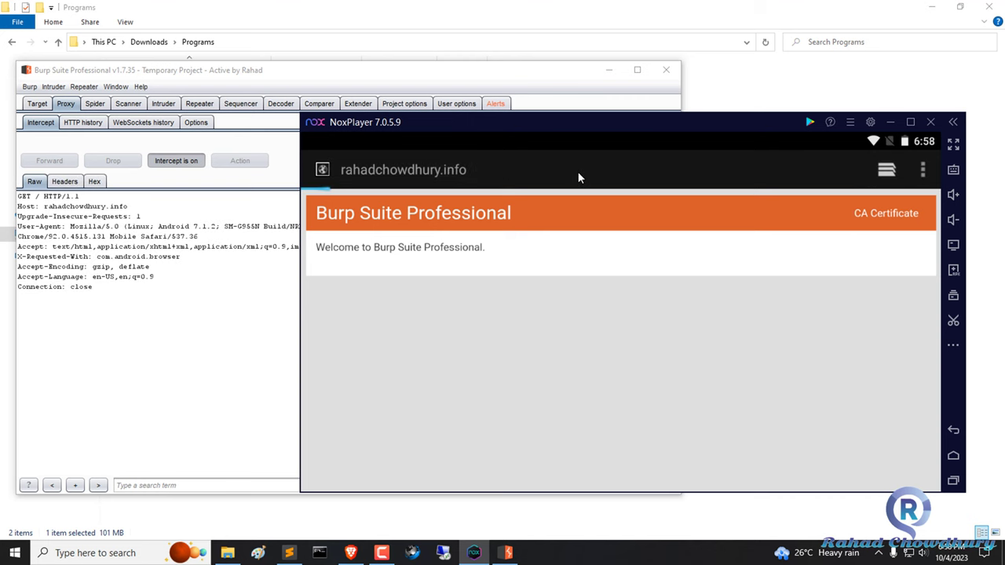
Forward the intercepted request, turn interception off, accept the certificate warning, and close the browser.
{"action": "left_click_drag", "start_coordinate": [140, 215], "coordinate": [19, 205]}
{"action": "left_click", "coordinate": [775, 262]}
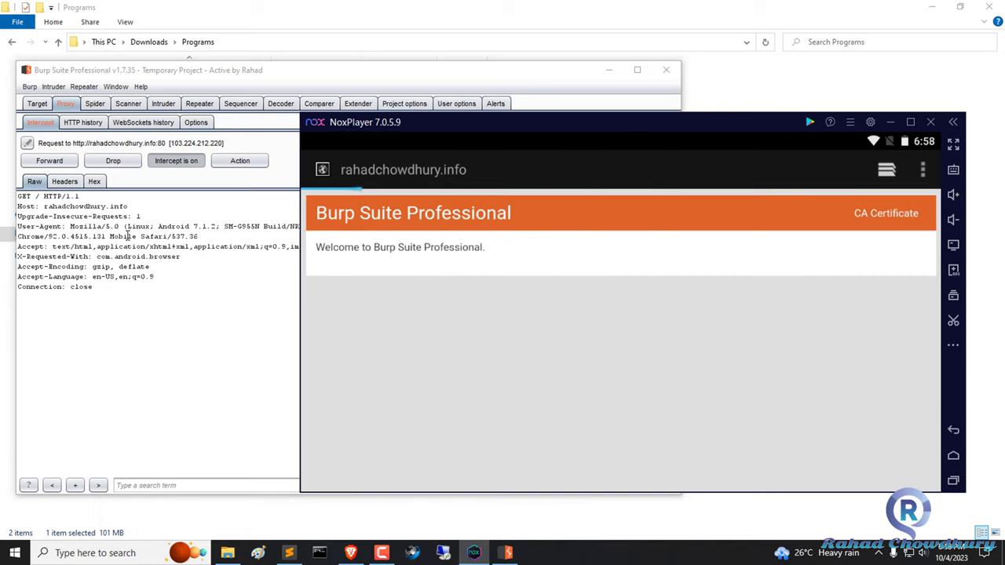
{"action": "left_click", "coordinate": [49, 161]}
{"action": "left_click", "coordinate": [200, 162]}
{"action": "left_click", "coordinate": [738, 316]}
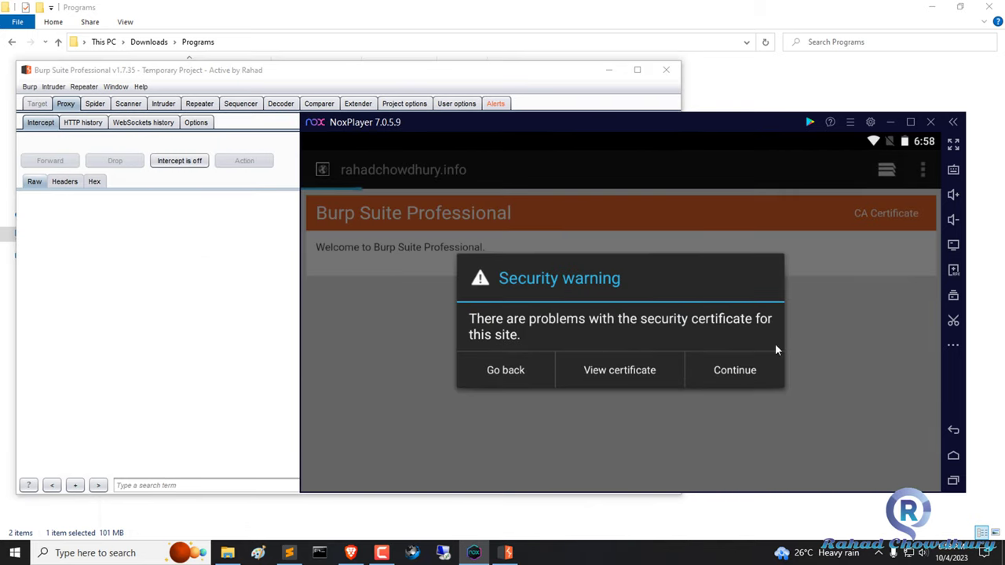
{"action": "left_click", "coordinate": [781, 380]}
{"action": "left_click", "coordinate": [954, 482]}
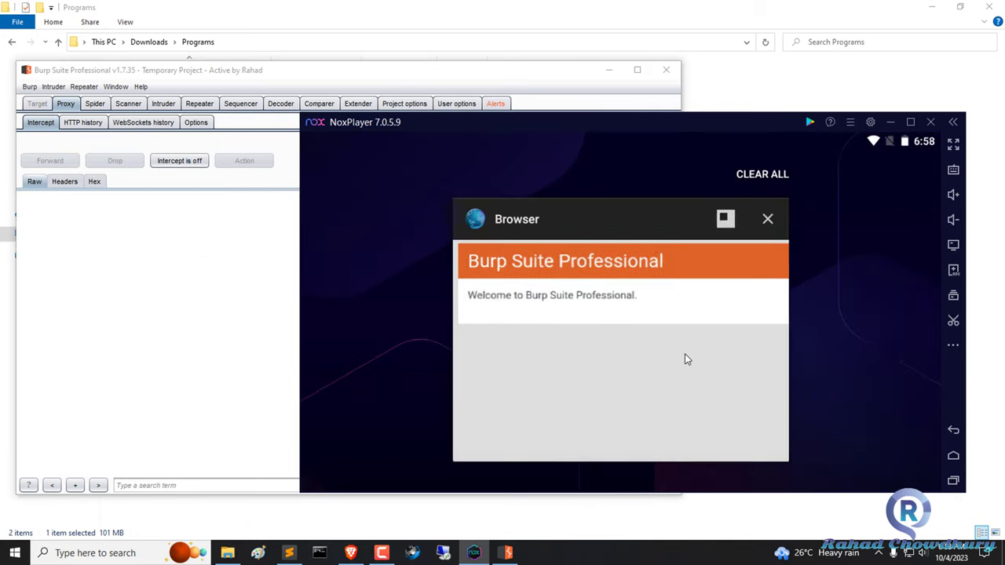
{"action": "left_click_drag", "start_coordinate": [686, 359], "coordinate": [489, 314]}
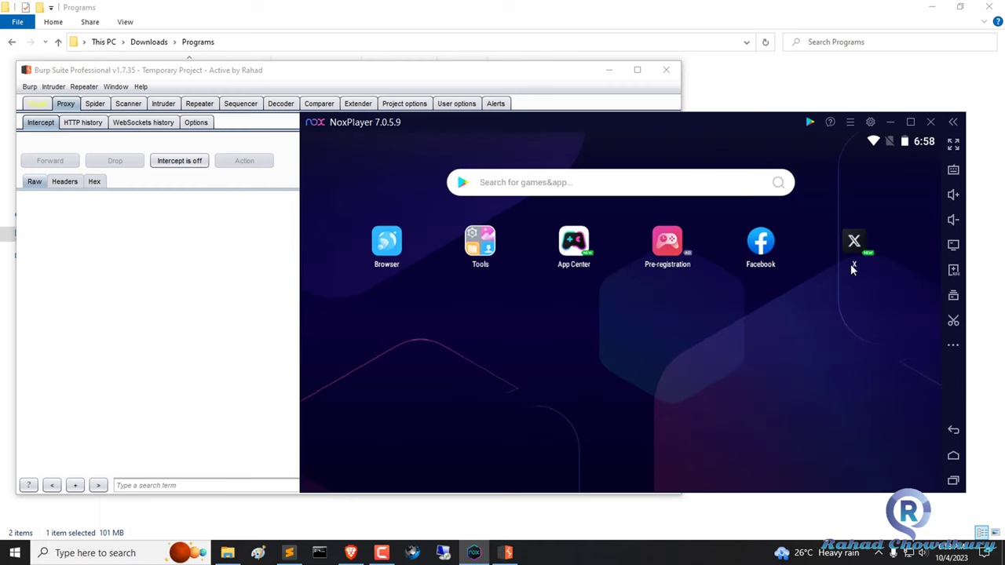
With interception on, try X's Log in and Create account, then close X and minimize Nox.
{"action": "left_click", "coordinate": [179, 160]}
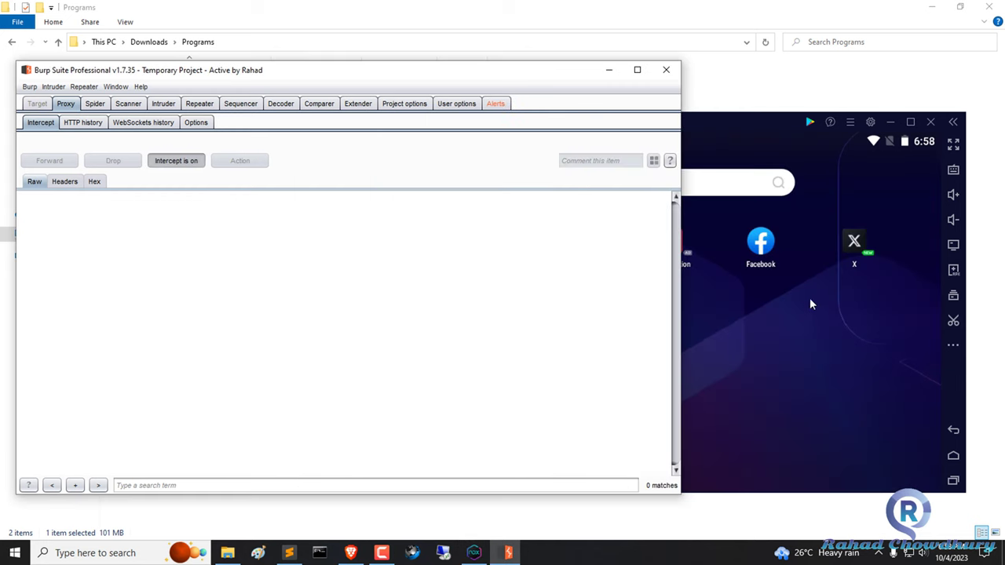
{"action": "left_click", "coordinate": [867, 245]}
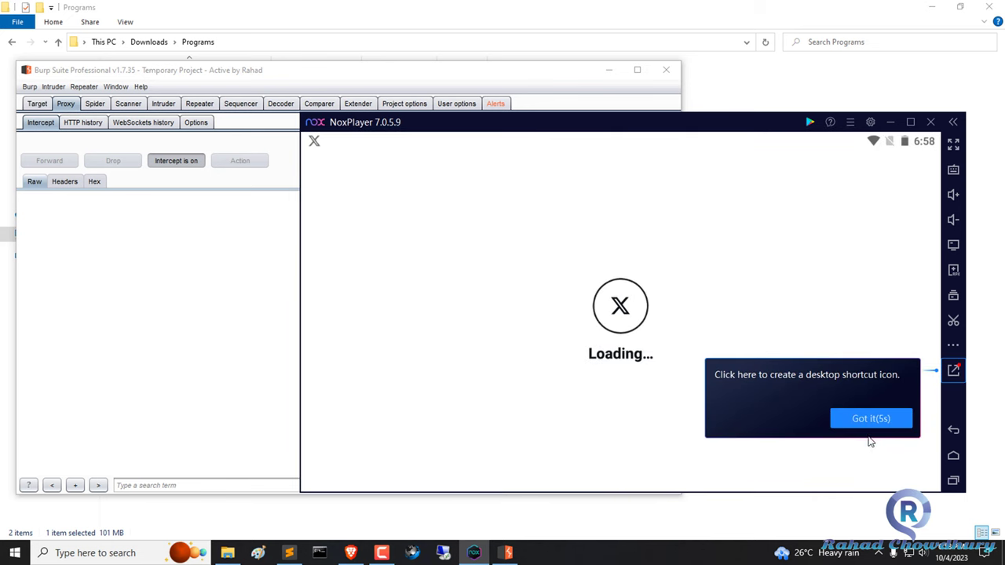
{"action": "left_click", "coordinate": [830, 428]}
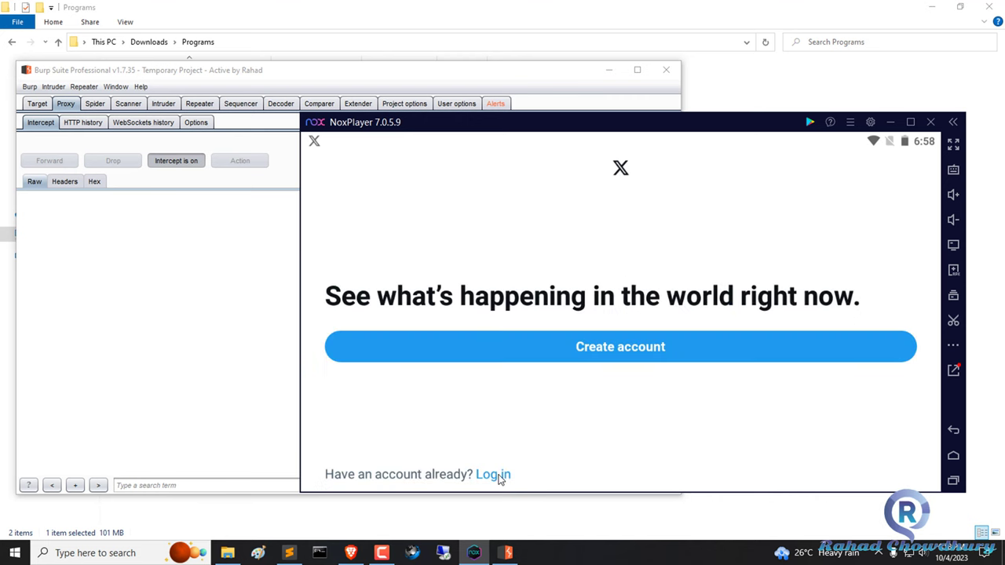
{"action": "left_click", "coordinate": [498, 475]}
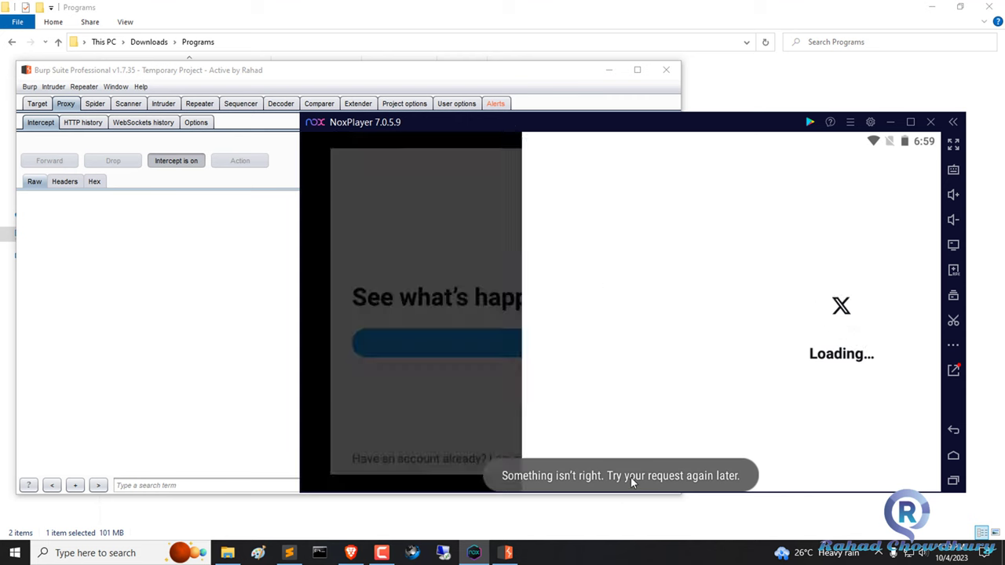
{"action": "left_click", "coordinate": [610, 353]}
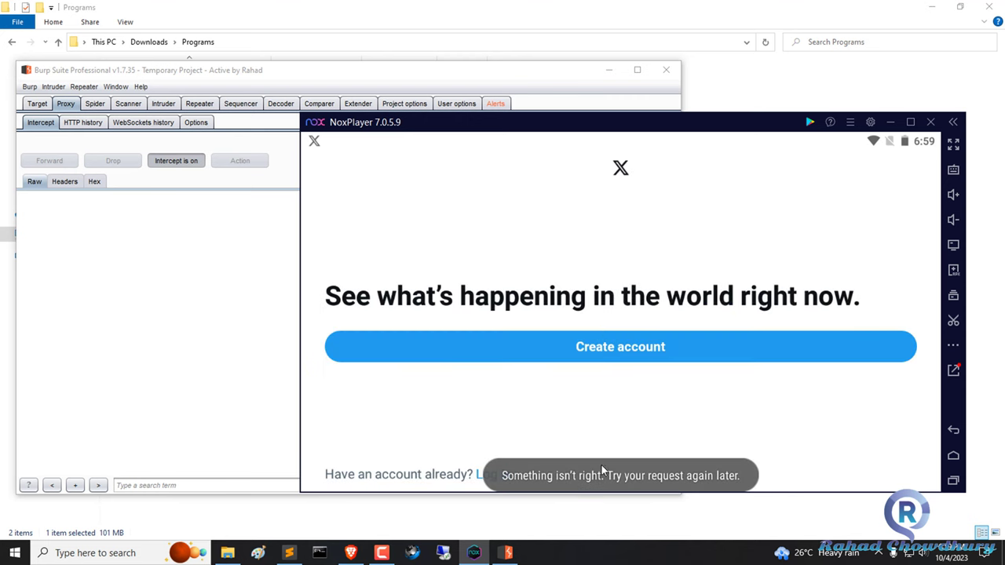
{"action": "left_click", "coordinate": [953, 481]}
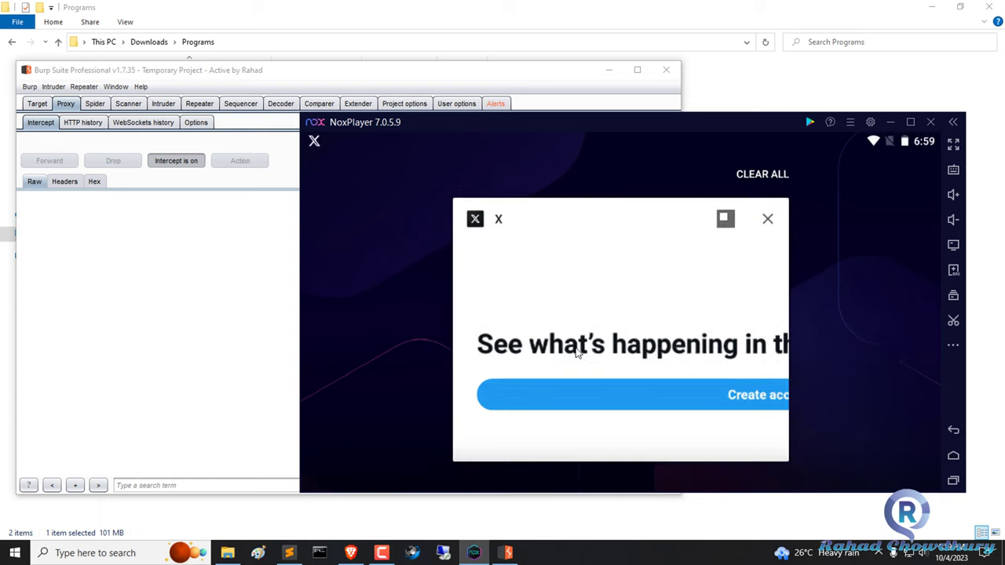
{"action": "left_click_drag", "start_coordinate": [759, 368], "coordinate": [757, 317]}
{"action": "left_click", "coordinate": [888, 122]}
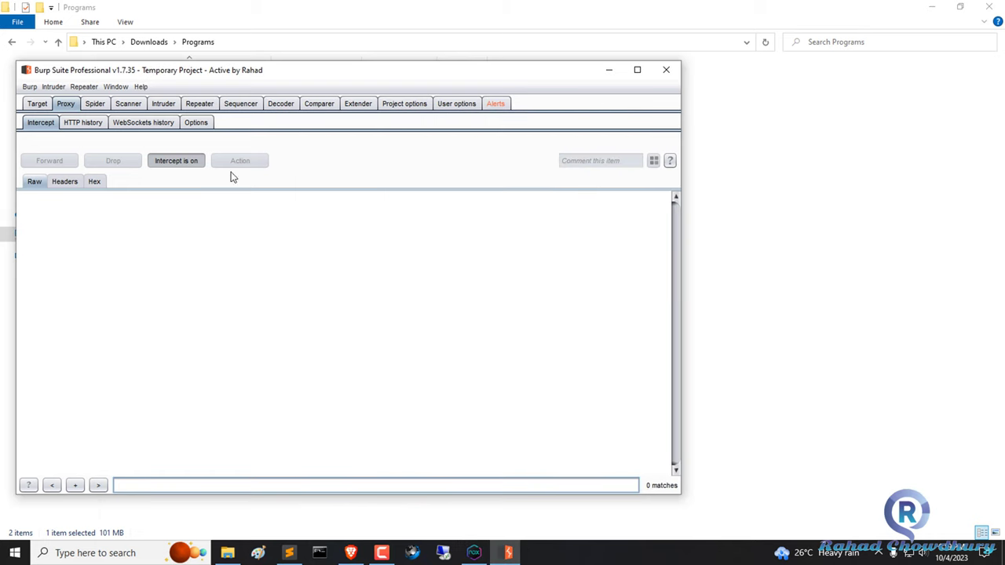
Turn Burp interception off and run pip3 install frida in Command Prompt.
{"action": "left_click", "coordinate": [176, 160]}
{"action": "left_click", "coordinate": [609, 73]}
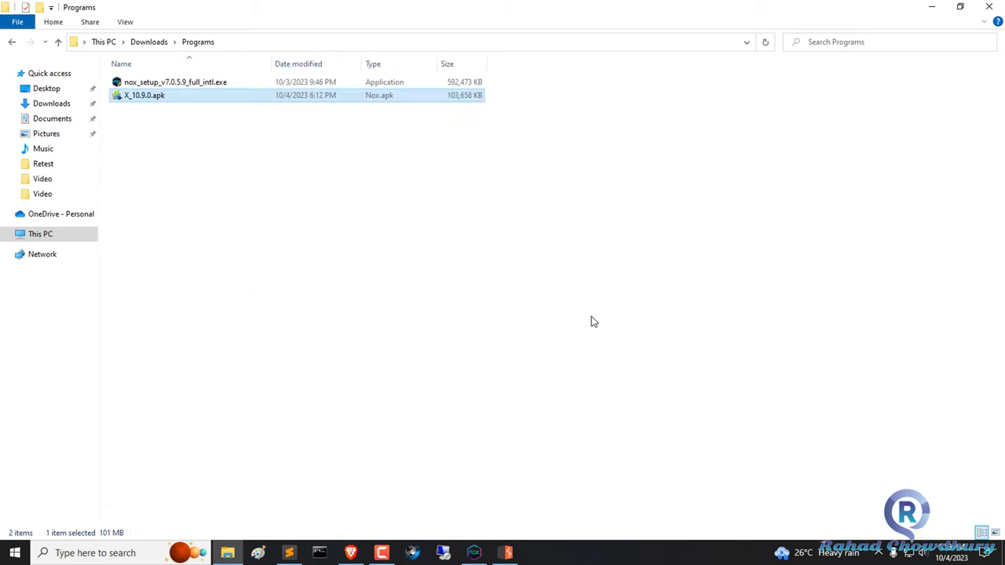
{"action": "left_click", "coordinate": [320, 553]}
{"action": "left_click_drag", "start_coordinate": [318, 26], "coordinate": [581, 168]}
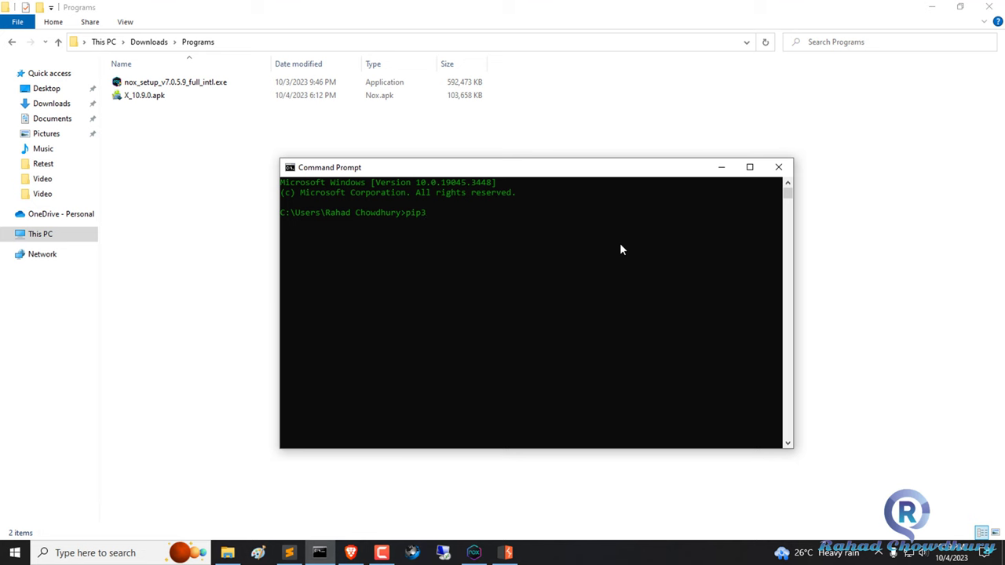
{"action": "type", "text": "tallfrida"}
{"action": "key", "text": "Left"}
{"action": "key", "text": "Left"}
{"action": "key", "text": "Left"}
{"action": "key", "text": "Left"}
{"action": "key", "text": "Left"}
{"action": "key", "text": "Return"}
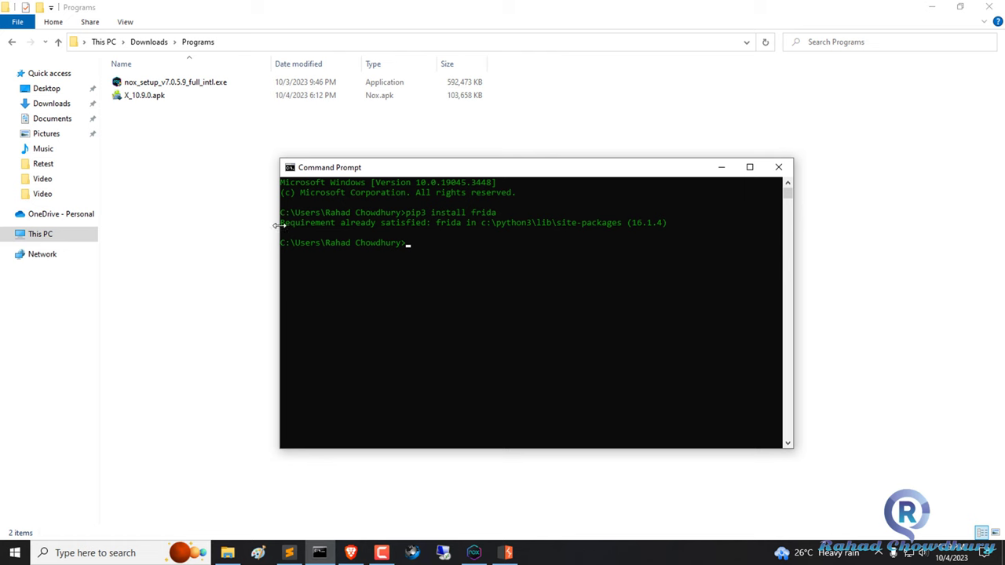
Run pip3 install frida-tools, then clear the console with cls.
{"action": "left_click_drag", "start_coordinate": [281, 224], "coordinate": [673, 228]}
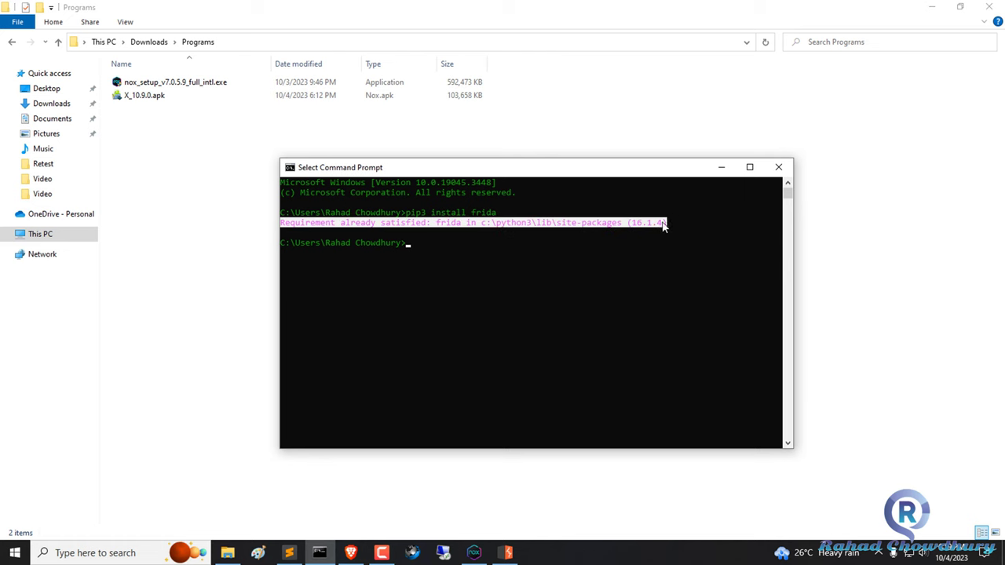
{"action": "left_click", "coordinate": [659, 244]}
{"action": "right_click", "coordinate": [663, 268]}
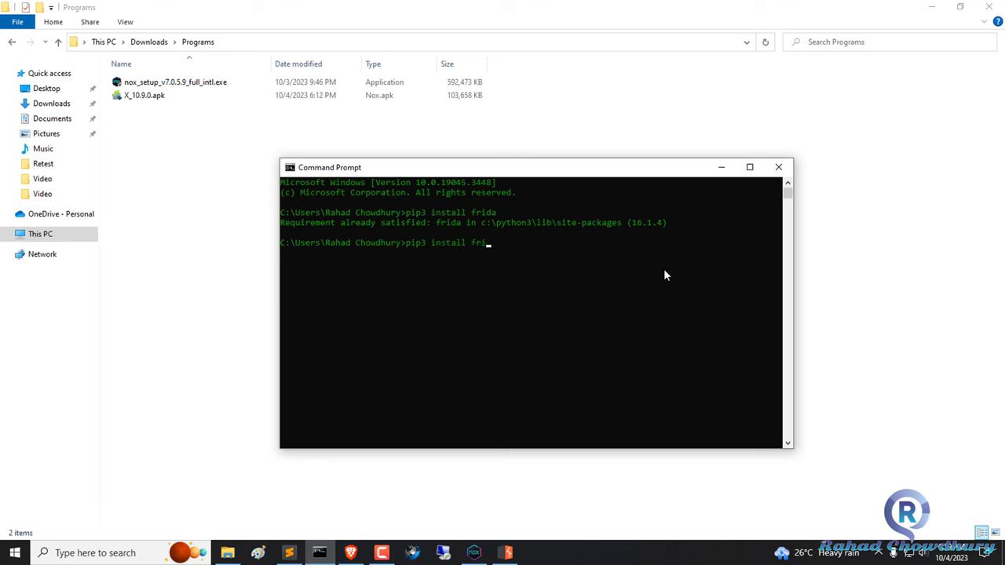
{"action": "type", "text": "-tools"}
{"action": "key", "text": "Return"}
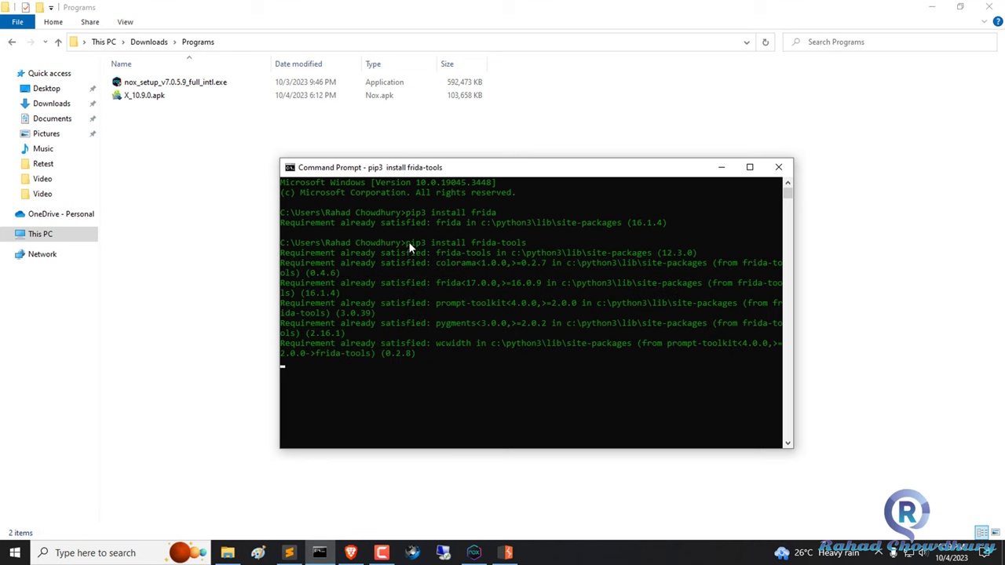
{"action": "left_click_drag", "start_coordinate": [401, 242], "coordinate": [521, 244]}
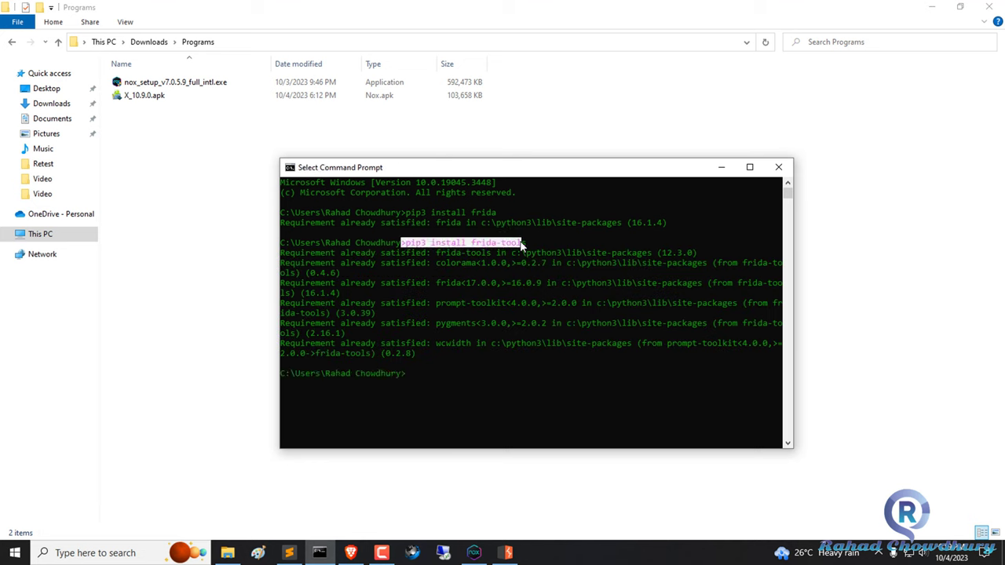
{"action": "right_click", "coordinate": [470, 393]}
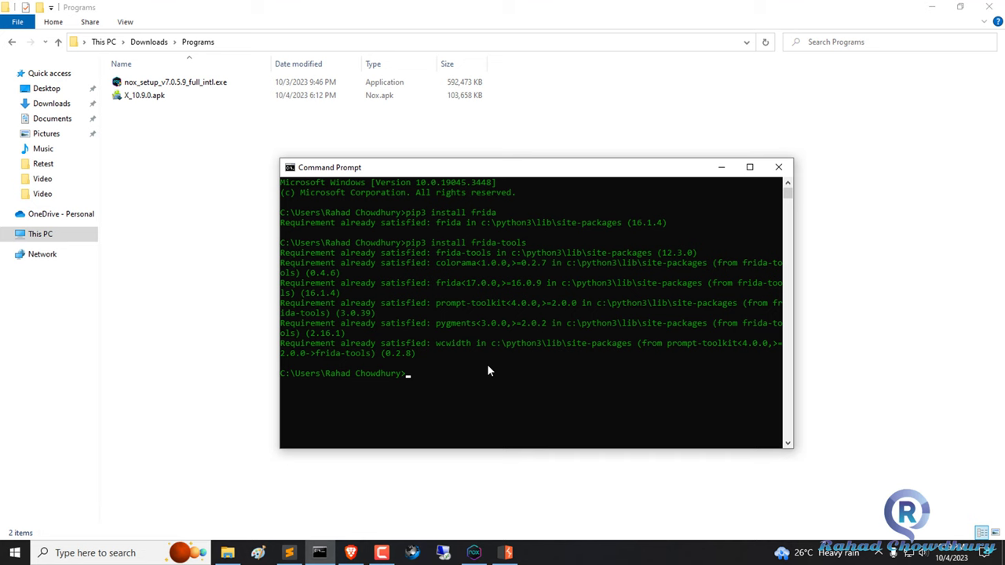
{"action": "type", "text": "cls"}
{"action": "key", "text": "Return"}
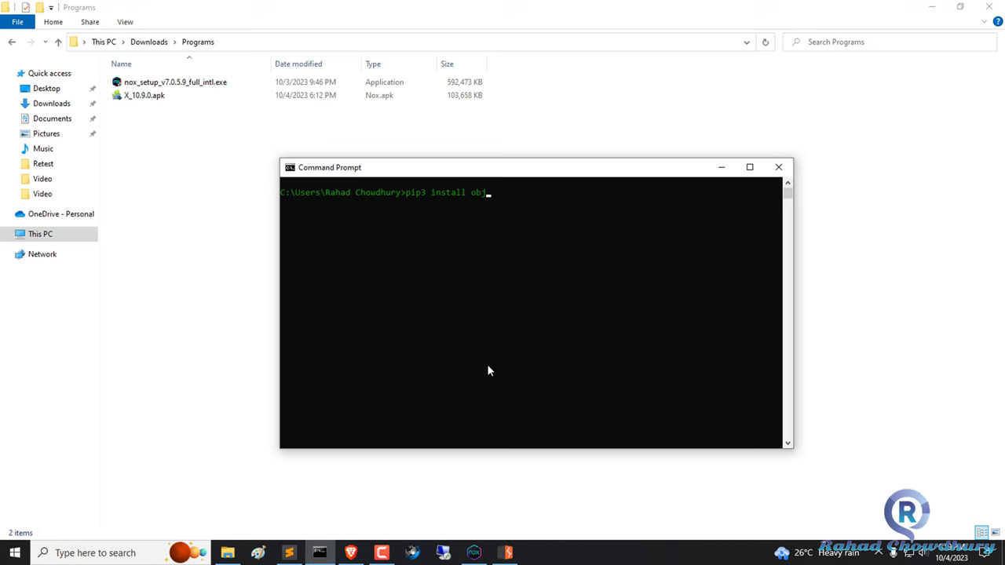
Run pip3 install objection, clear the console with cls, and close Command Prompt.
{"action": "key", "text": "Return"}
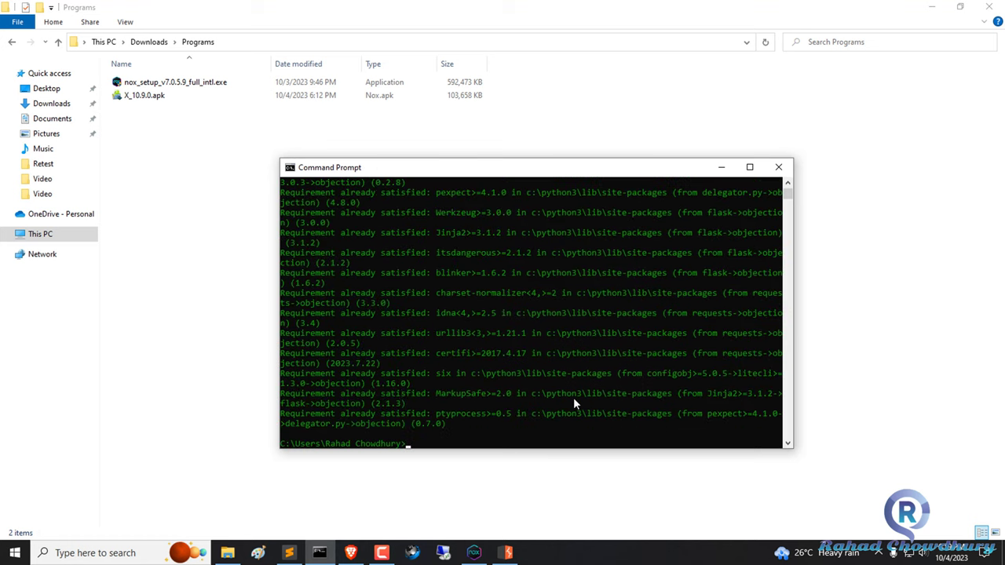
{"action": "type", "text": "clear"}
{"action": "key", "text": "Return"}
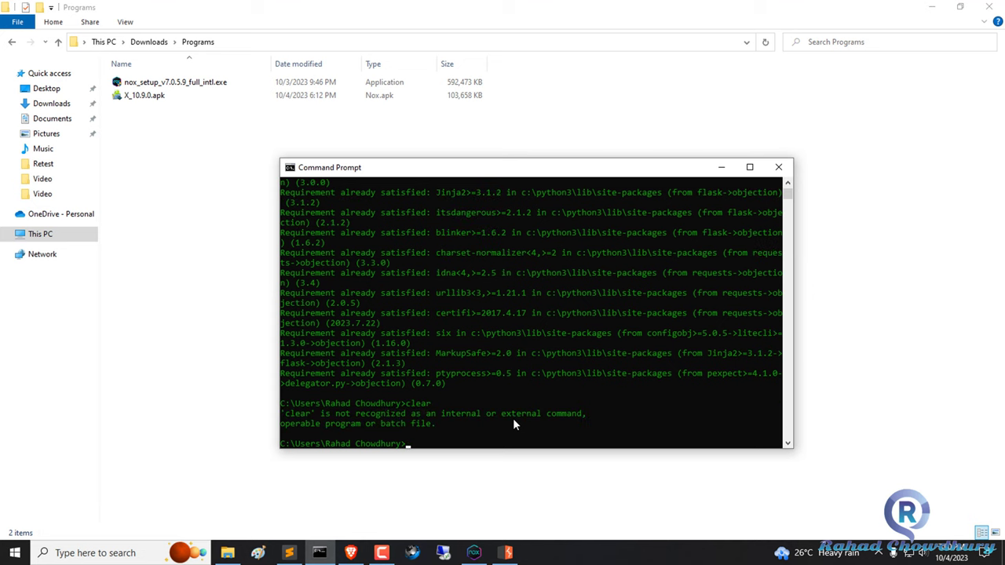
{"action": "type", "text": "cls"}
{"action": "key", "text": "Return"}
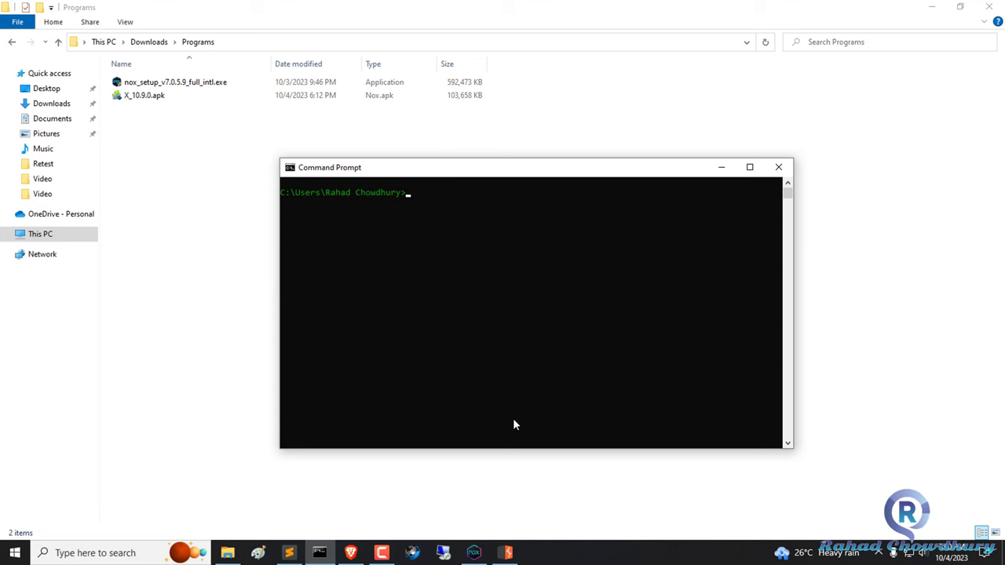
{"action": "left_click", "coordinate": [780, 169]}
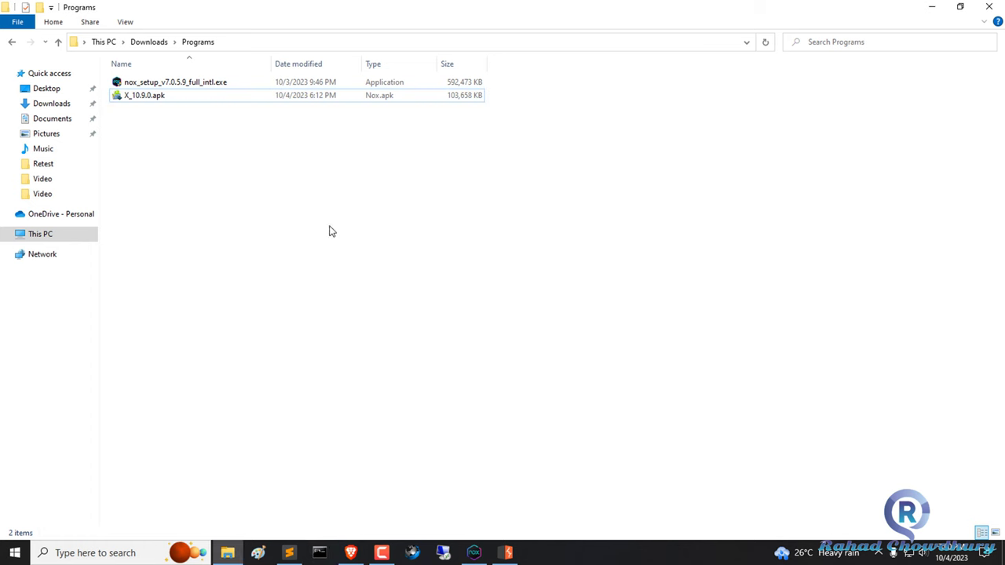
Browse from This PC to C:\Program Files\Nox\bin in File Explorer.
{"action": "left_click", "coordinate": [40, 235]}
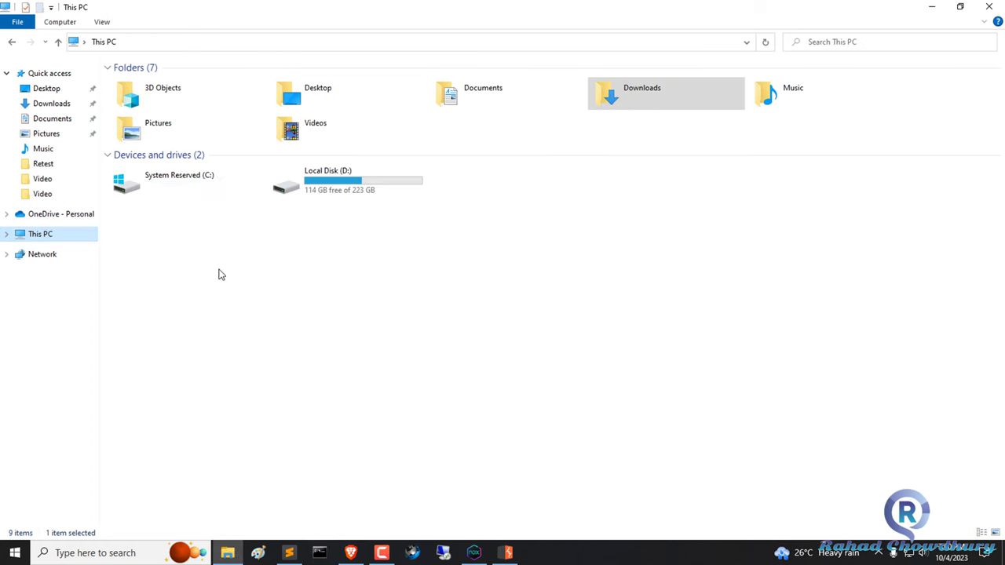
{"action": "double_click", "coordinate": [168, 189]}
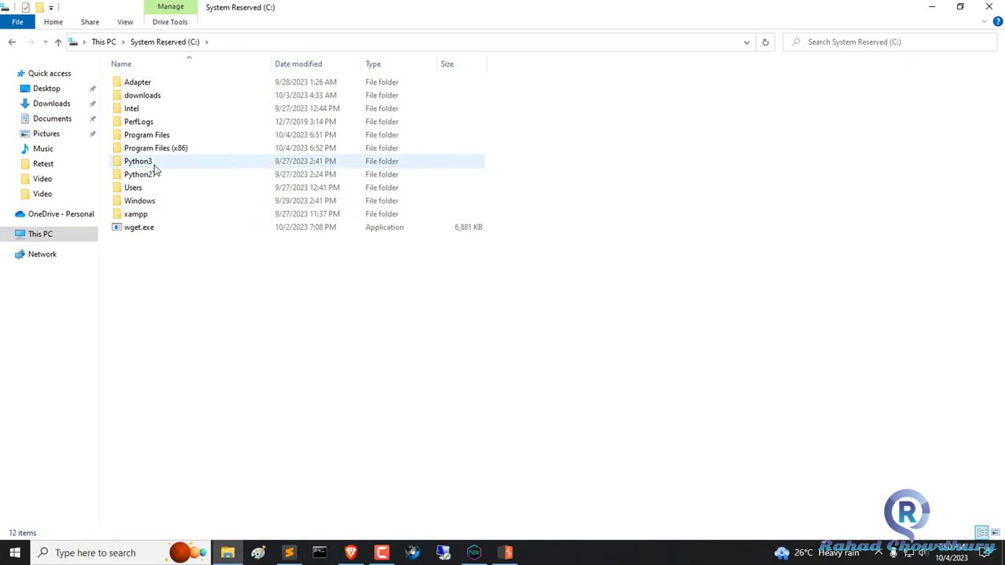
{"action": "left_click", "coordinate": [151, 140]}
{"action": "double_click", "coordinate": [151, 139]}
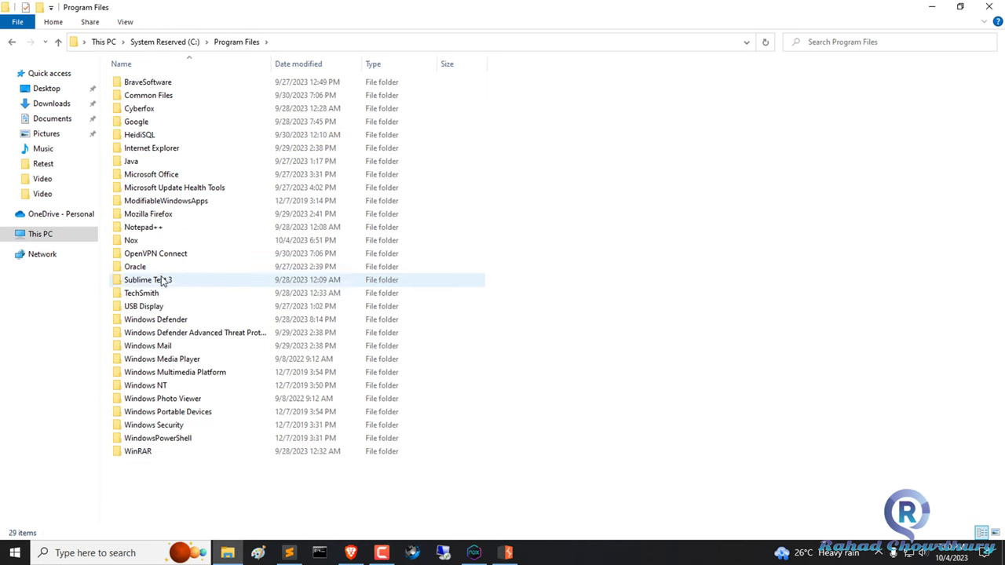
{"action": "double_click", "coordinate": [149, 240]}
{"action": "double_click", "coordinate": [160, 84]}
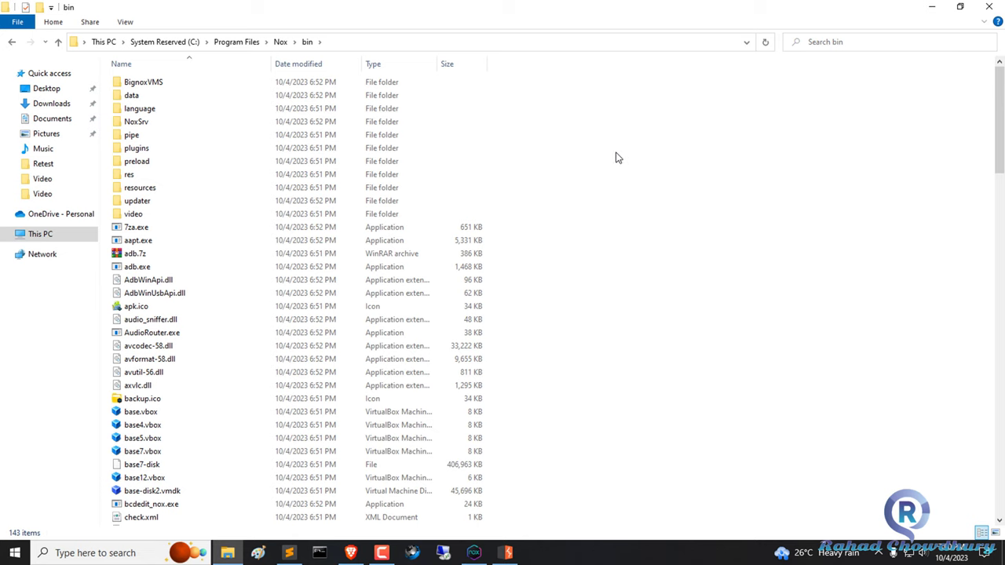
{"action": "left_click", "coordinate": [350, 552]}
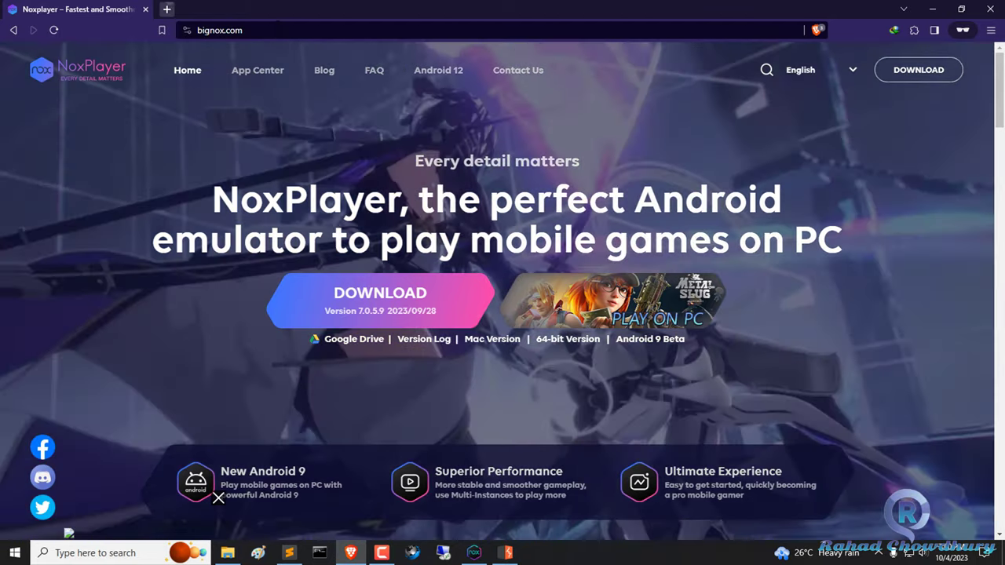
Google 'frida server' in a new tab and open the 'Releases · frida/frida' GitHub page.
{"action": "key", "text": "ctrl+t"}
{"action": "type", "text": "frida "}
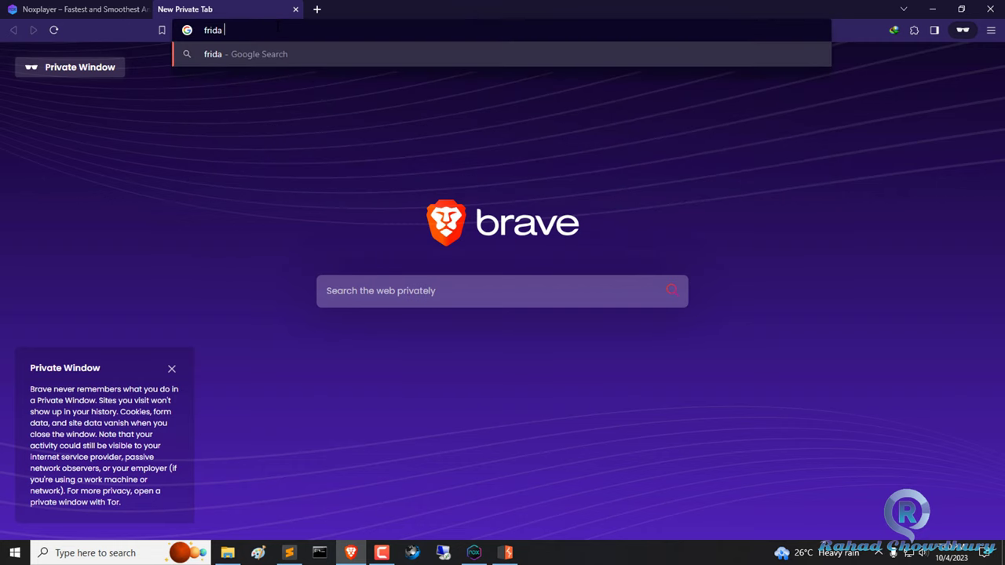
{"action": "type", "text": "server"}
{"action": "key", "text": "Return"}
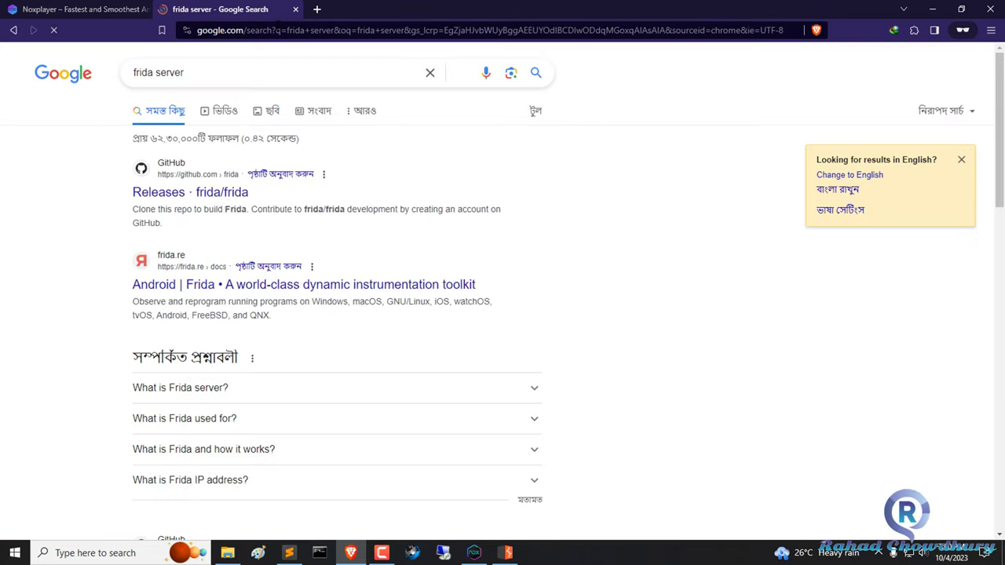
{"action": "left_click", "coordinate": [214, 196]}
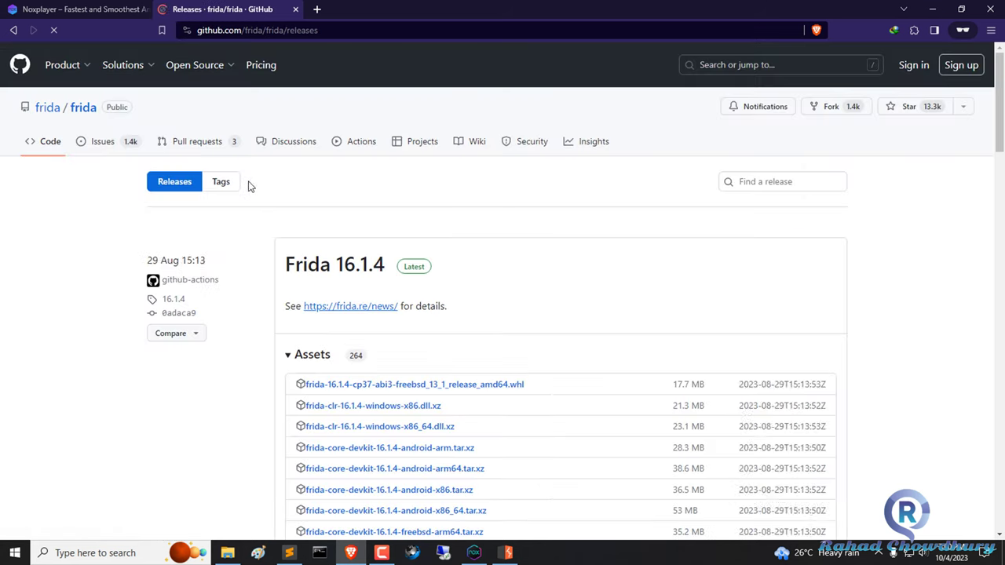
Expand all 264 assets of the Frida 16.1.4 release and scroll down the list.
{"action": "scroll", "coordinate": [675, 403], "scroll_direction": "down", "scroll_amount": 6}
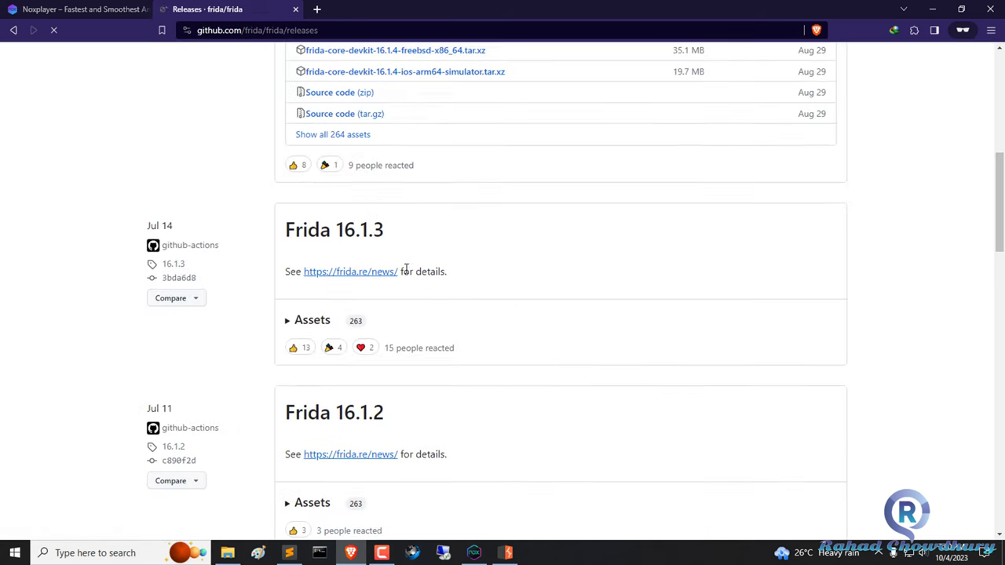
{"action": "left_click", "coordinate": [350, 138]}
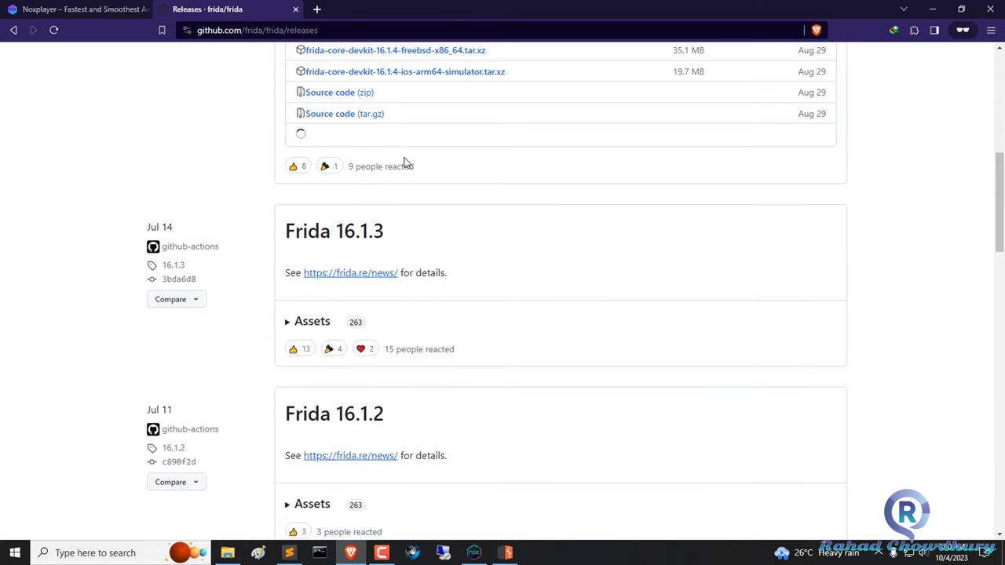
{"action": "scroll", "coordinate": [428, 231], "scroll_direction": "down", "scroll_amount": 4}
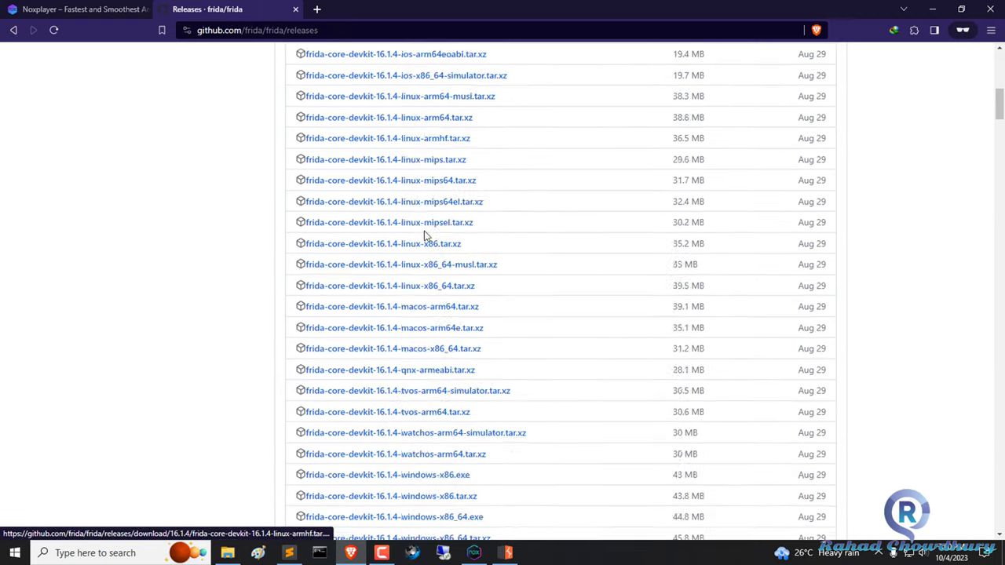
{"action": "scroll", "coordinate": [424, 234], "scroll_direction": "down", "scroll_amount": 20}
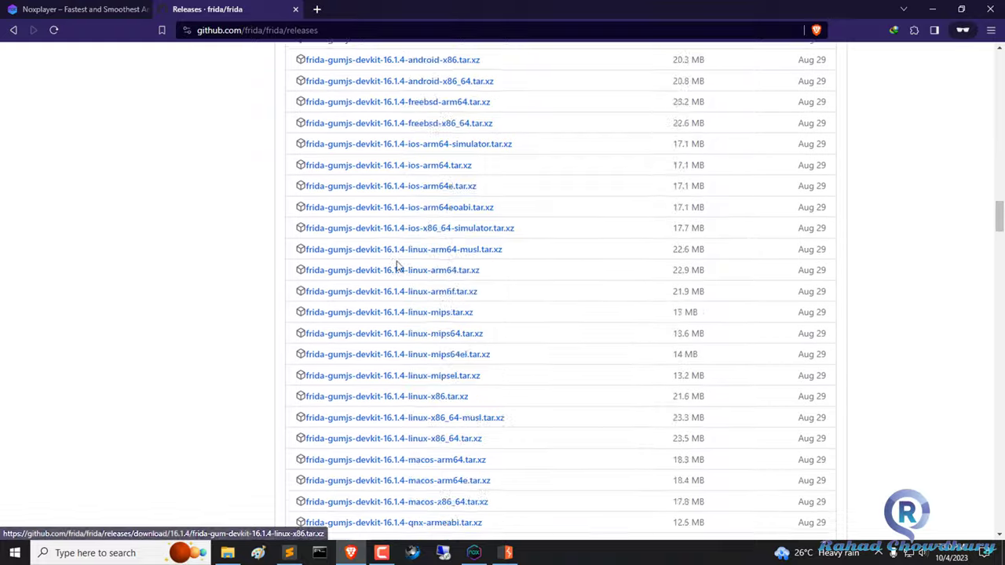
{"action": "scroll", "coordinate": [398, 267], "scroll_direction": "down", "scroll_amount": 18}
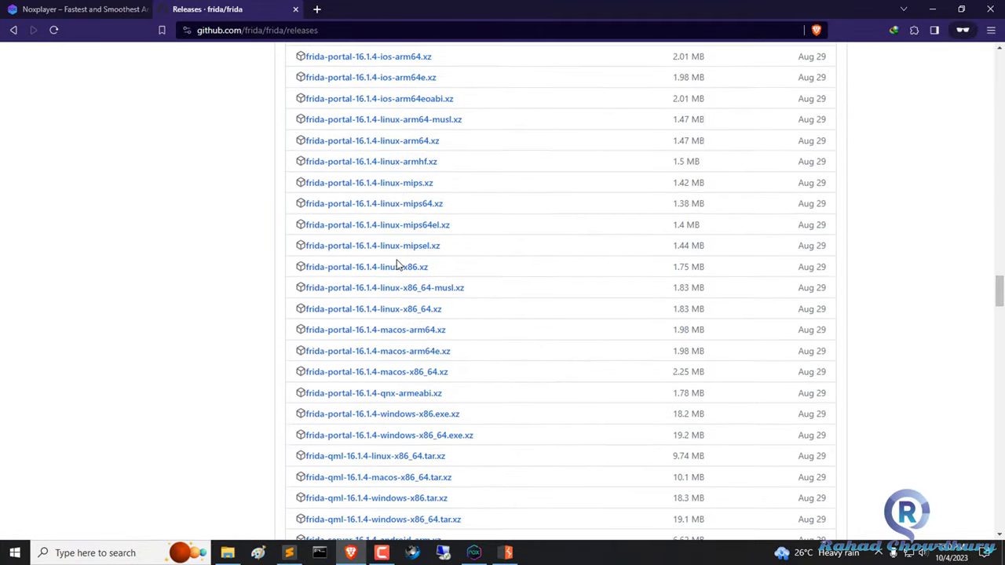
{"action": "scroll", "coordinate": [398, 266], "scroll_direction": "down", "scroll_amount": 7}
Highlight the frida-server rows in the asset list, then clear the highlight.
{"action": "scroll", "coordinate": [440, 255], "scroll_direction": "up", "scroll_amount": 2}
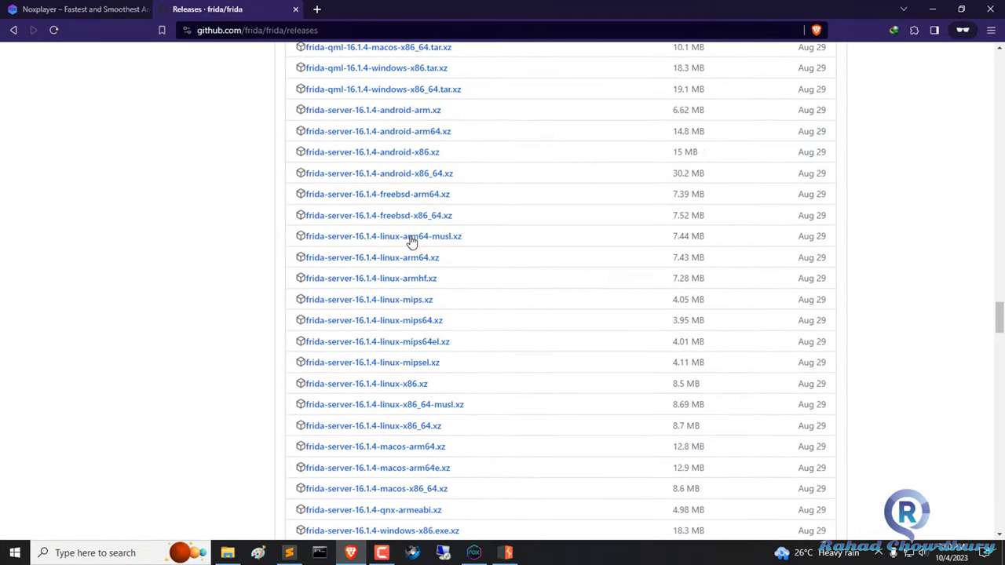
{"action": "left_click_drag", "start_coordinate": [294, 110], "coordinate": [455, 490]}
{"action": "scroll", "coordinate": [519, 299], "scroll_direction": "up", "scroll_amount": 3}
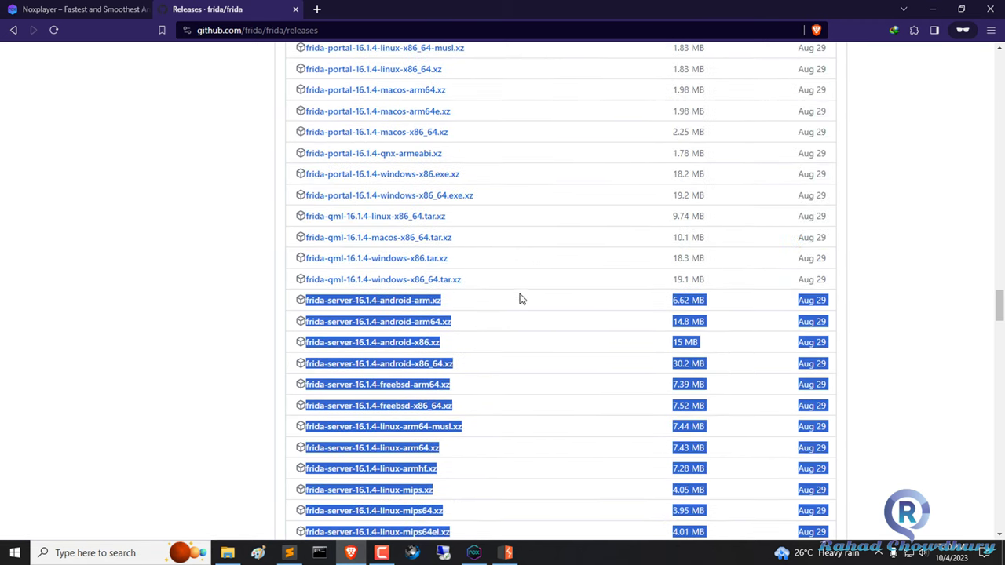
{"action": "left_click", "coordinate": [519, 299]}
Save frida-server-16.1.4-android-x86.xz to the Downloads folder and check its download progress.
{"action": "left_click", "coordinate": [364, 346]}
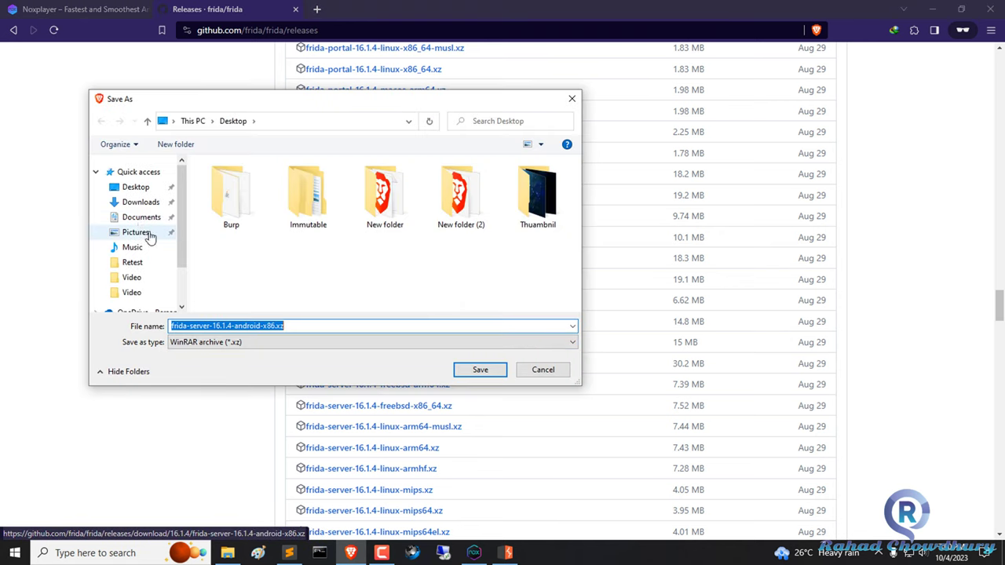
{"action": "left_click", "coordinate": [143, 203]}
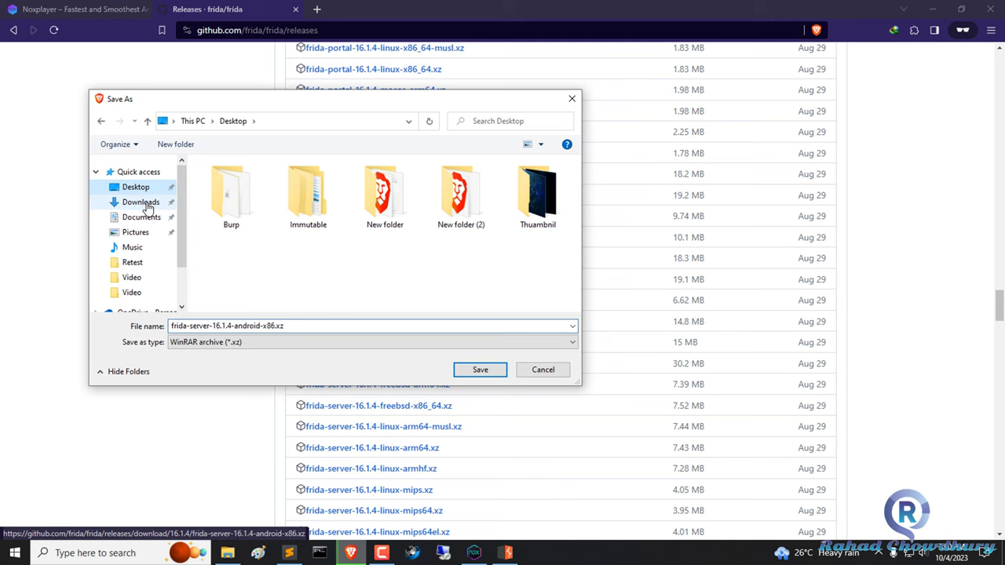
{"action": "left_click", "coordinate": [471, 373]}
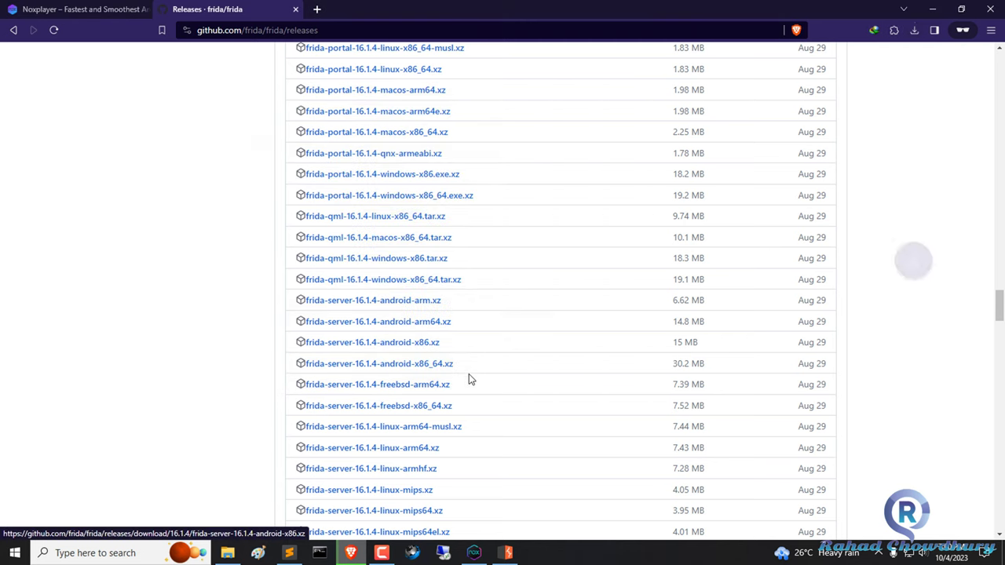
{"action": "left_click", "coordinate": [914, 30]}
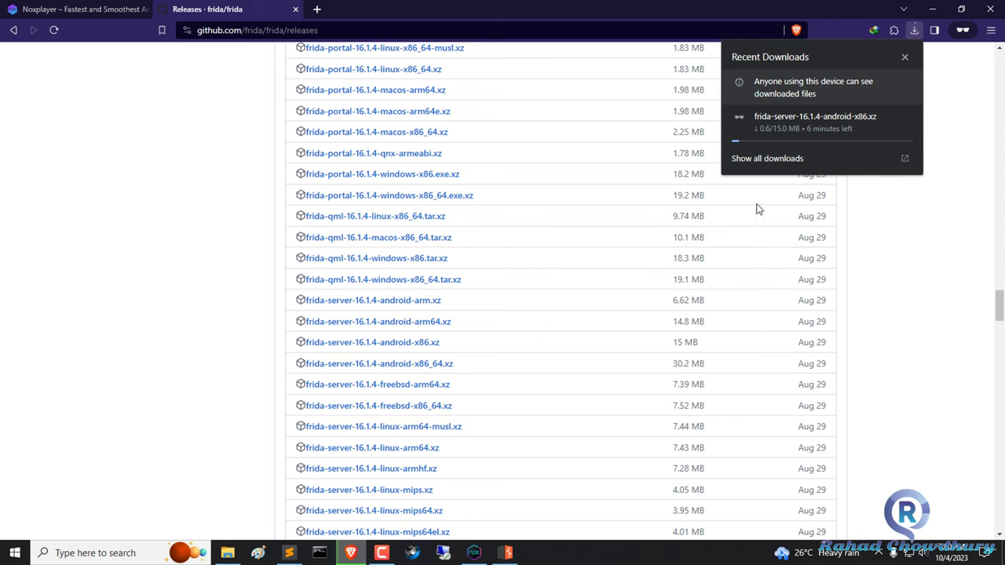
{"action": "left_click", "coordinate": [130, 222]}
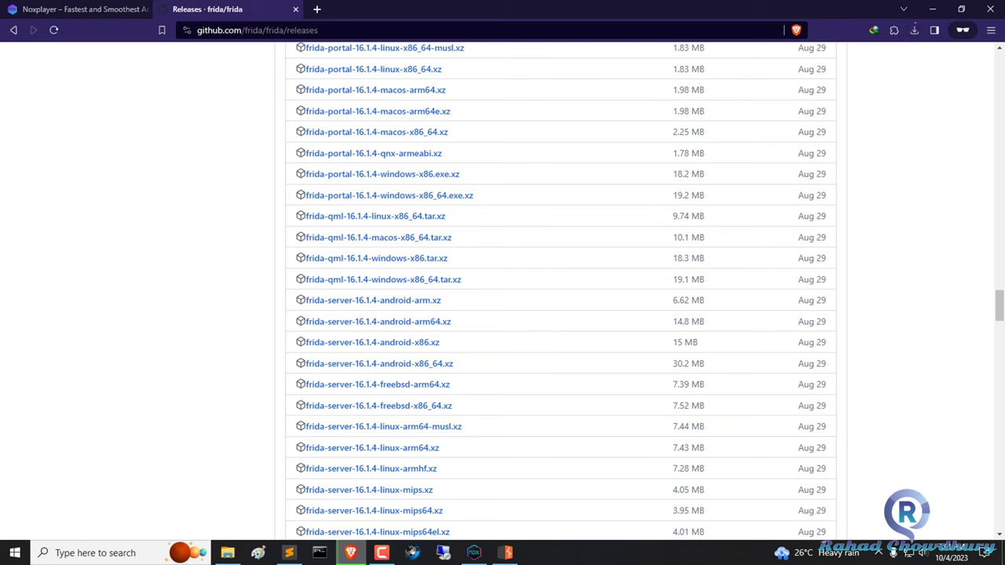